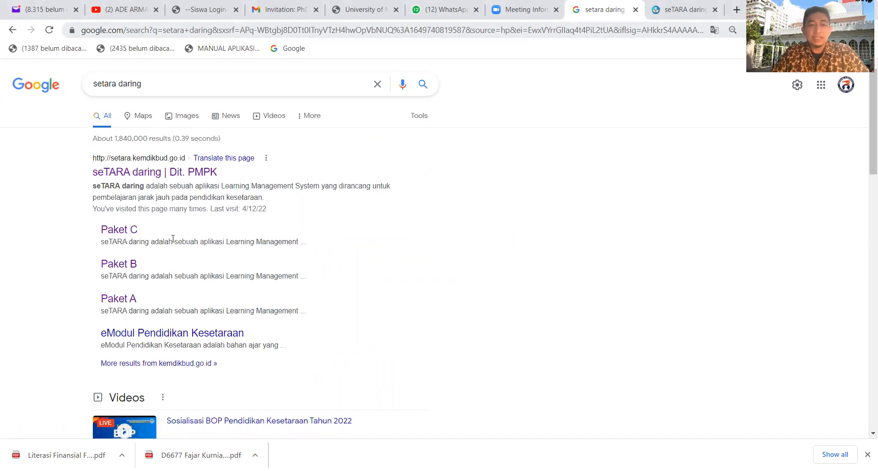
Open the seTARA daring site from the search results and go to its Paket B page.
{"action": "left_click", "coordinate": [133, 173]}
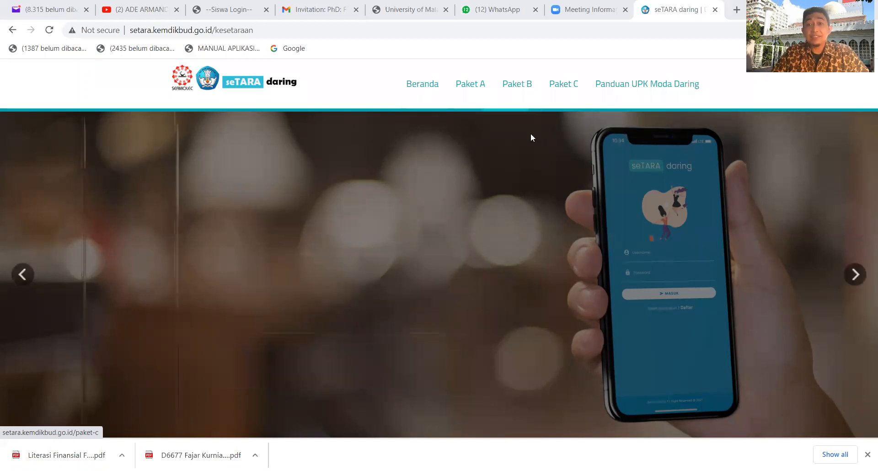
{"action": "left_click", "coordinate": [523, 89]}
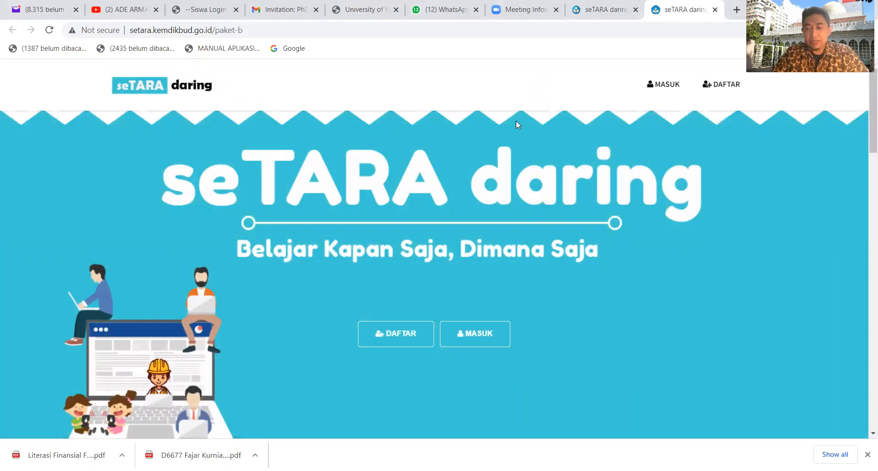
Look over the Tutor version of the registration form and cancel it without registering.
{"action": "left_click", "coordinate": [392, 333]}
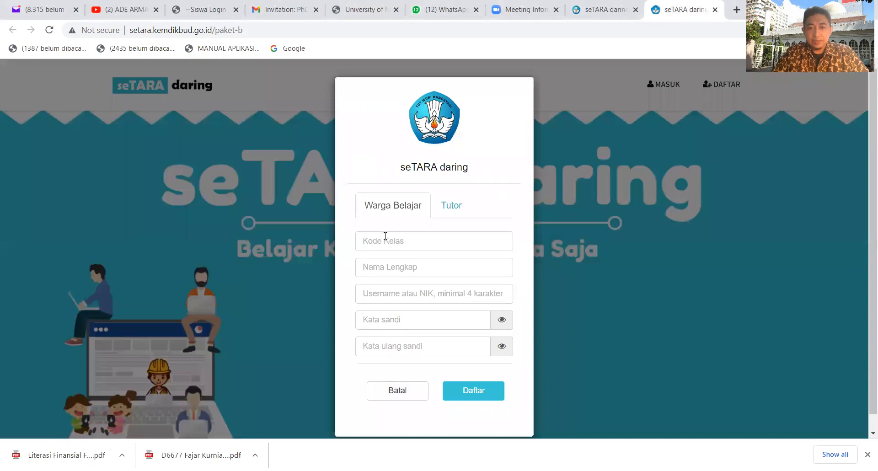
{"action": "left_click", "coordinate": [456, 211]}
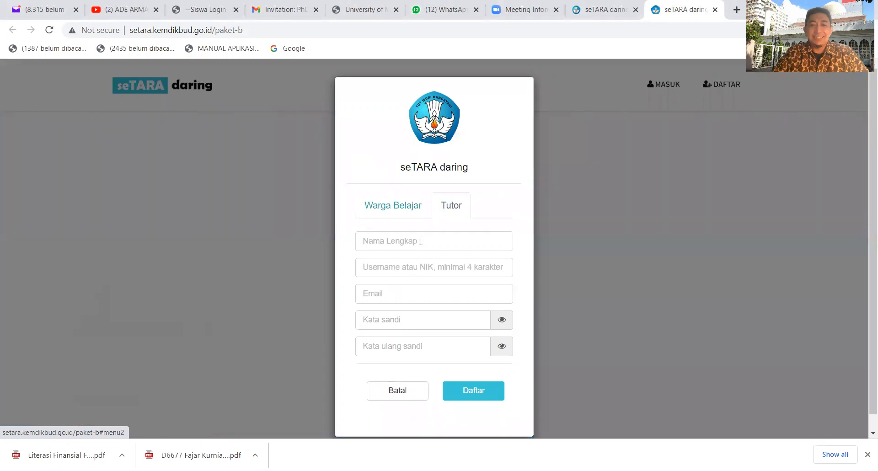
{"action": "left_click", "coordinate": [421, 240]}
{"action": "left_click", "coordinate": [346, 270]}
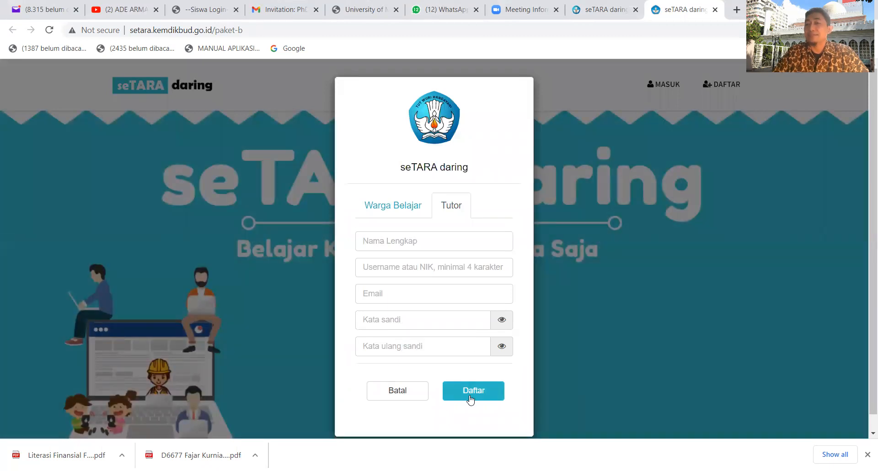
{"action": "left_click", "coordinate": [410, 400]}
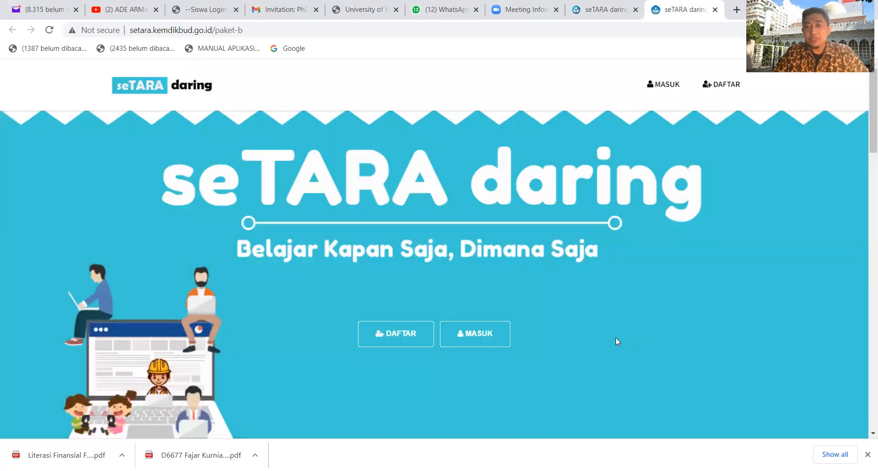
Log in to seTARA daring with the tutor's username and account password, and dismiss the login message.
{"action": "left_click", "coordinate": [487, 339]}
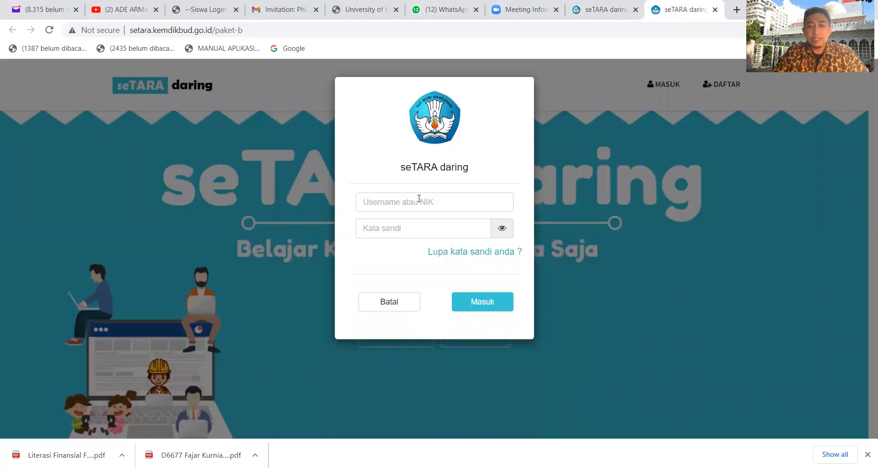
{"action": "left_click", "coordinate": [419, 201]}
{"action": "left_click", "coordinate": [335, 223]}
{"action": "left_click", "coordinate": [386, 227]}
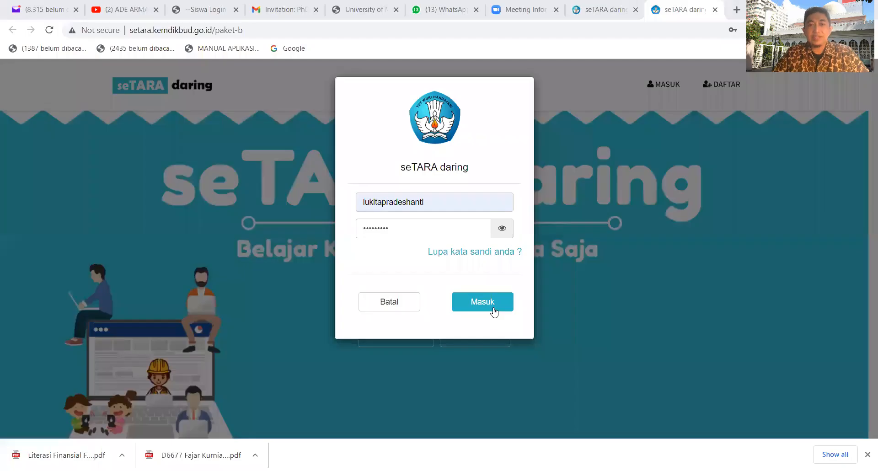
{"action": "left_click", "coordinate": [494, 311]}
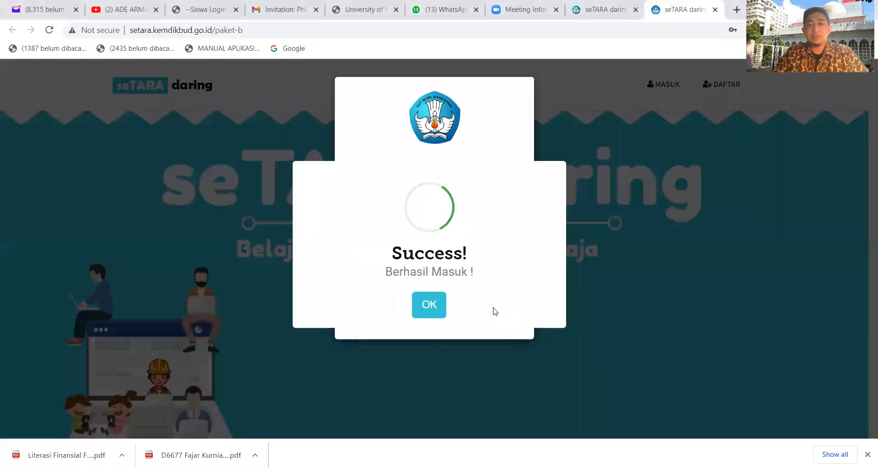
{"action": "left_click", "coordinate": [435, 303]}
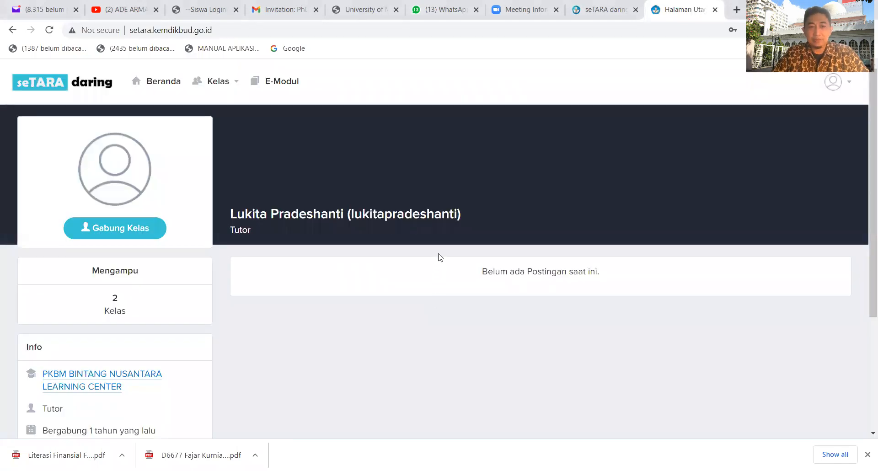
Look over the tutor's home page and the form for adding a class, closing the form without saving.
{"action": "scroll", "coordinate": [280, 168], "scroll_direction": "down", "scroll_amount": 3}
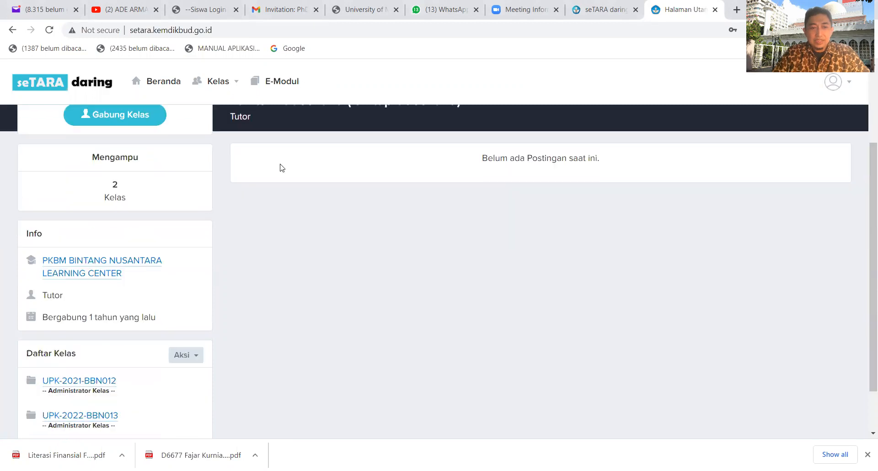
{"action": "scroll", "coordinate": [287, 216], "scroll_direction": "down", "scroll_amount": 1}
{"action": "scroll", "coordinate": [287, 218], "scroll_direction": "up", "scroll_amount": 3}
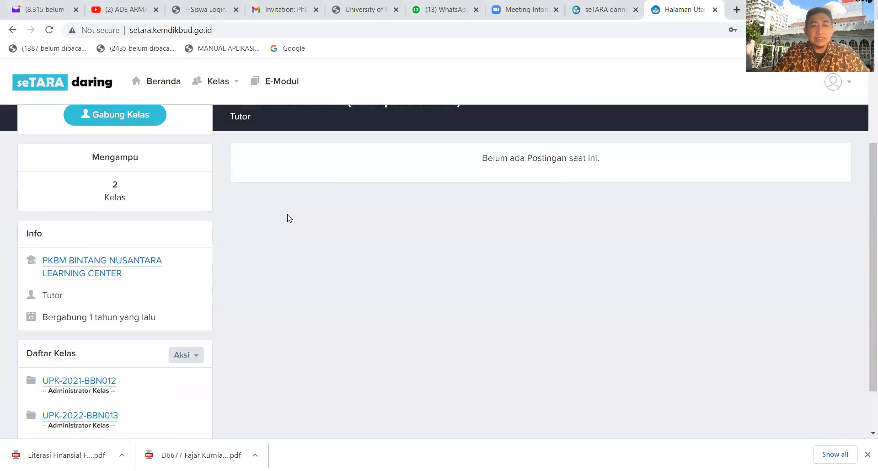
{"action": "scroll", "coordinate": [260, 207], "scroll_direction": "down", "scroll_amount": 3}
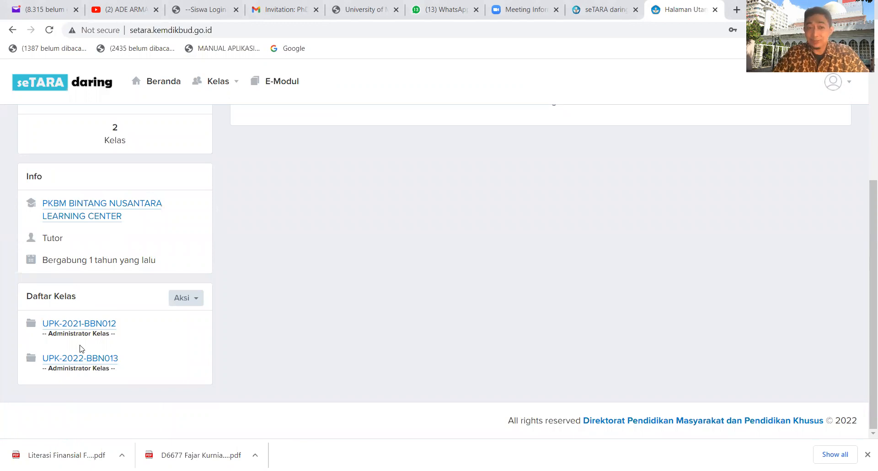
{"action": "left_click", "coordinate": [200, 305]}
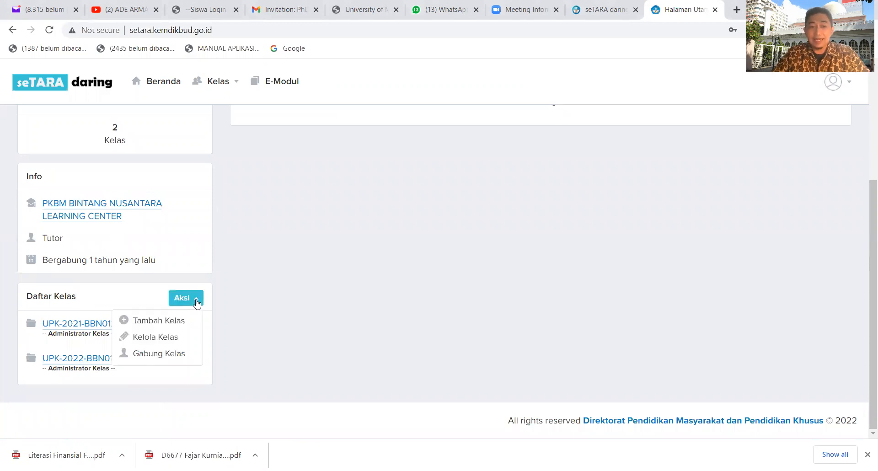
{"action": "left_click", "coordinate": [168, 324]}
{"action": "left_click", "coordinate": [389, 129]}
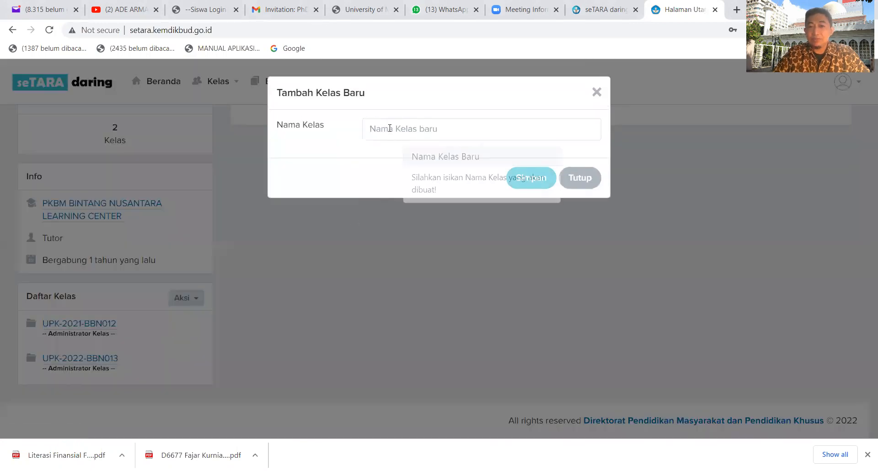
{"action": "left_click", "coordinate": [309, 163]}
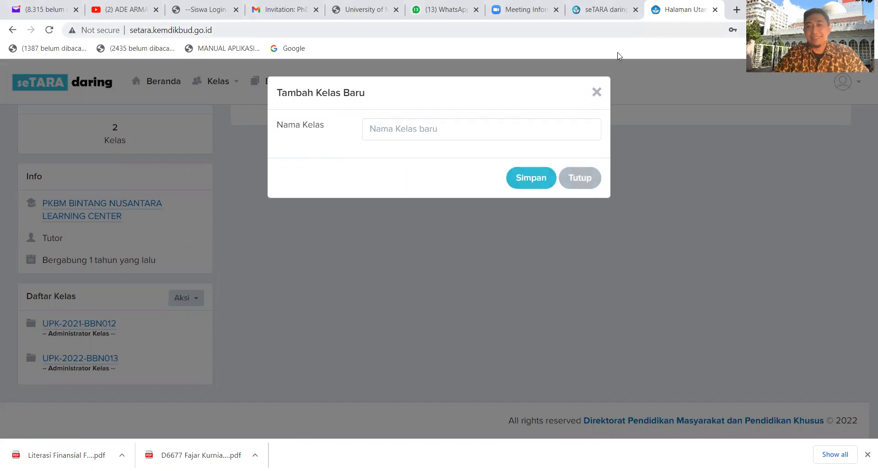
{"action": "left_click", "coordinate": [595, 91]}
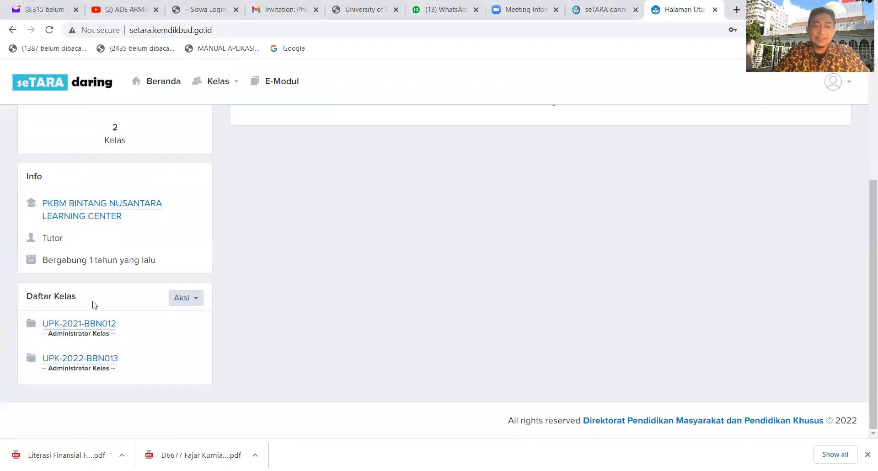
Open the class UPK-2022-BBN013 and review its class code and list of subjects.
{"action": "left_click", "coordinate": [86, 365]}
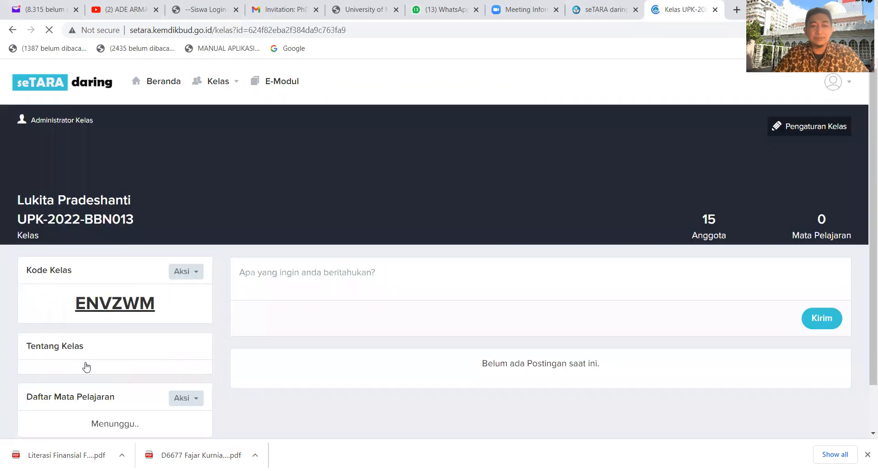
{"action": "scroll", "coordinate": [298, 171], "scroll_direction": "down", "scroll_amount": 1}
{"action": "scroll", "coordinate": [298, 172], "scroll_direction": "down", "scroll_amount": 1}
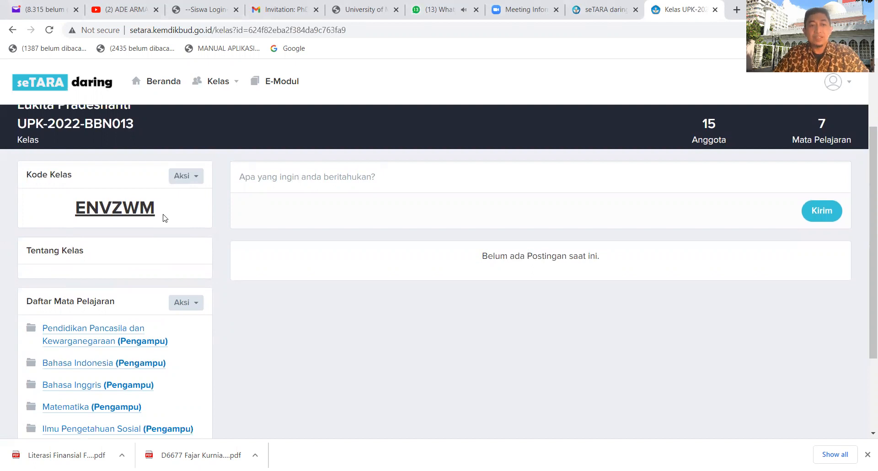
{"action": "scroll", "coordinate": [162, 218], "scroll_direction": "up", "scroll_amount": 2}
{"action": "scroll", "coordinate": [71, 355], "scroll_direction": "down", "scroll_amount": 2}
{"action": "scroll", "coordinate": [74, 350], "scroll_direction": "down", "scroll_amount": 3}
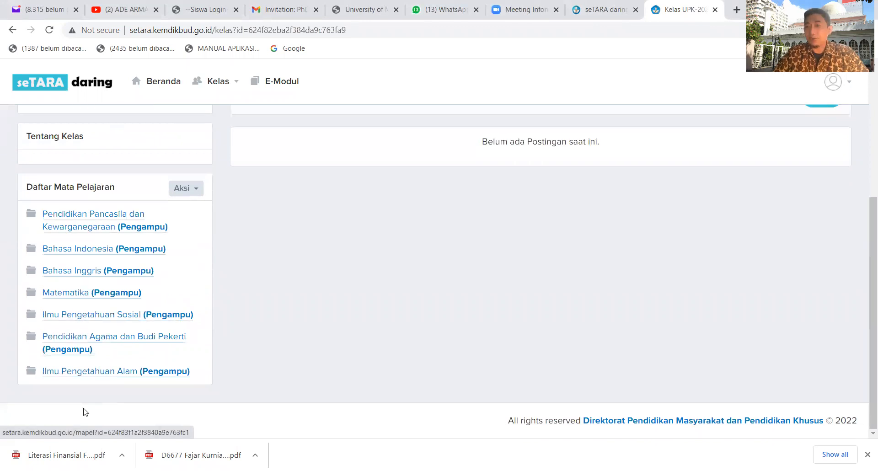
{"action": "scroll", "coordinate": [201, 311], "scroll_direction": "up", "scroll_amount": 3}
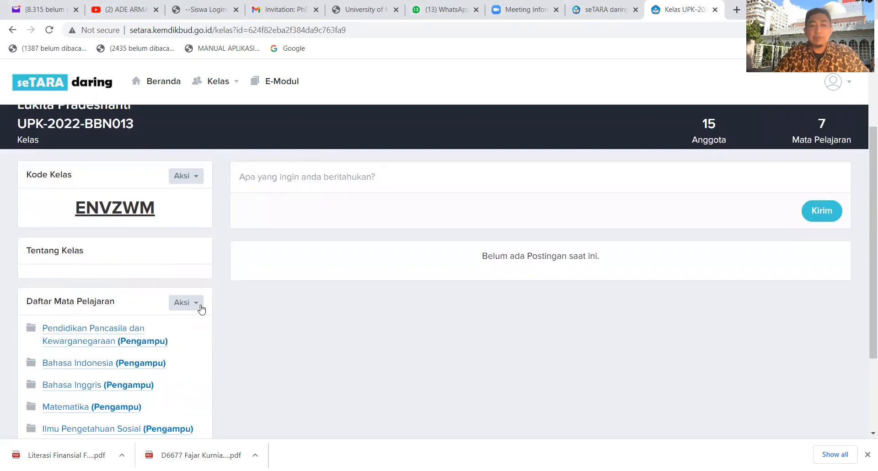
Fill in a new subject named Pendidikan Agama dan Budi Pekerti and close the form without saving.
{"action": "left_click", "coordinate": [201, 305]}
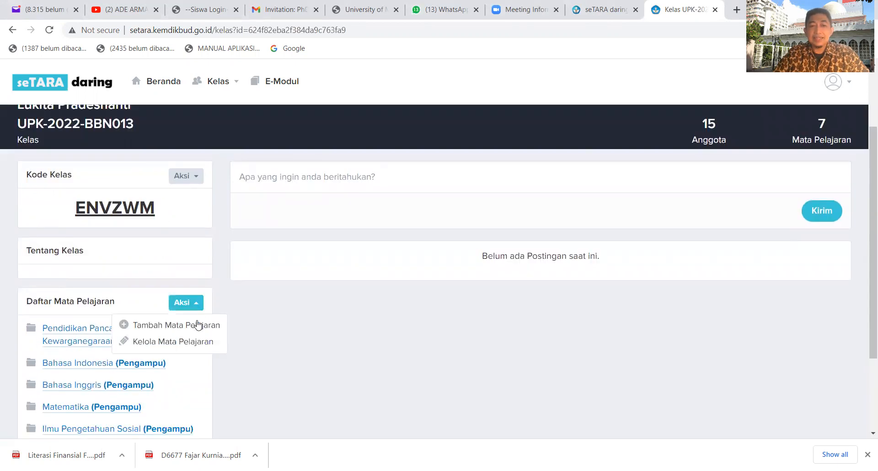
{"action": "left_click", "coordinate": [197, 325]}
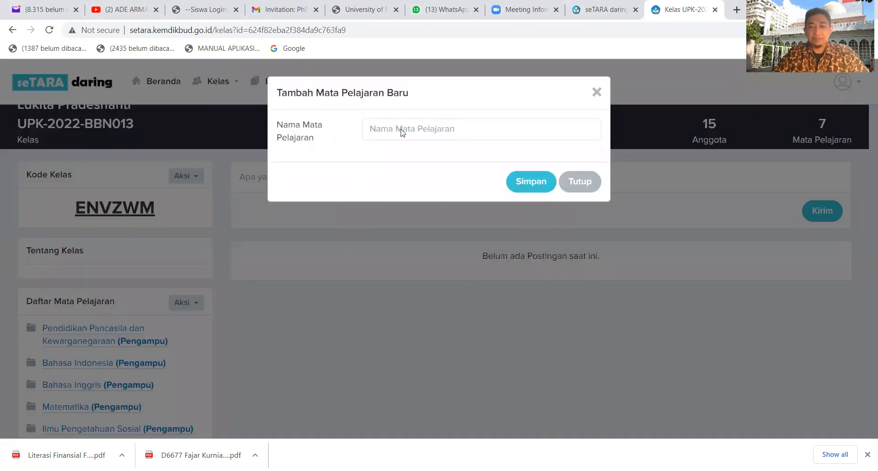
{"action": "left_click", "coordinate": [397, 130]}
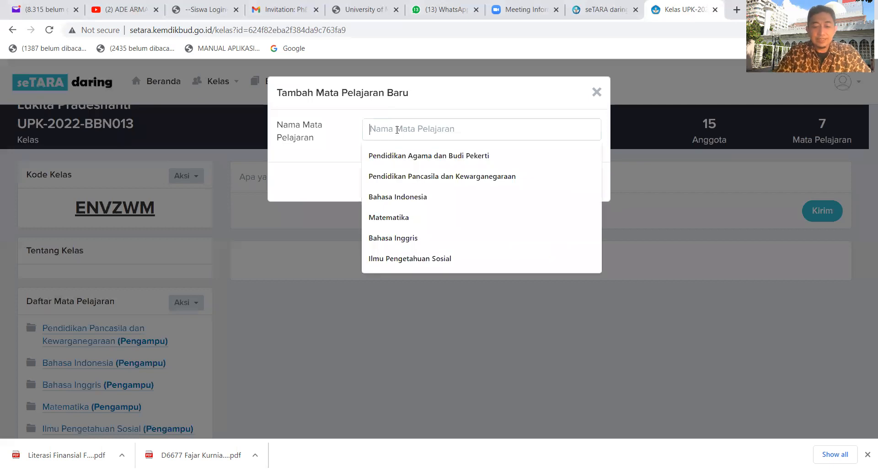
{"action": "type", "text": "Pendidikan "}
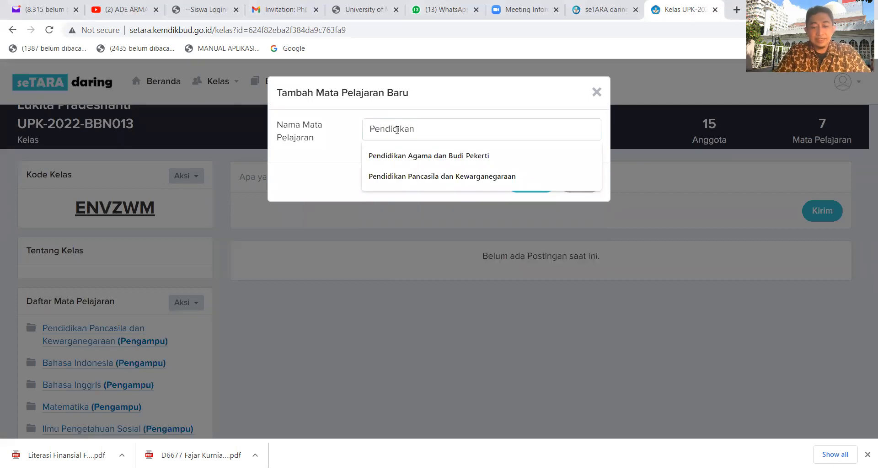
{"action": "type", "text": "Agama d"}
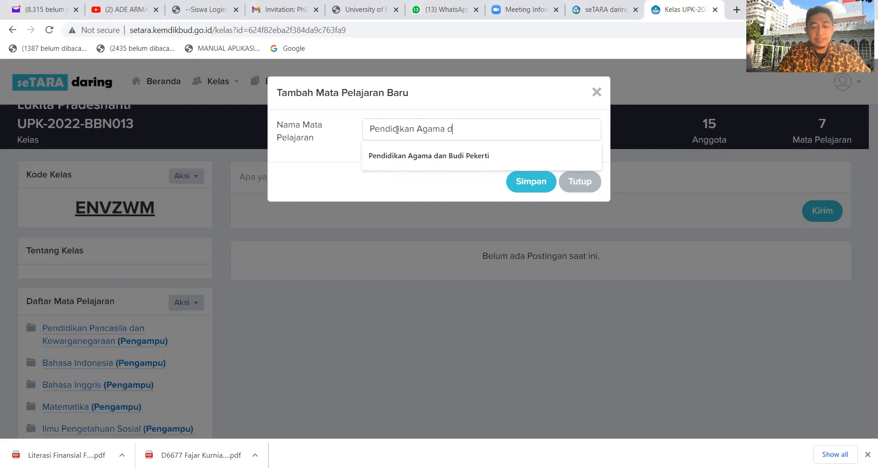
{"action": "type", "text": "an Budi P"}
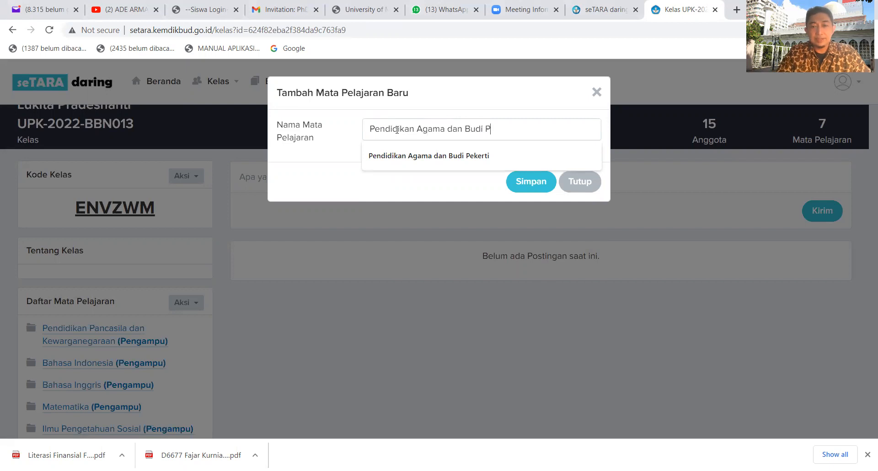
{"action": "type", "text": "ekert"}
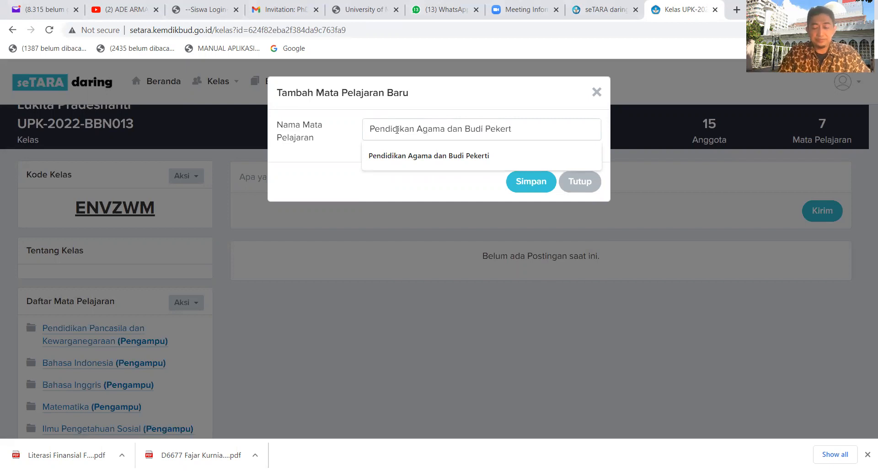
{"action": "type", "text": "i"}
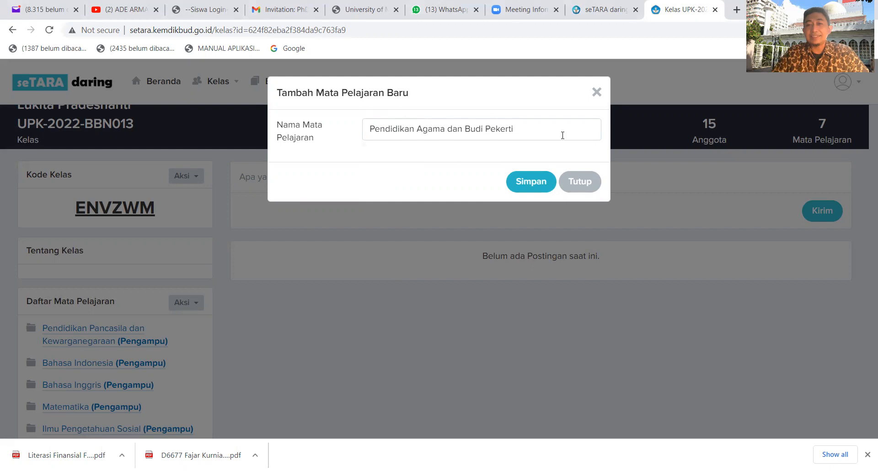
{"action": "left_click", "coordinate": [596, 92]}
Open the Pendidikan Agama dan Budi Pekerti subject from the class's subject list.
{"action": "scroll", "coordinate": [101, 245], "scroll_direction": "down", "scroll_amount": 1}
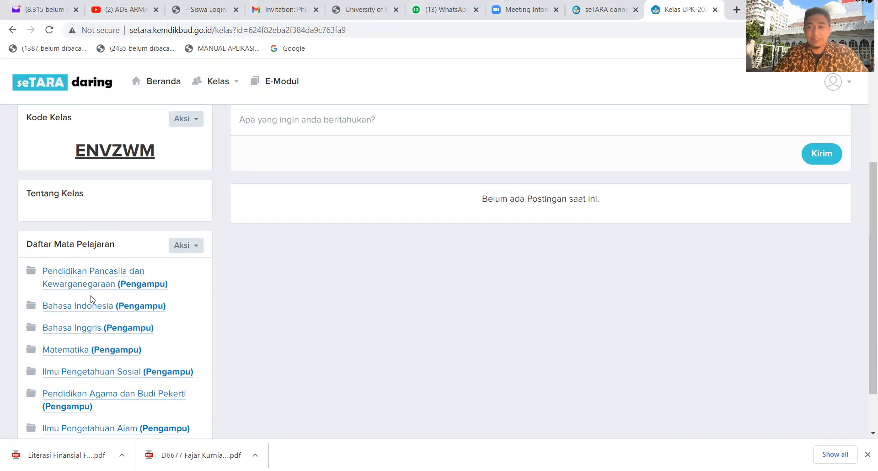
{"action": "scroll", "coordinate": [92, 299], "scroll_direction": "down", "scroll_amount": 1}
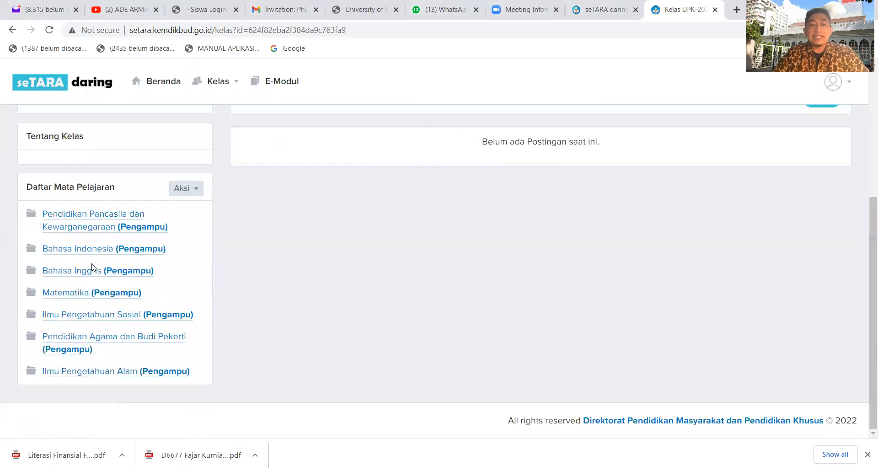
{"action": "scroll", "coordinate": [92, 268], "scroll_direction": "up", "scroll_amount": 1}
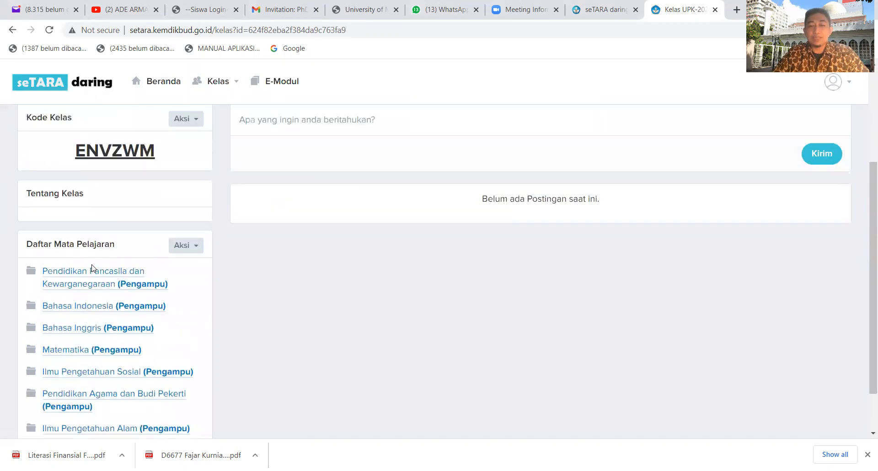
{"action": "left_click", "coordinate": [102, 400]}
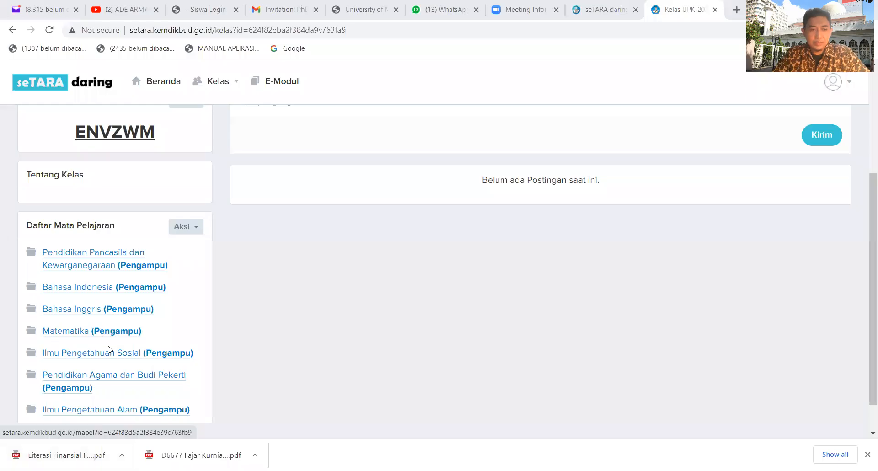
{"action": "left_click", "coordinate": [109, 376]}
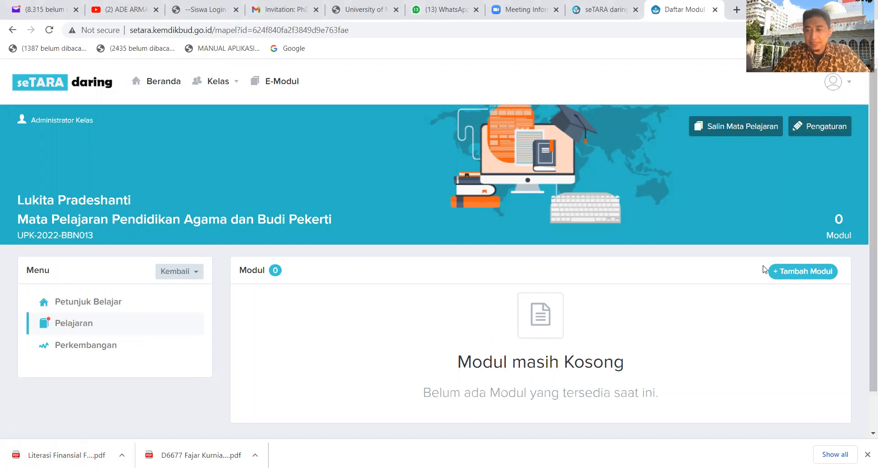
Start a new module named Pendidikan Agama dan Budi Pekerti B-2022 and leave its prerequisite as Tidak ada.
{"action": "left_click", "coordinate": [810, 273]}
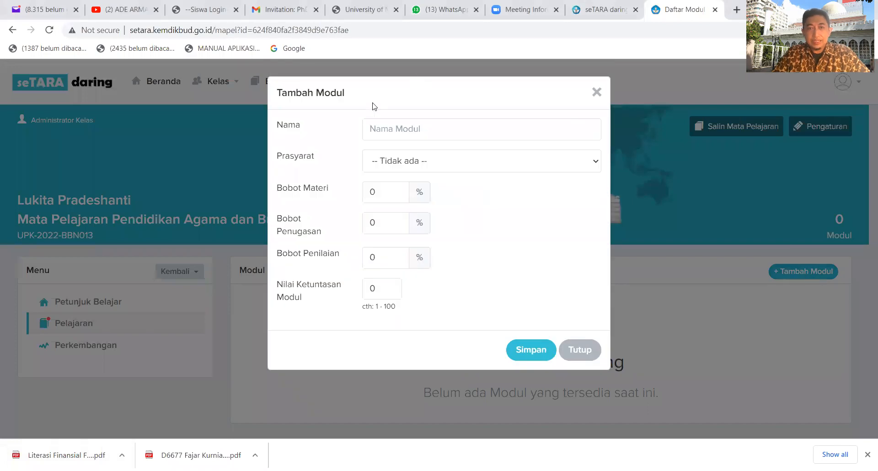
{"action": "left_click", "coordinate": [398, 137]}
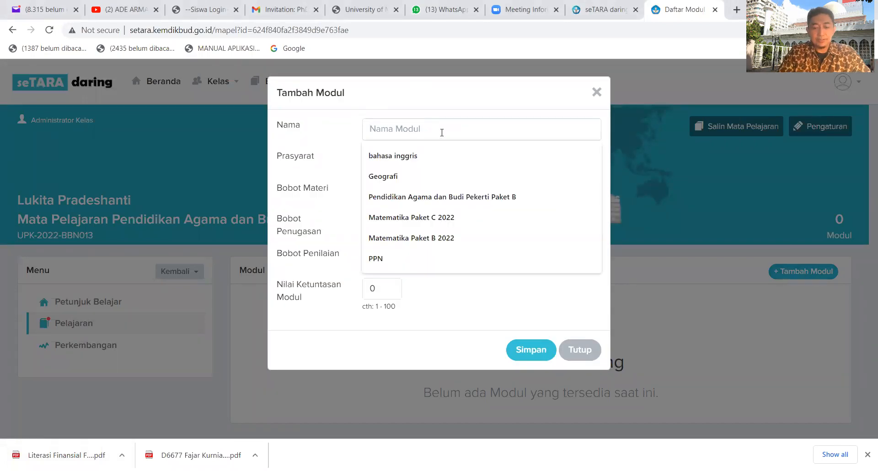
{"action": "type", "text": "Pendidikan "}
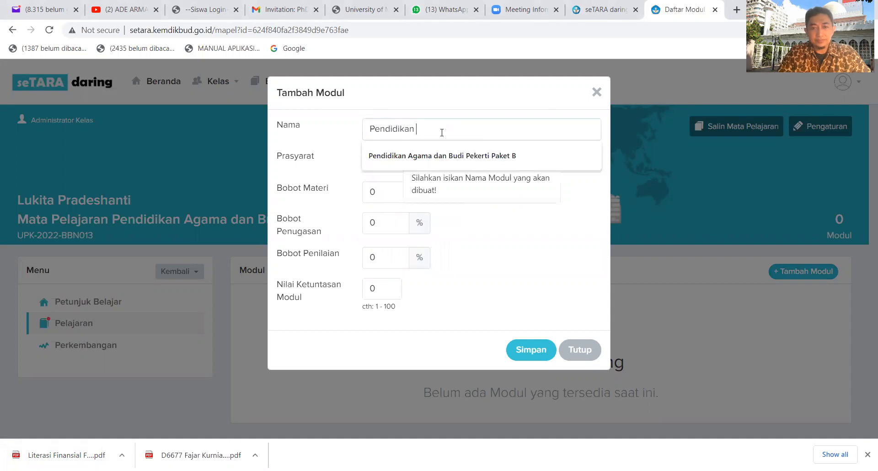
{"action": "type", "text": "Agama dan"}
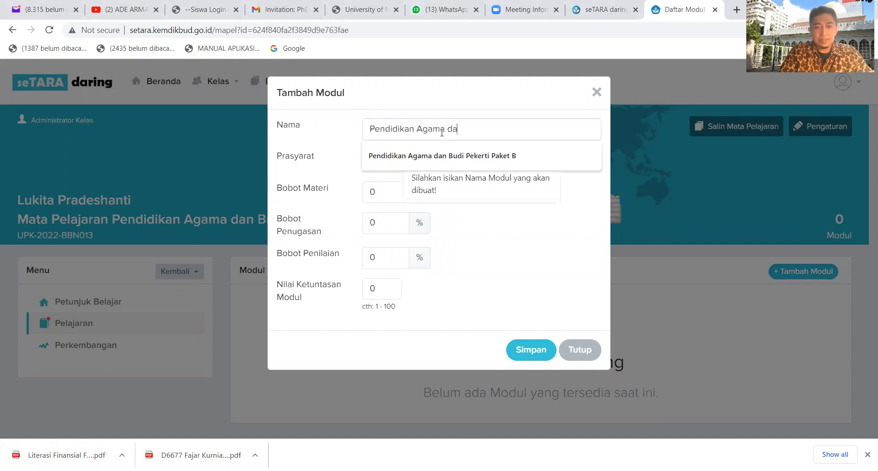
{"action": "type", "text": "di Pekerti"}
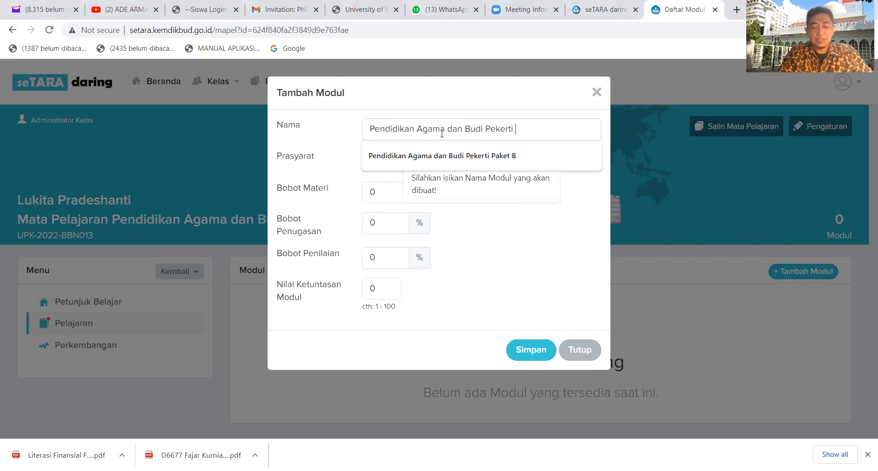
{"action": "type", "text": " B-2022"}
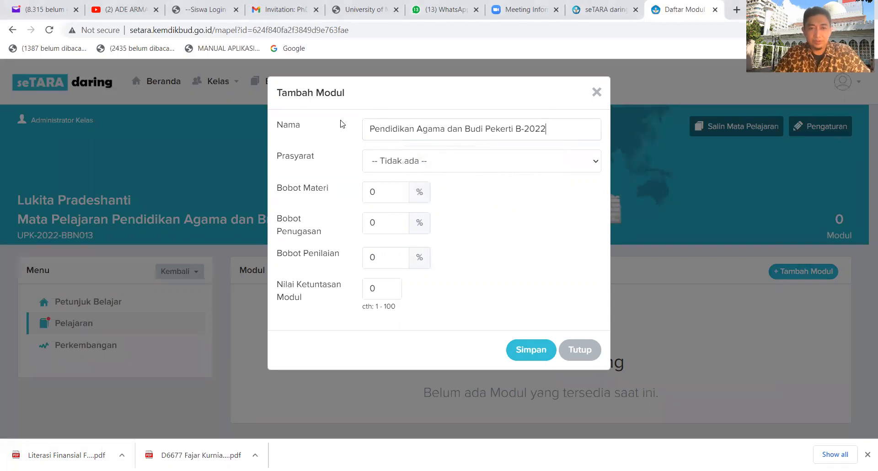
{"action": "left_click", "coordinate": [595, 162]}
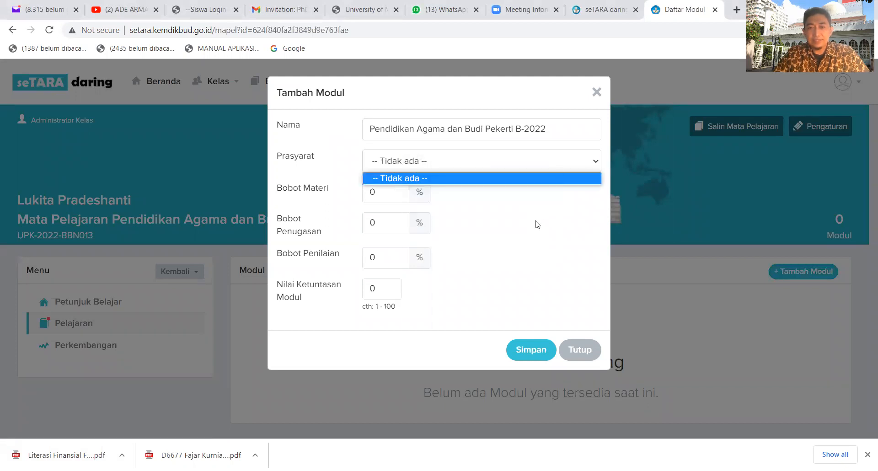
{"action": "left_click", "coordinate": [330, 157]}
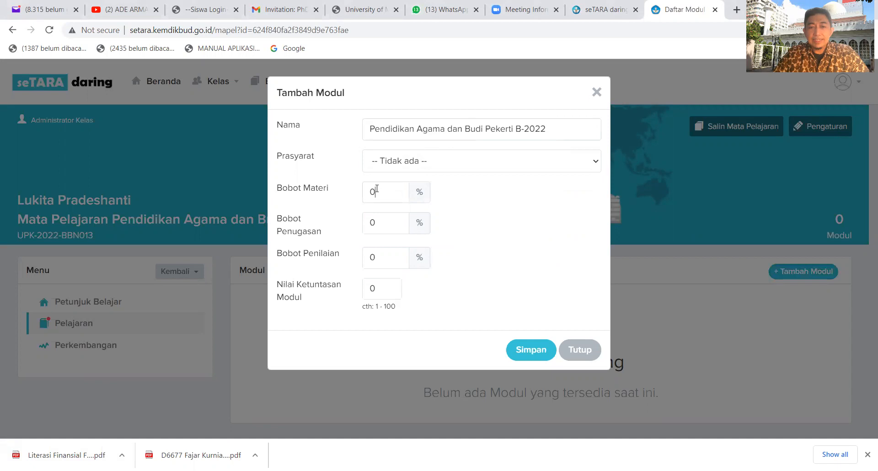
Set the new module's passing score (Nilai Ketuntasan Modul) to 100.
{"action": "left_click", "coordinate": [385, 253]}
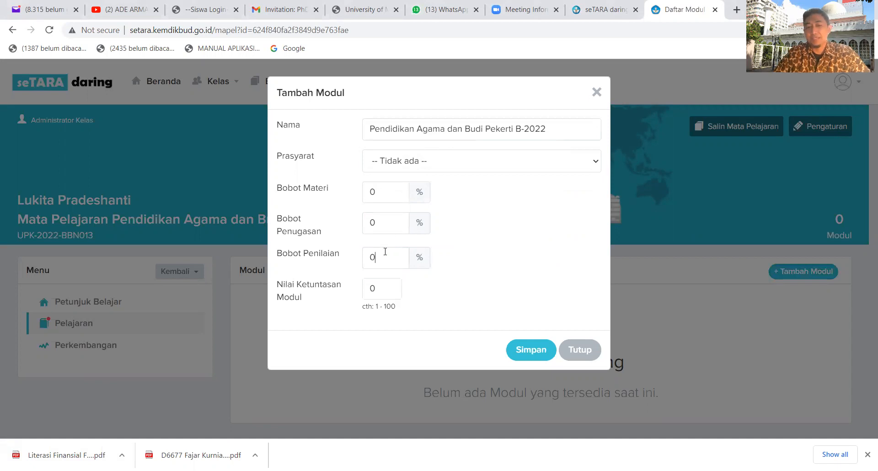
{"action": "left_click", "coordinate": [386, 220]}
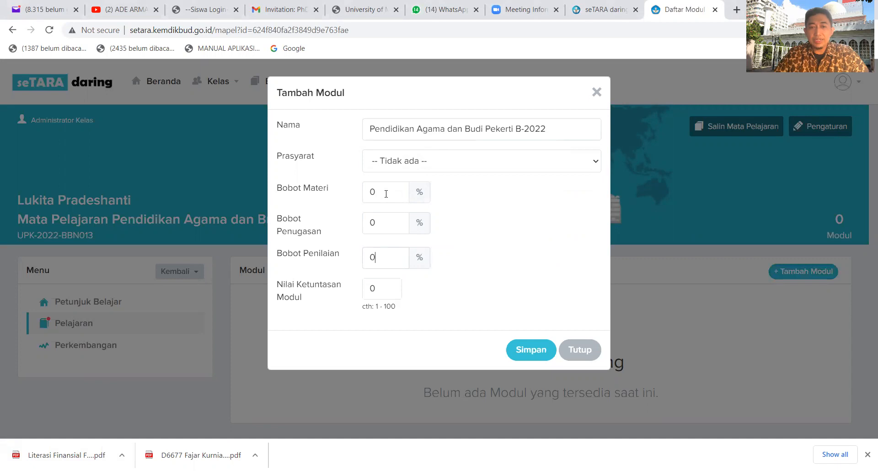
{"action": "left_click", "coordinate": [385, 291]}
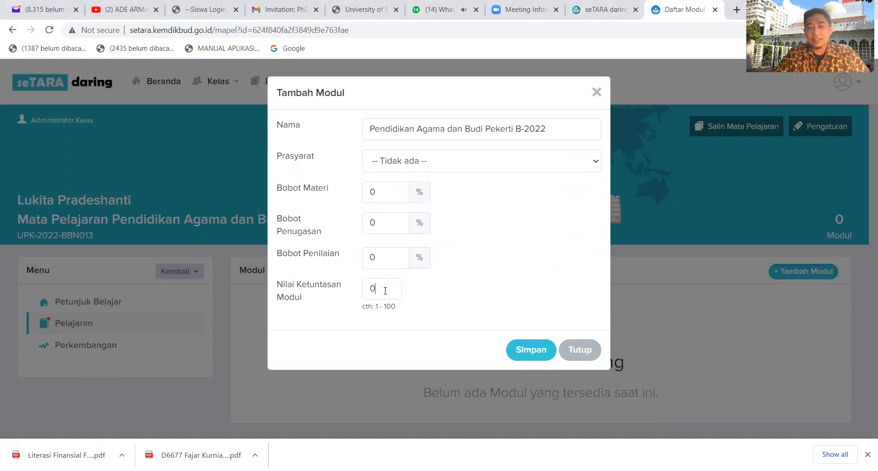
{"action": "key", "text": "BackSpace"}
{"action": "type", "text": "100"}
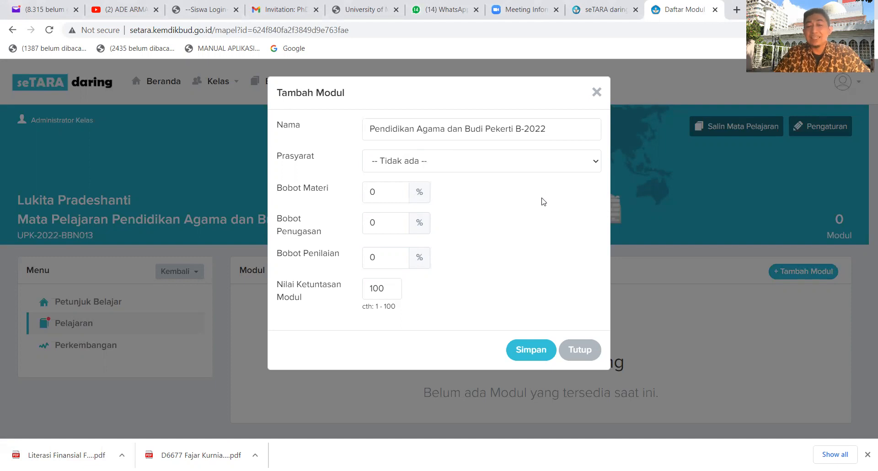
Set the module's assignment weight (Bobot Penugasan) to 20% and its assessment weight (Bobot Penilaian) to 80%.
{"action": "left_click", "coordinate": [394, 223]}
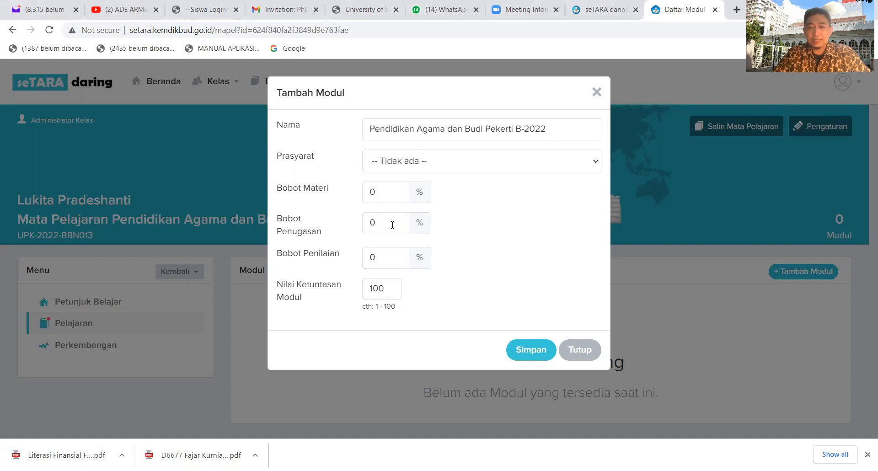
{"action": "key", "text": "BackSpace"}
{"action": "type", "text": "20"}
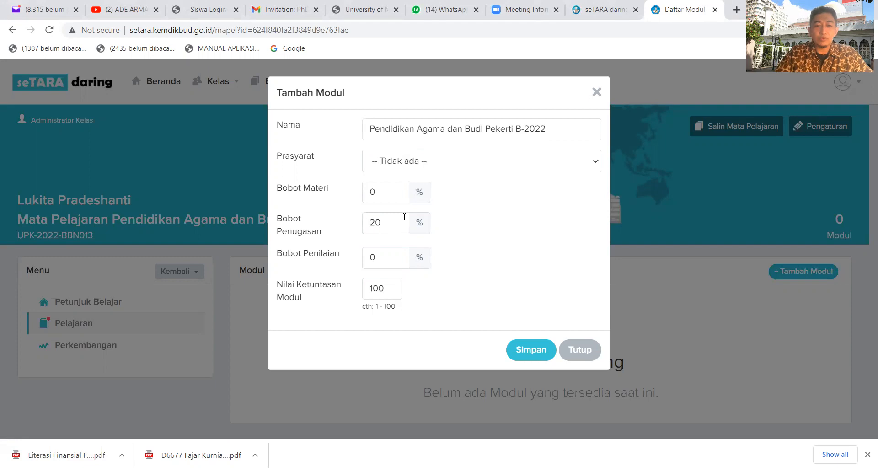
{"action": "left_click", "coordinate": [401, 263]}
{"action": "key", "text": "BackSpace"}
{"action": "type", "text": "80"}
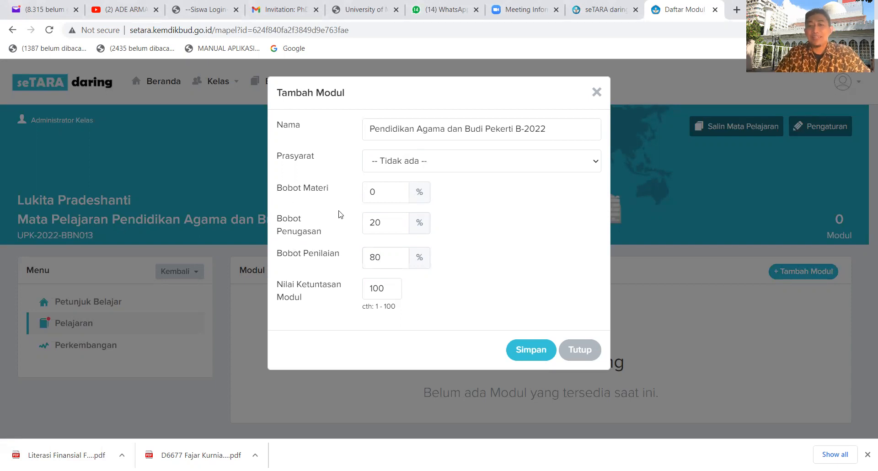
Set the module's assignment weight to 0% and its assessment weight to 100%, and save the module.
{"action": "left_click", "coordinate": [398, 223]}
{"action": "key", "text": "BackSpace"}
{"action": "key", "text": "BackSpace"}
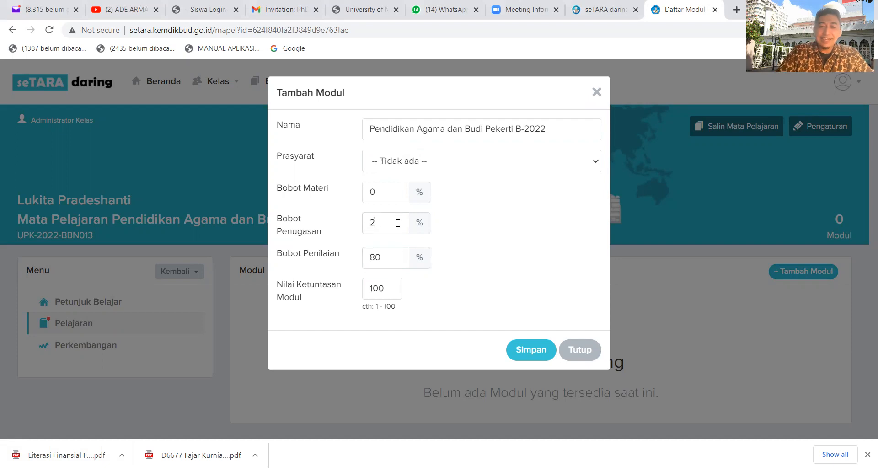
{"action": "type", "text": "0"}
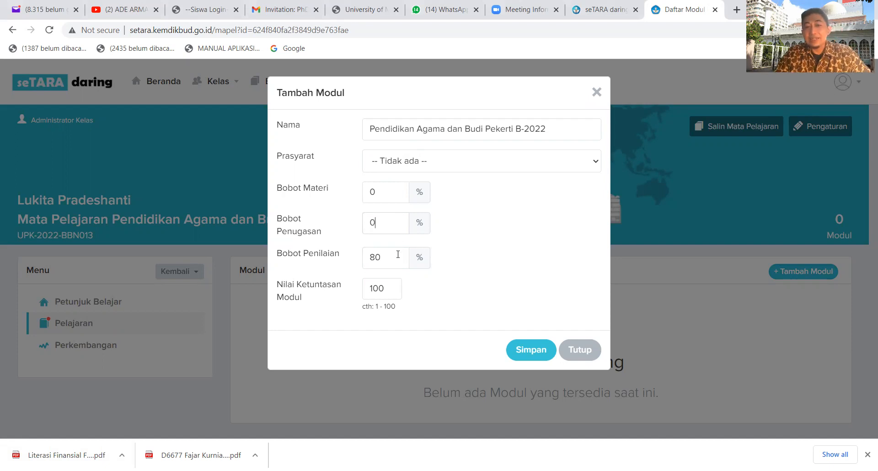
{"action": "key", "text": "BackSpace"}
{"action": "key", "text": "BackSpace"}
{"action": "type", "text": "100"}
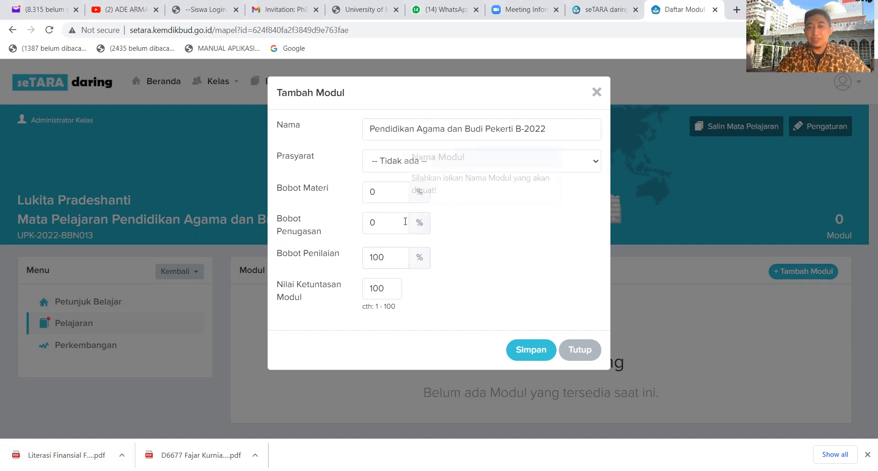
{"action": "left_click", "coordinate": [538, 355]}
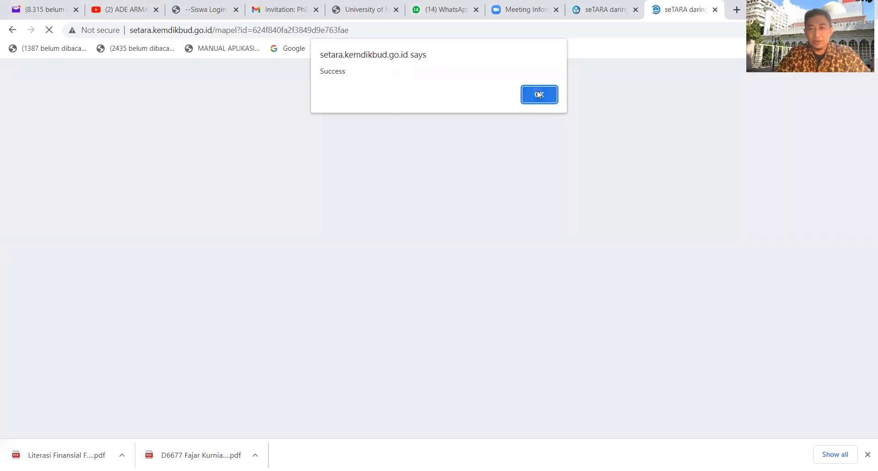
{"action": "left_click", "coordinate": [537, 94]}
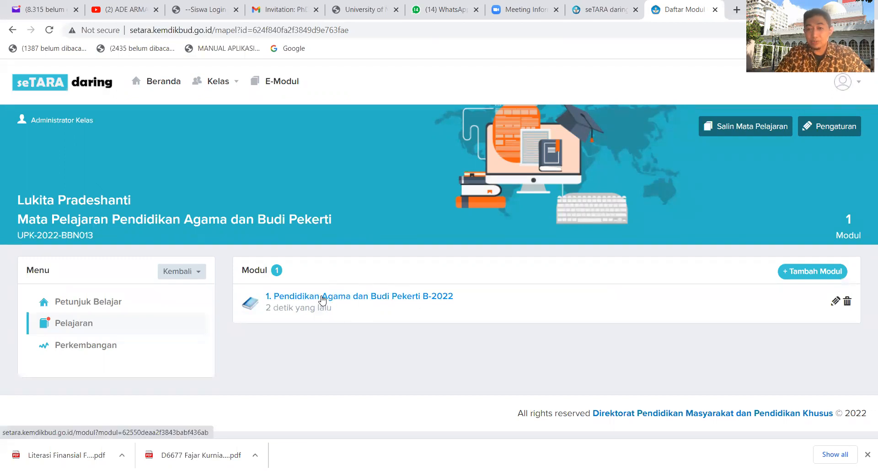
Review the saved module's settings in its edit form and save them again without changes.
{"action": "left_click", "coordinate": [834, 305]}
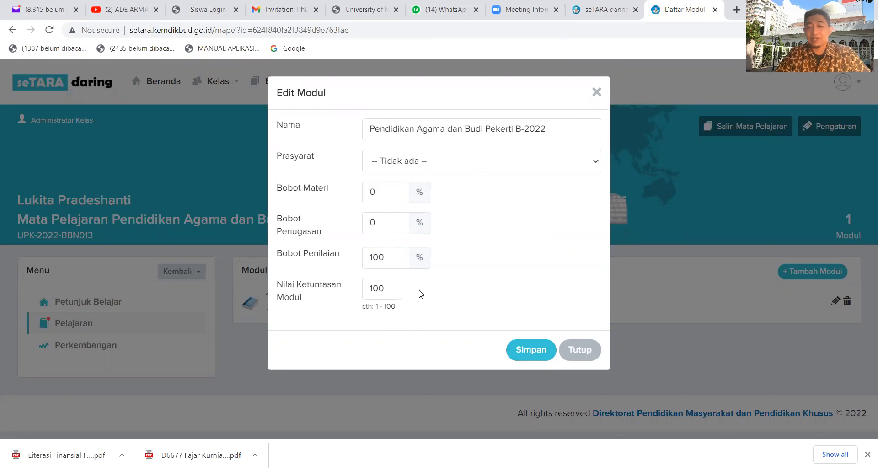
{"action": "left_click", "coordinate": [534, 356]}
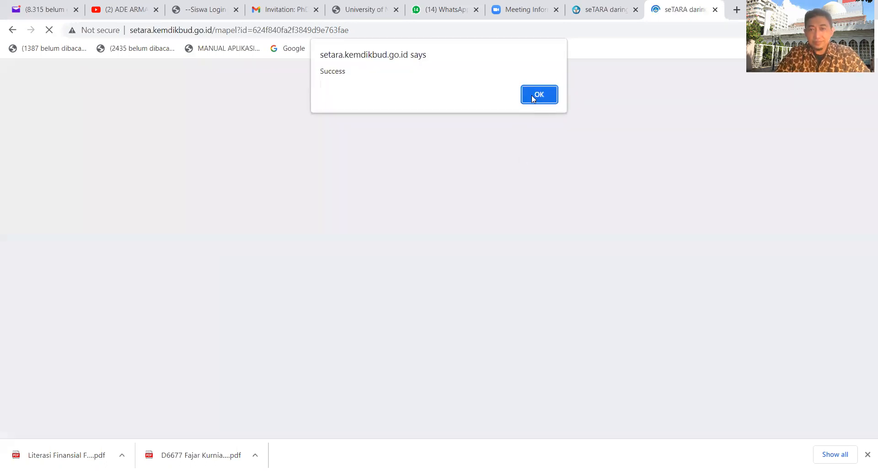
{"action": "left_click", "coordinate": [534, 94]}
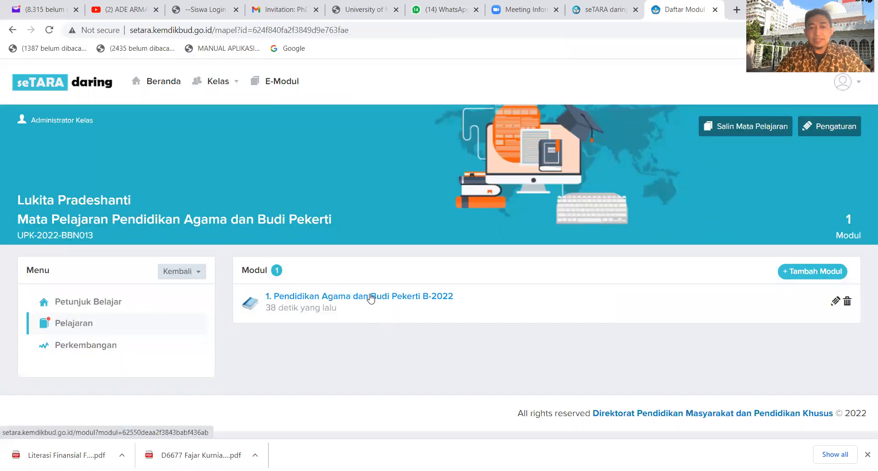
Open the Pendidikan Agama dan Budi Pekerti B-2022 module and go to its Penilaian section.
{"action": "left_click", "coordinate": [370, 297]}
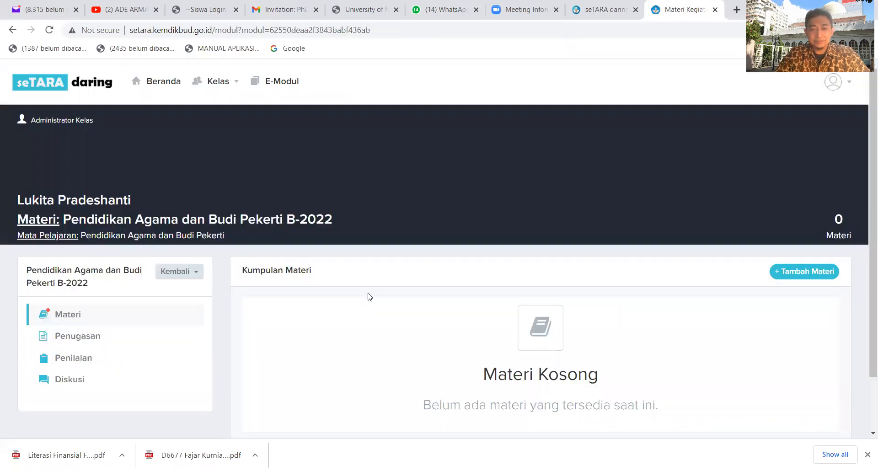
{"action": "scroll", "coordinate": [375, 278], "scroll_direction": "down", "scroll_amount": 2}
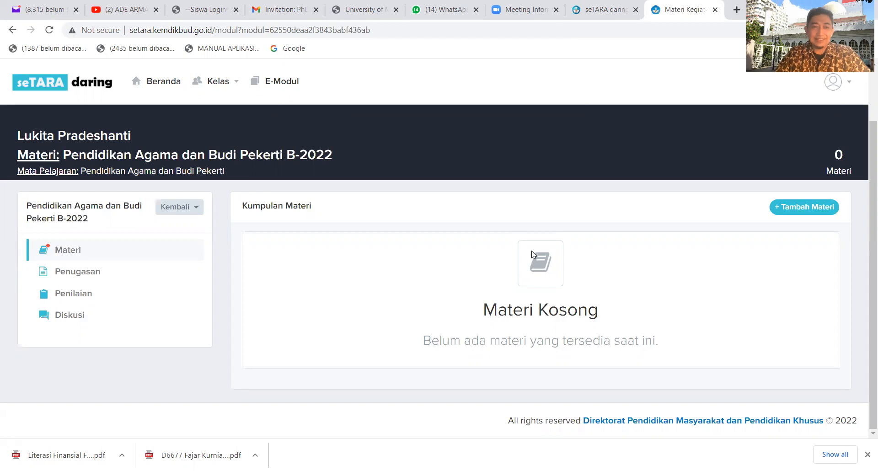
{"action": "left_click", "coordinate": [84, 289]}
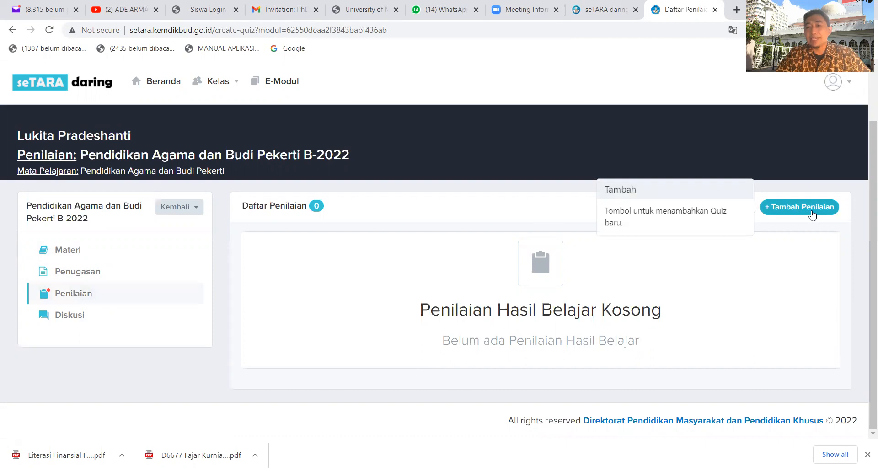
Start a new assessment named UPK Pendidikan Agama dan Budi Pekerti B-2022 with a duration of 90 minutes.
{"action": "left_click", "coordinate": [812, 213]}
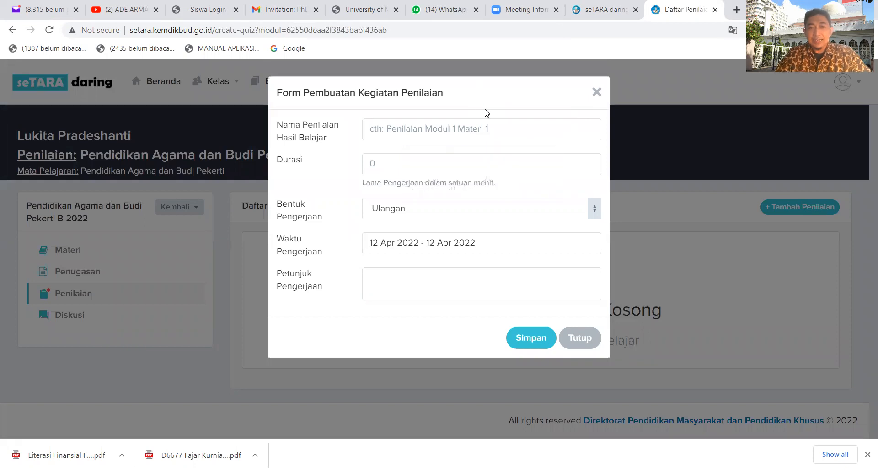
{"action": "left_click", "coordinate": [513, 125]}
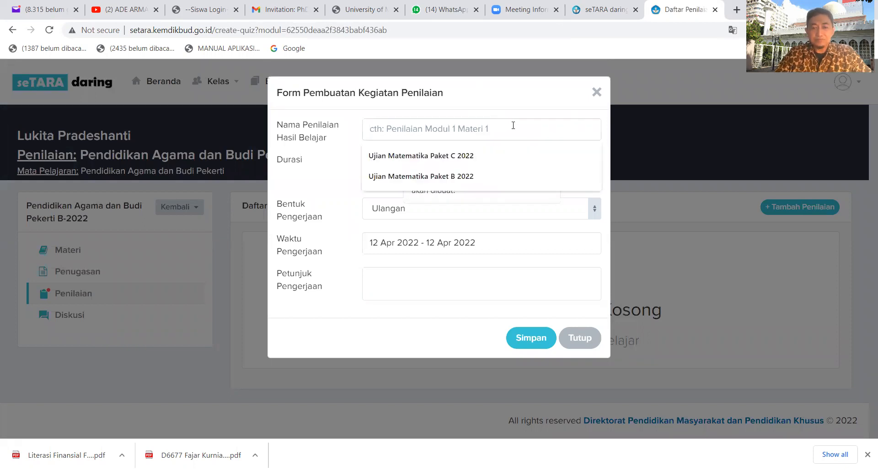
{"action": "type", "text": "UPK"}
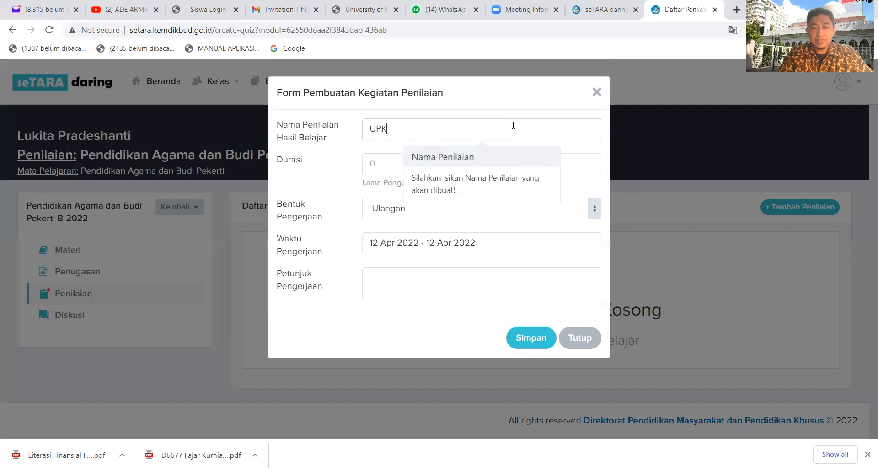
{"action": "type", "text": " Pendidikan A"}
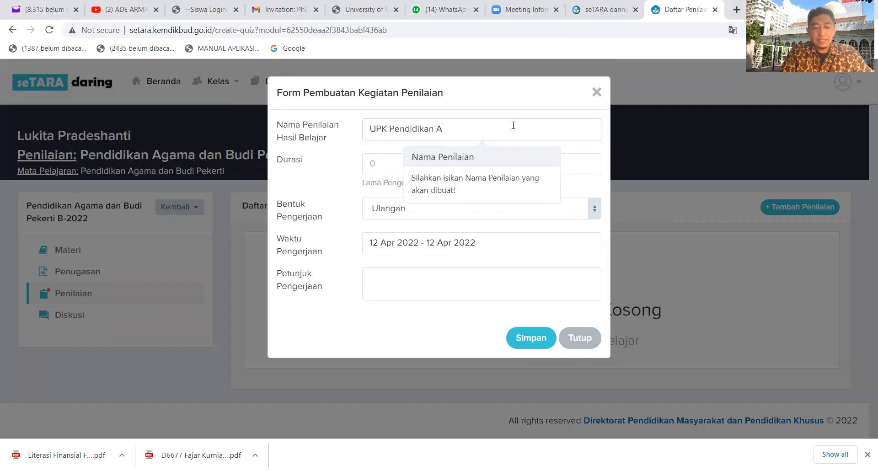
{"action": "type", "text": "gama dan Budi Pekerti"}
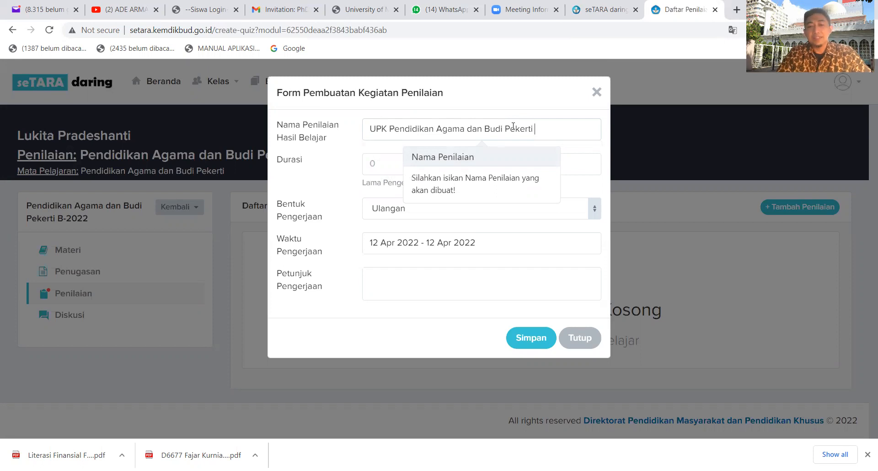
{"action": "type", "text": " B-"}
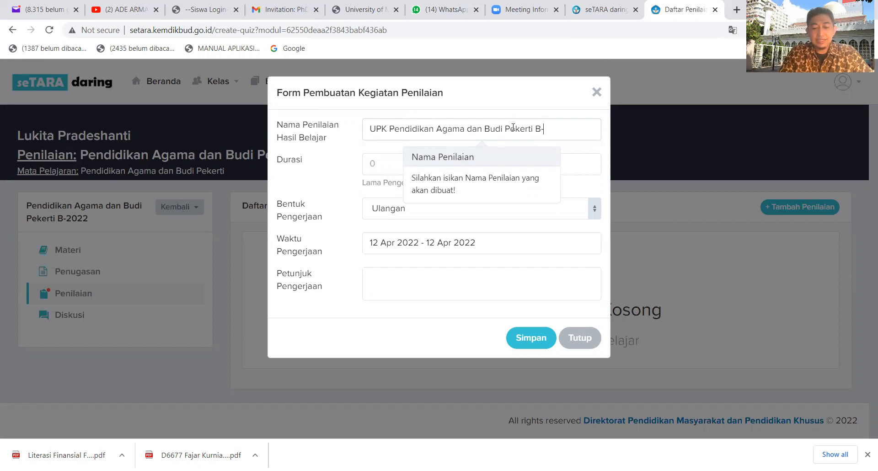
{"action": "type", "text": "2022"}
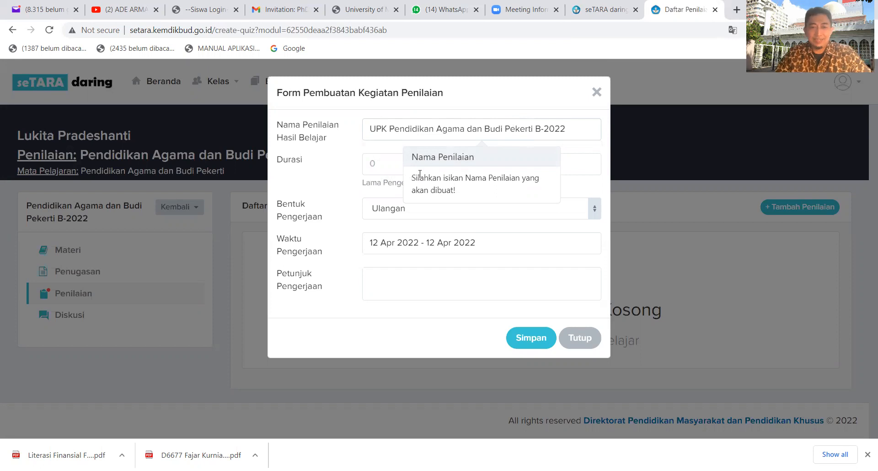
{"action": "left_click", "coordinate": [377, 163]}
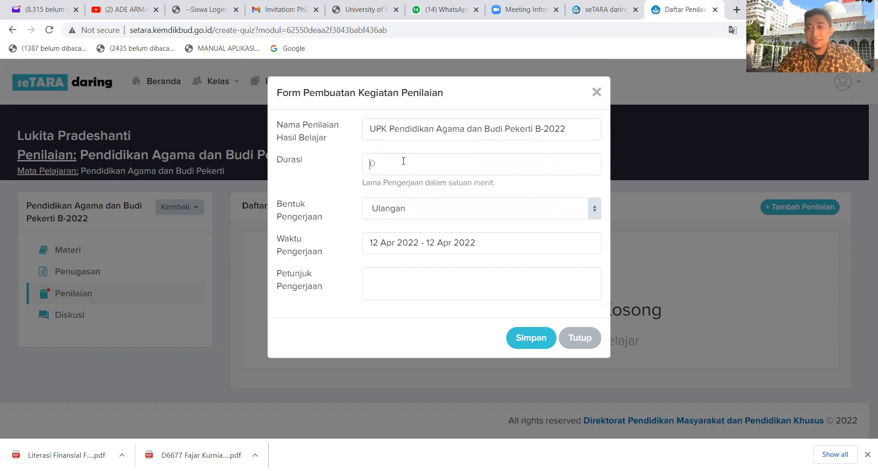
{"action": "type", "text": "90"}
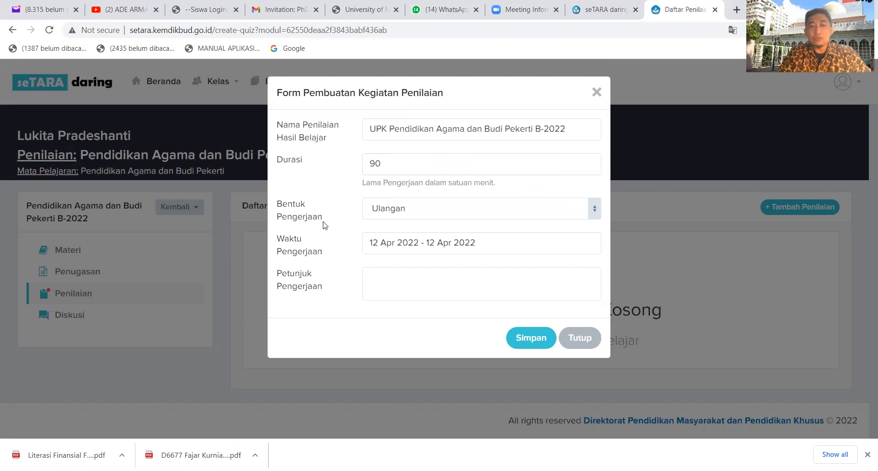
Set the assessment form to Ujian with a working period of 12 Apr 2022 - 15 Apr 2022, and save the assessment.
{"action": "left_click", "coordinate": [592, 211]}
{"action": "left_click", "coordinate": [410, 267]}
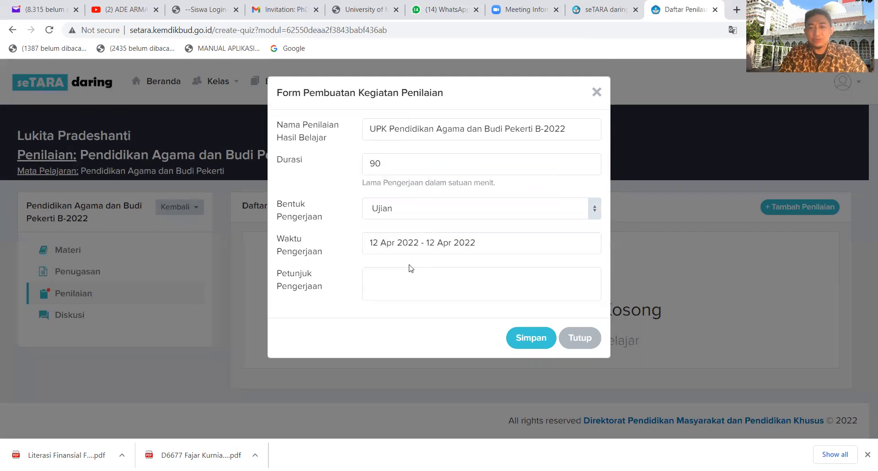
{"action": "left_click", "coordinate": [484, 246]}
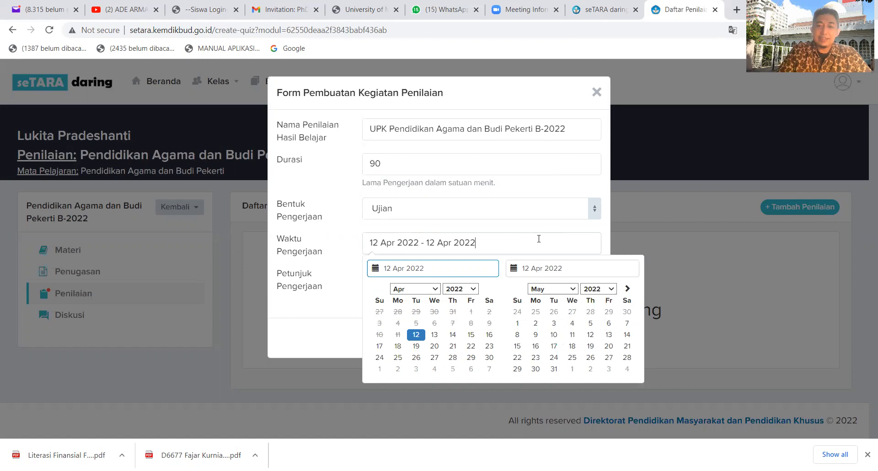
{"action": "key", "text": "BackSpace"}
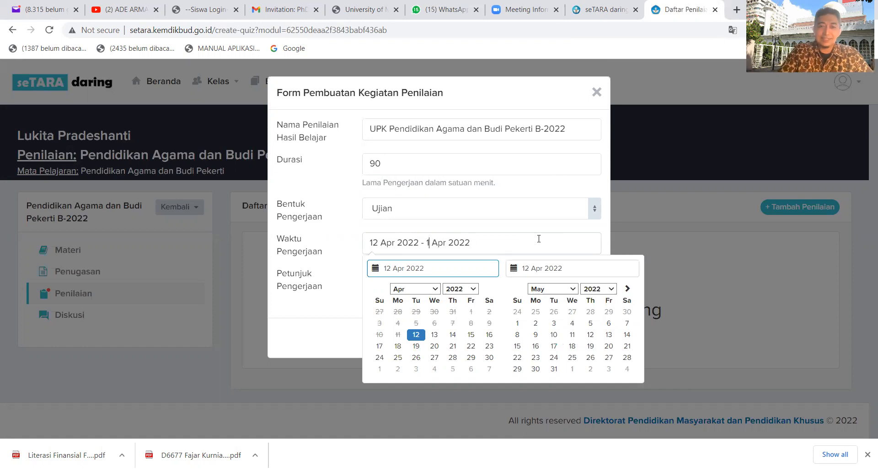
{"action": "type", "text": "5"}
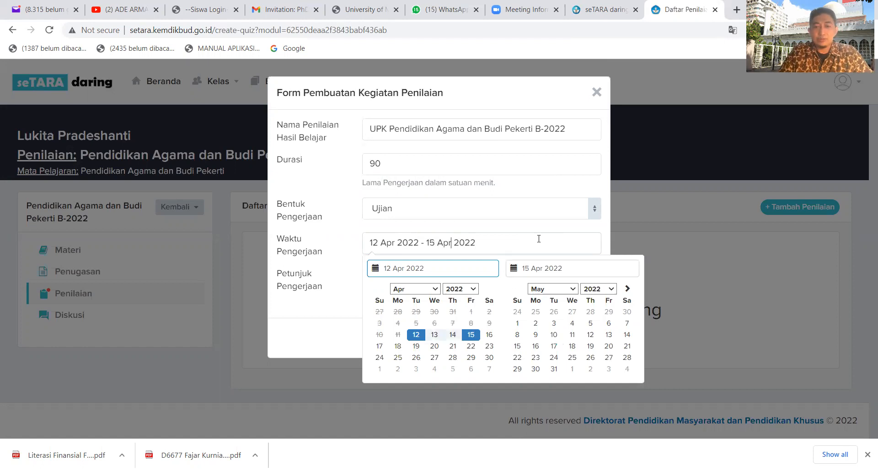
{"action": "key", "text": "Return"}
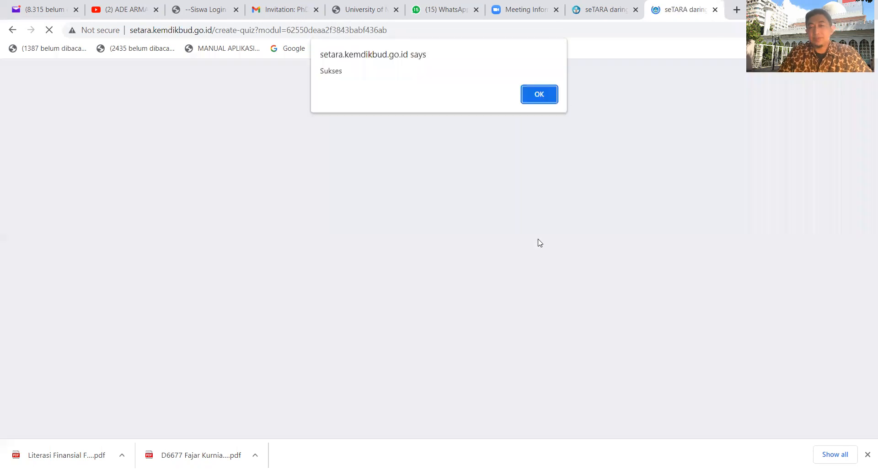
{"action": "left_click", "coordinate": [542, 98]}
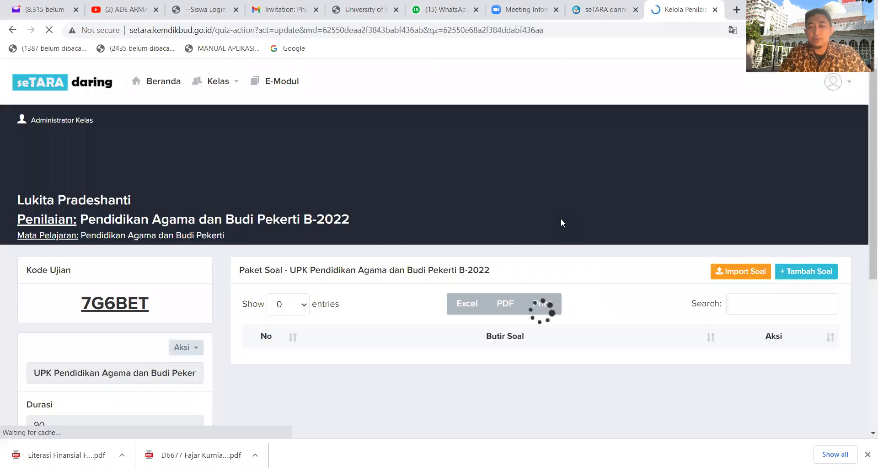
Review the new assessment's exam code, duration, dates, publishing and shuffle settings, and the available actions.
{"action": "scroll", "coordinate": [554, 187], "scroll_direction": "down", "scroll_amount": 2}
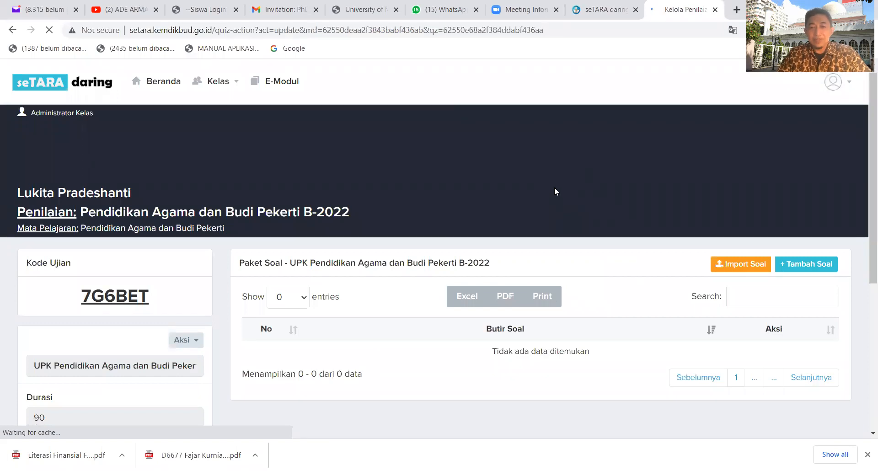
{"action": "scroll", "coordinate": [556, 189], "scroll_direction": "up", "scroll_amount": 2}
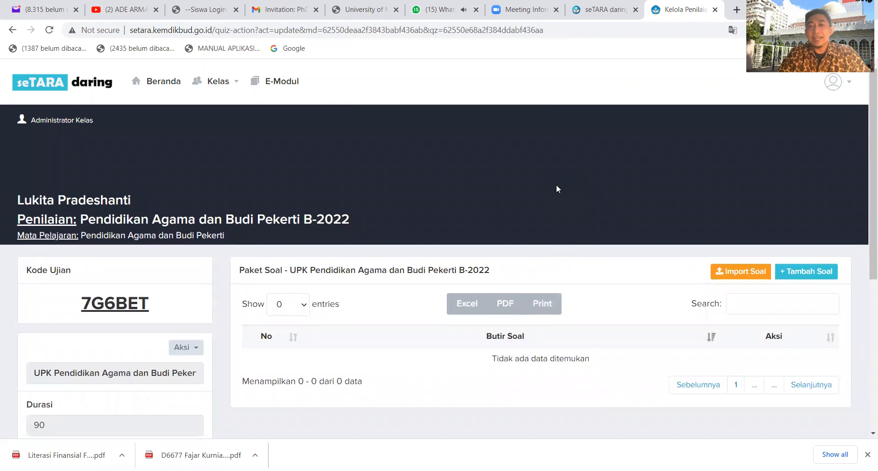
{"action": "scroll", "coordinate": [557, 188], "scroll_direction": "down", "scroll_amount": 3}
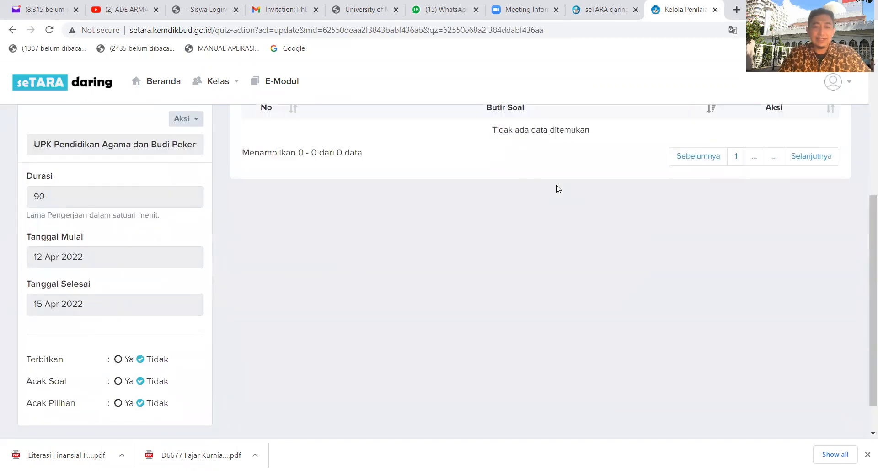
{"action": "scroll", "coordinate": [557, 188], "scroll_direction": "up", "scroll_amount": 3}
{"action": "scroll", "coordinate": [556, 188], "scroll_direction": "down", "scroll_amount": 3}
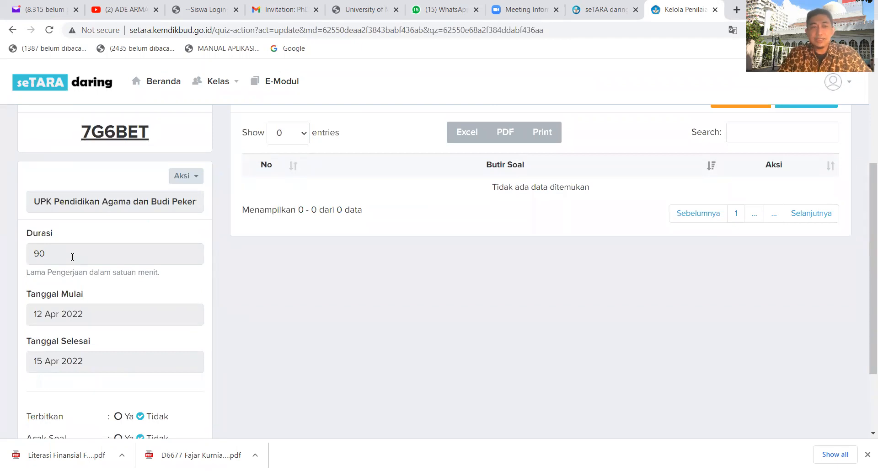
{"action": "left_click", "coordinate": [198, 182]}
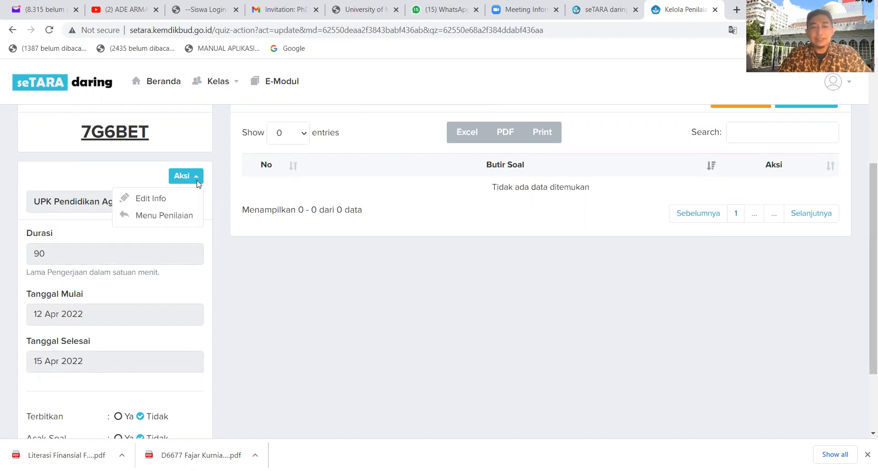
{"action": "left_click", "coordinate": [274, 316]}
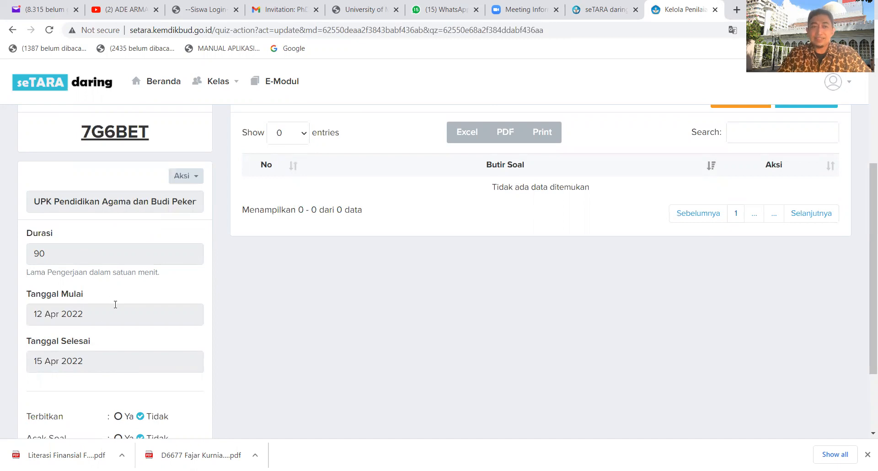
Edit the assessment info and enter the working instructions "Pilihlah Jawaban yang anda anggap benar!".
{"action": "left_click", "coordinate": [194, 180]}
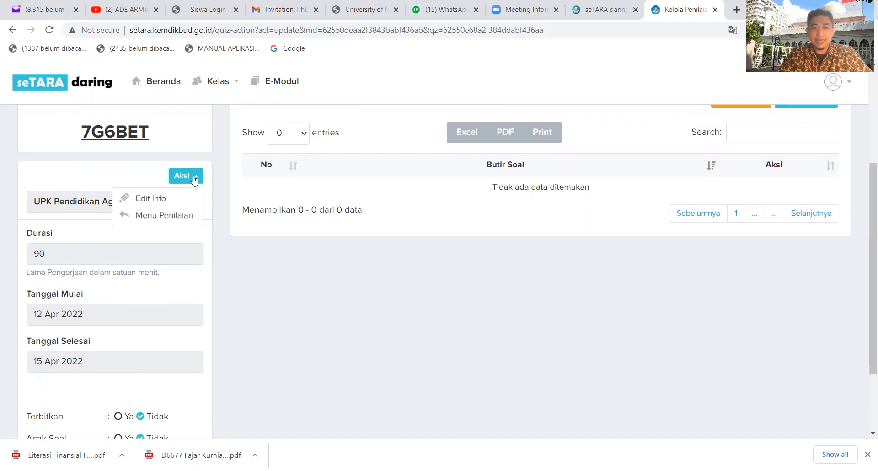
{"action": "left_click", "coordinate": [172, 201]}
{"action": "scroll", "coordinate": [406, 199], "scroll_direction": "down", "scroll_amount": 2}
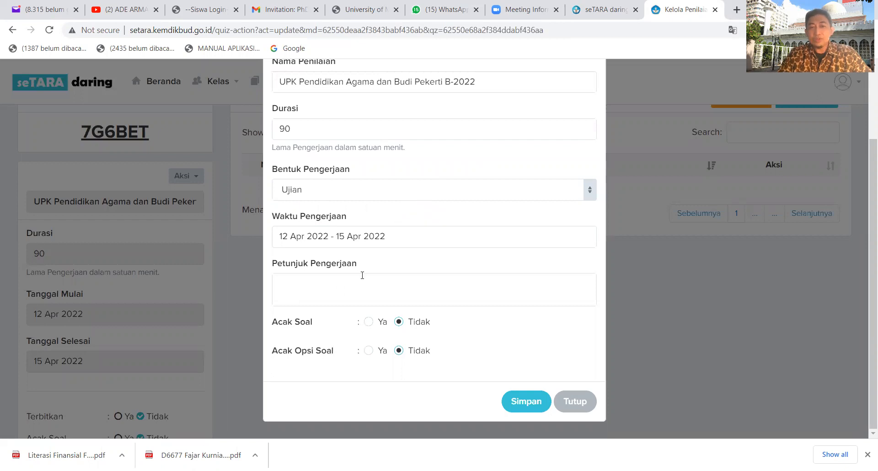
{"action": "scroll", "coordinate": [362, 242], "scroll_direction": "up", "scroll_amount": 2}
{"action": "scroll", "coordinate": [362, 240], "scroll_direction": "down", "scroll_amount": 2}
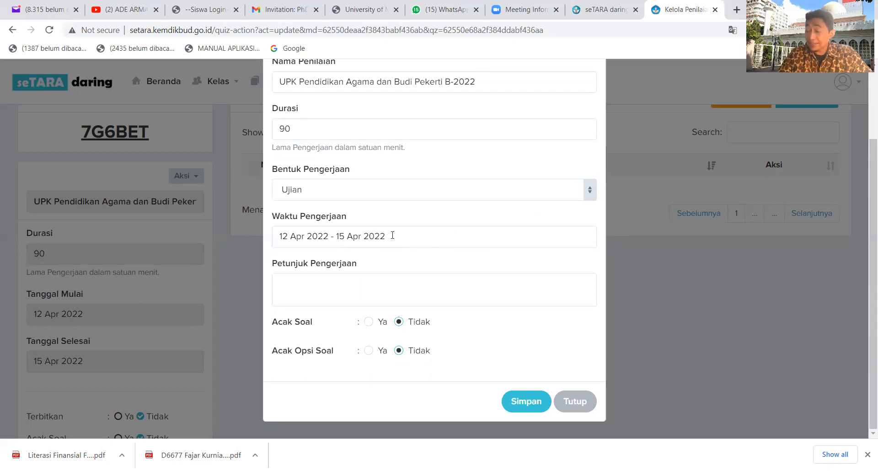
{"action": "left_click", "coordinate": [360, 285]}
{"action": "type", "text": "P"}
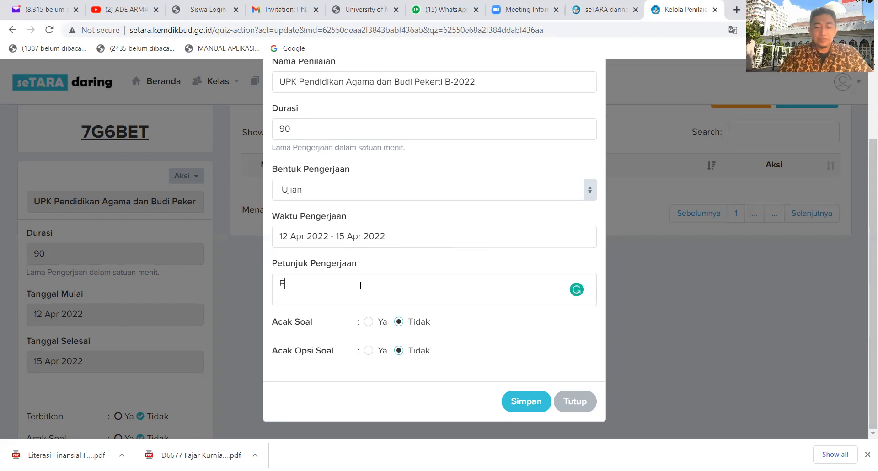
{"action": "type", "text": "ilihlah J"}
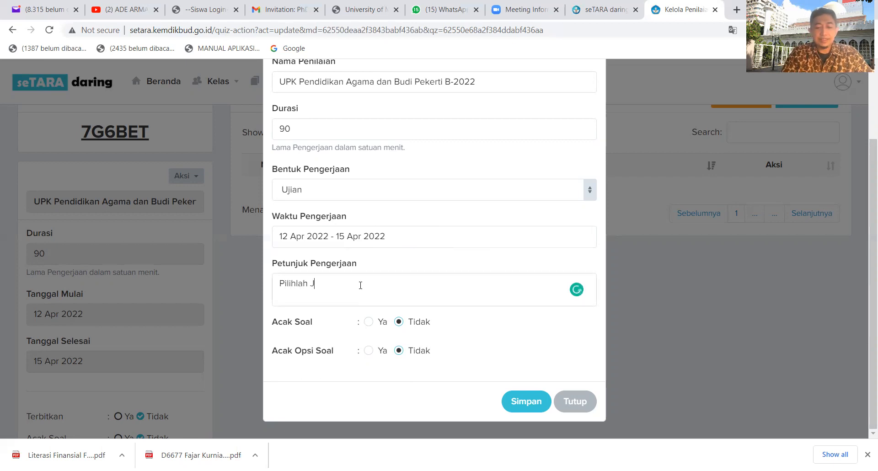
{"action": "type", "text": "awaban ya"}
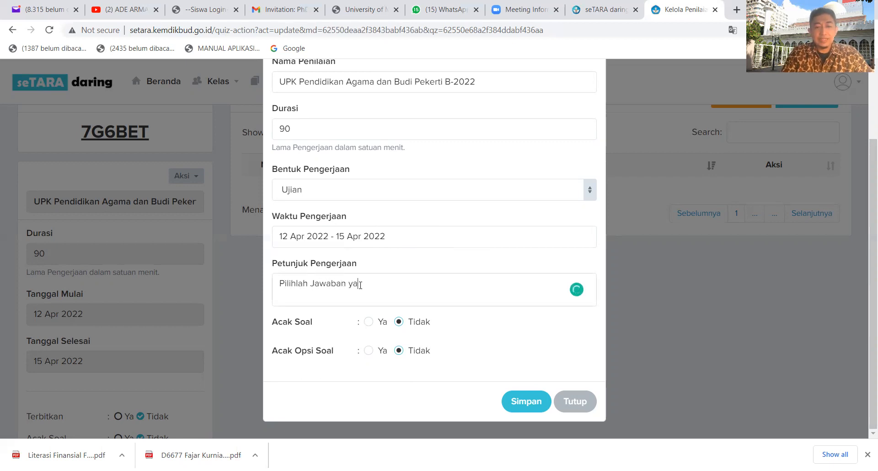
{"action": "type", "text": "ng anda anggap benar!"}
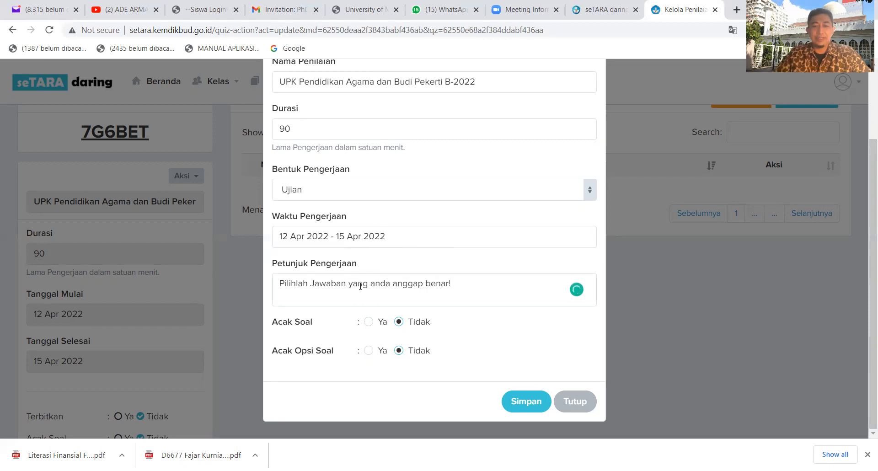
Set Acak Soal and Acak Opsi Soal to Ya for the assessment and save the updated info.
{"action": "scroll", "coordinate": [321, 238], "scroll_direction": "up", "scroll_amount": 2}
{"action": "scroll", "coordinate": [315, 231], "scroll_direction": "down", "scroll_amount": 2}
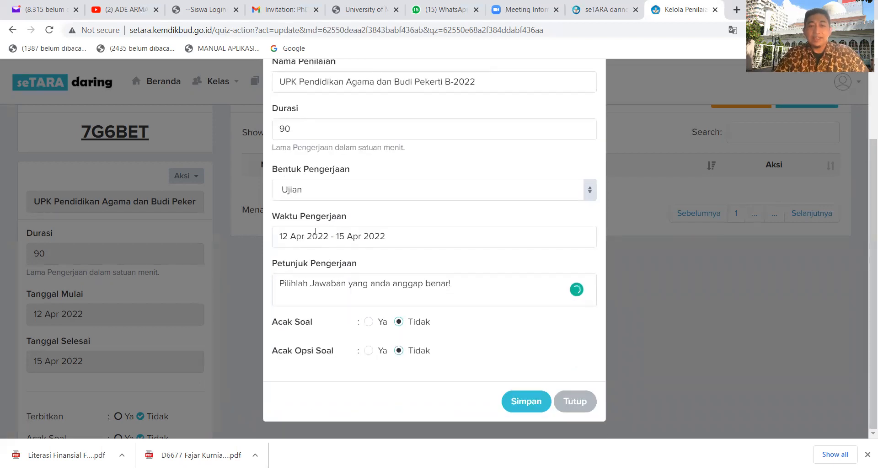
{"action": "scroll", "coordinate": [337, 228], "scroll_direction": "up", "scroll_amount": 2}
{"action": "scroll", "coordinate": [336, 228], "scroll_direction": "down", "scroll_amount": 1}
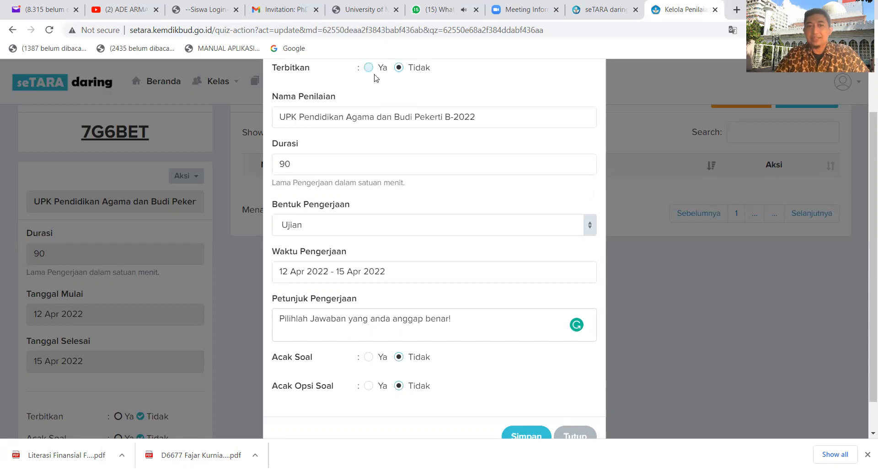
{"action": "scroll", "coordinate": [374, 78], "scroll_direction": "down", "scroll_amount": 1}
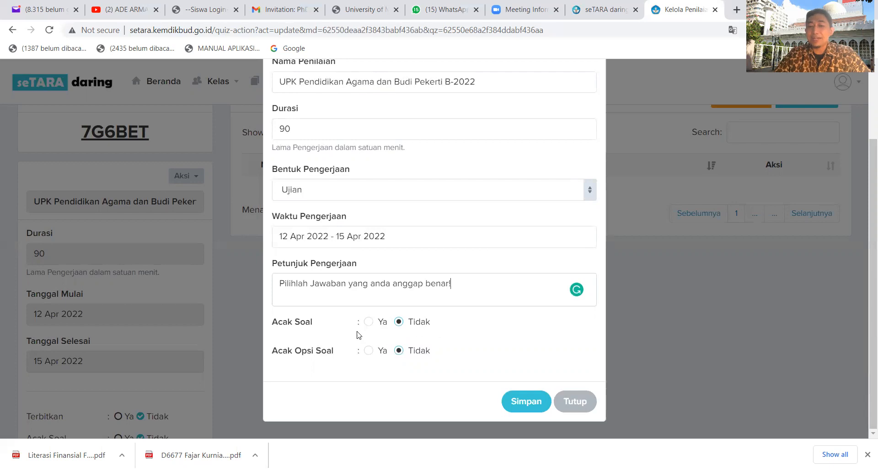
{"action": "left_click", "coordinate": [370, 322]}
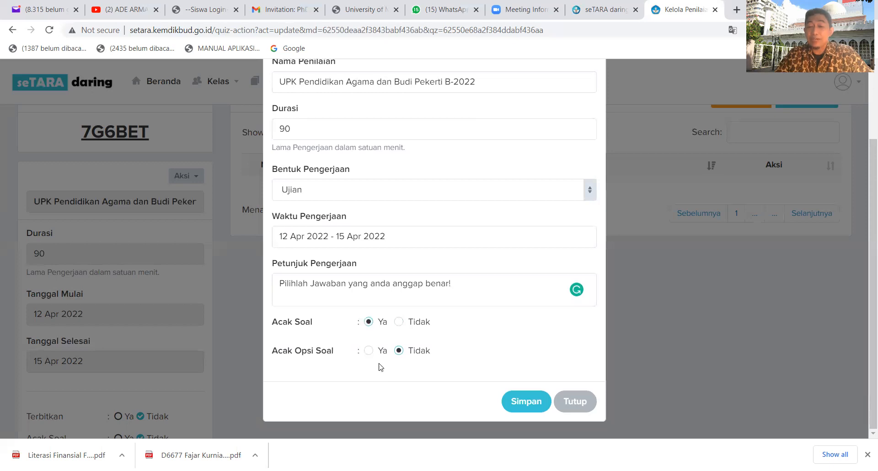
{"action": "left_click", "coordinate": [369, 351]}
{"action": "scroll", "coordinate": [394, 300], "scroll_direction": "up", "scroll_amount": 2}
{"action": "scroll", "coordinate": [397, 301], "scroll_direction": "down", "scroll_amount": 2}
{"action": "scroll", "coordinate": [400, 302], "scroll_direction": "up", "scroll_amount": 2}
{"action": "scroll", "coordinate": [400, 302], "scroll_direction": "down", "scroll_amount": 2}
{"action": "left_click", "coordinate": [538, 404]}
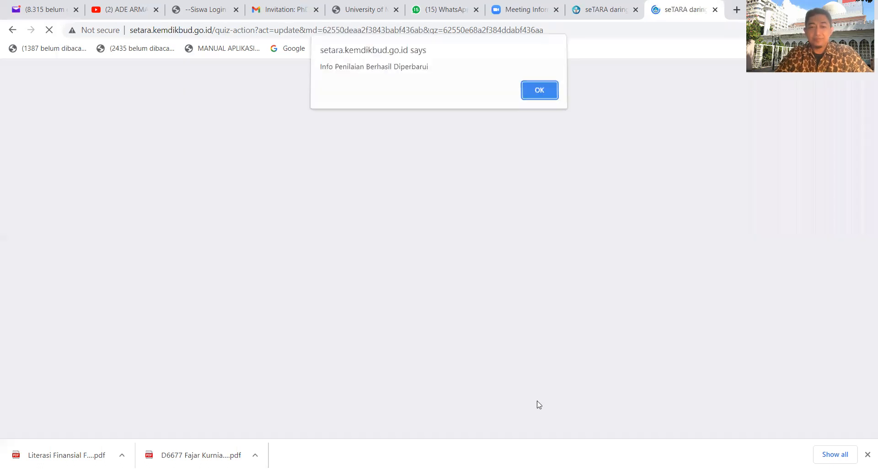
{"action": "left_click", "coordinate": [540, 95]}
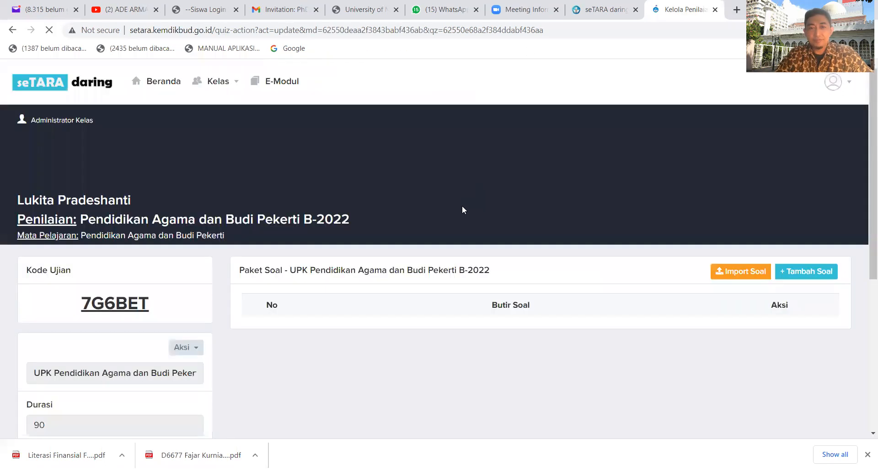
{"action": "scroll", "coordinate": [462, 207], "scroll_direction": "down", "scroll_amount": 3}
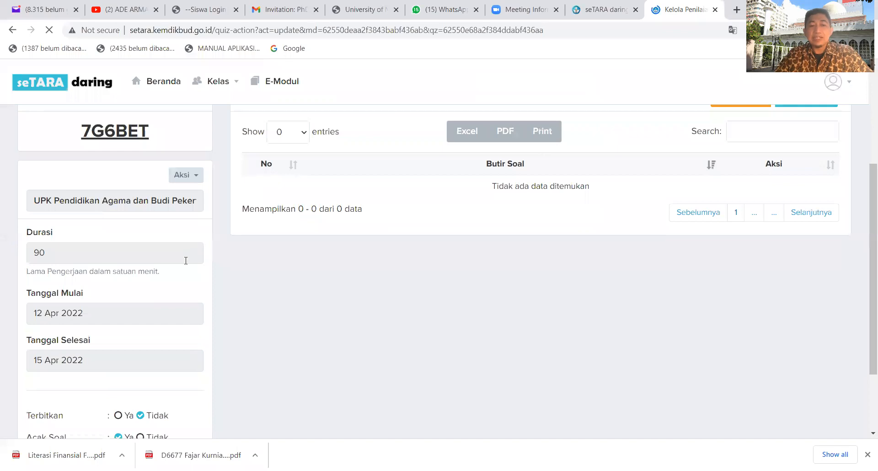
{"action": "scroll", "coordinate": [190, 260], "scroll_direction": "down", "scroll_amount": 3}
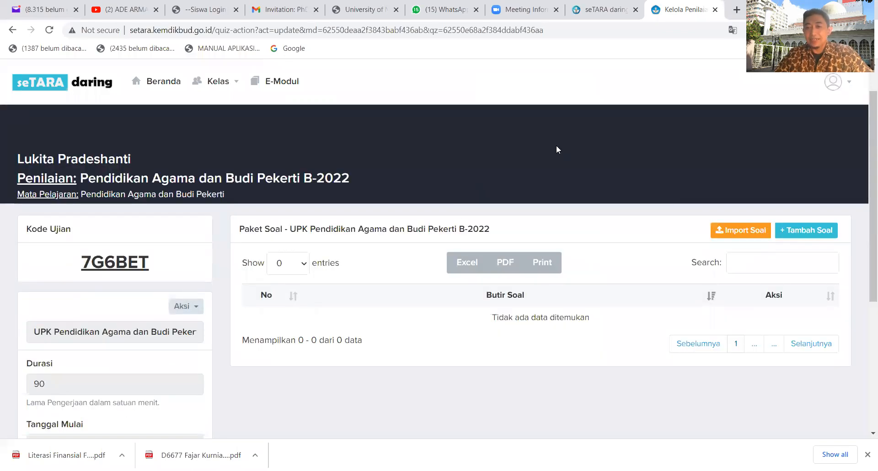
{"action": "scroll", "coordinate": [556, 147], "scroll_direction": "down", "scroll_amount": 1}
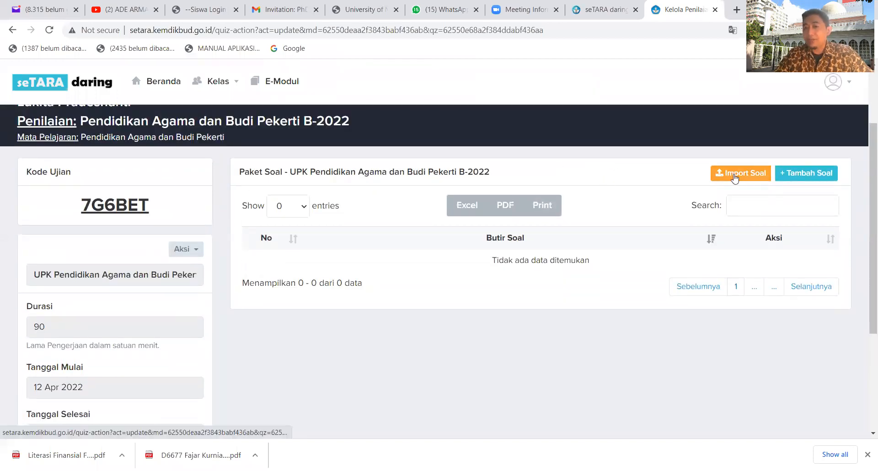
{"action": "left_click", "coordinate": [733, 175]}
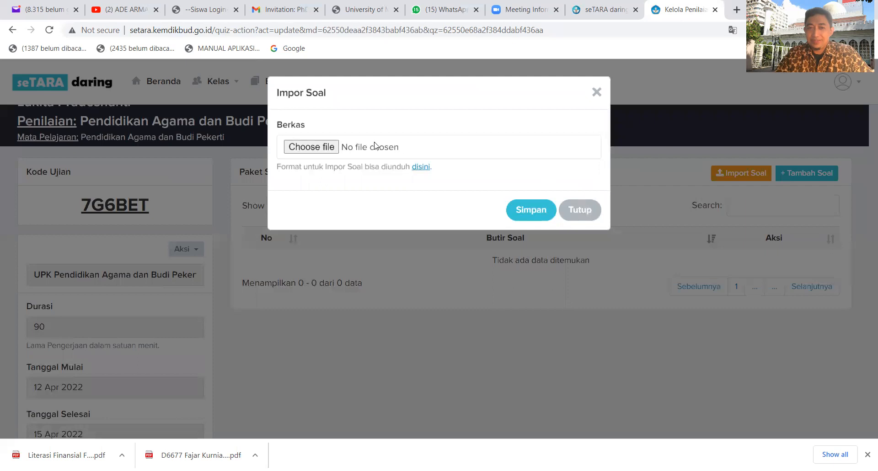
{"action": "left_click", "coordinate": [304, 147]}
{"action": "left_click", "coordinate": [287, 195]}
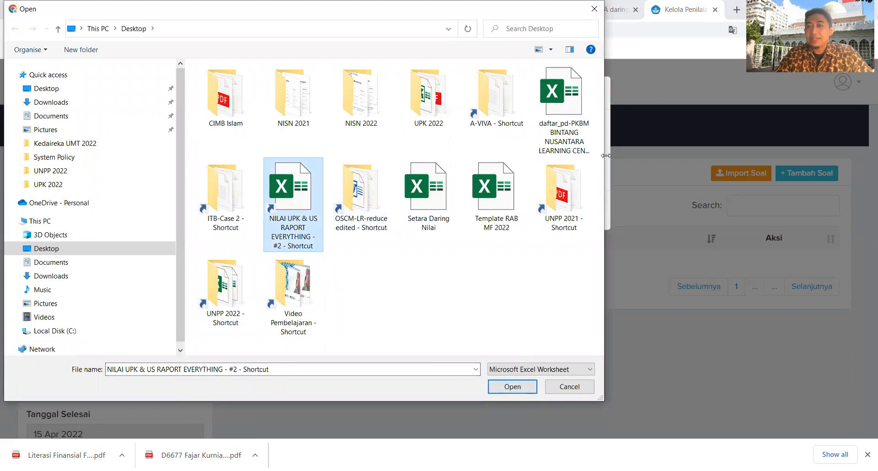
{"action": "left_click", "coordinate": [581, 387]}
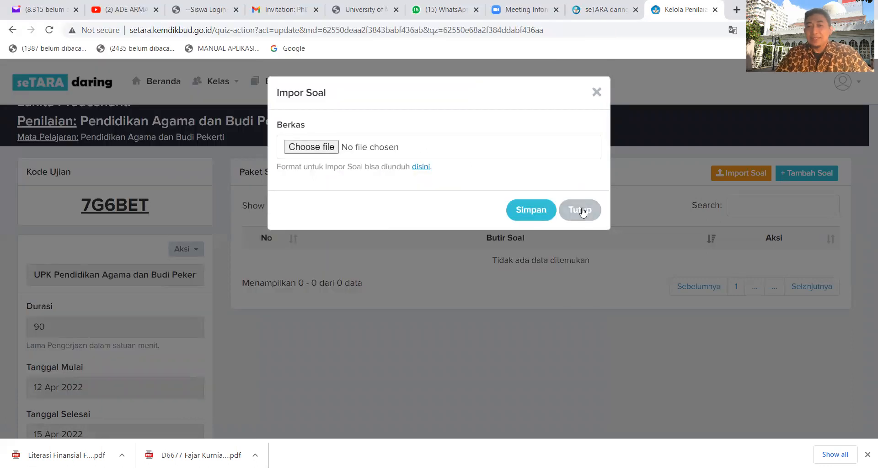
{"action": "left_click", "coordinate": [581, 210]}
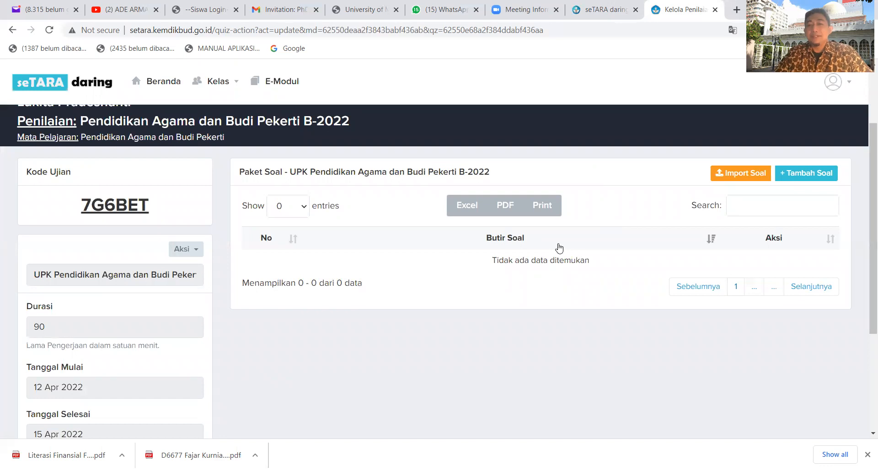
Start adding a question manually to the UPK assessment and bring up its question and answer editors.
{"action": "left_click", "coordinate": [817, 173]}
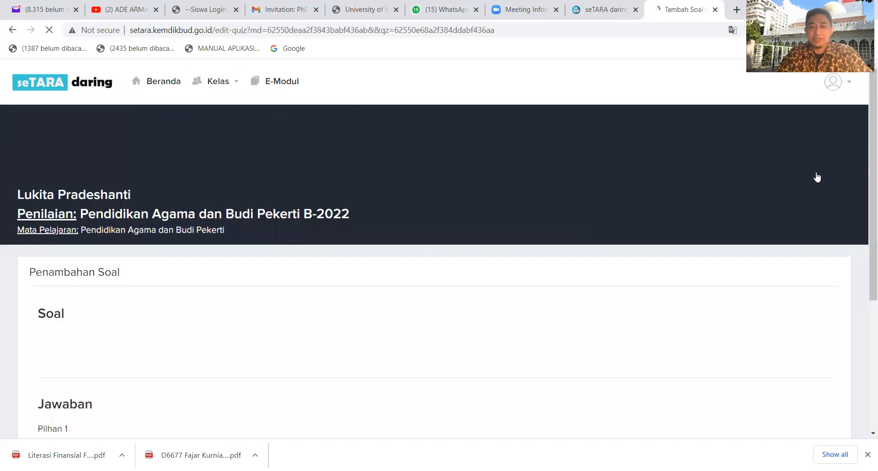
{"action": "scroll", "coordinate": [481, 227], "scroll_direction": "down", "scroll_amount": 10}
{"action": "scroll", "coordinate": [481, 225], "scroll_direction": "up", "scroll_amount": 10}
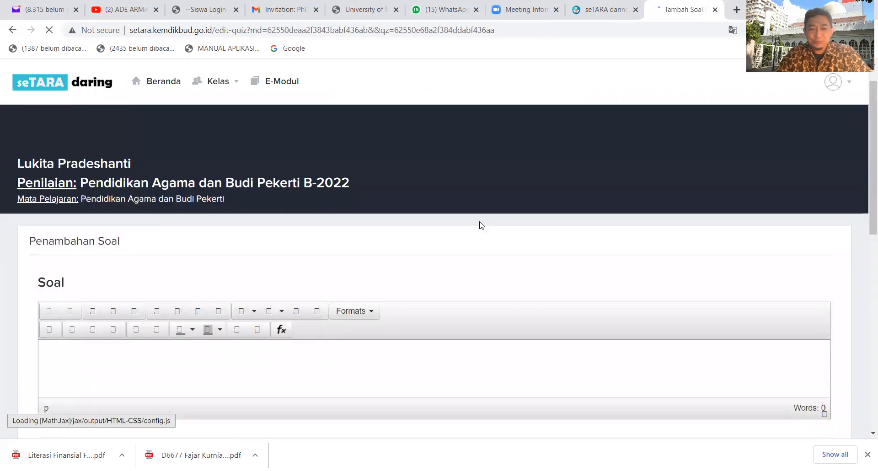
{"action": "scroll", "coordinate": [478, 225], "scroll_direction": "down", "scroll_amount": 3}
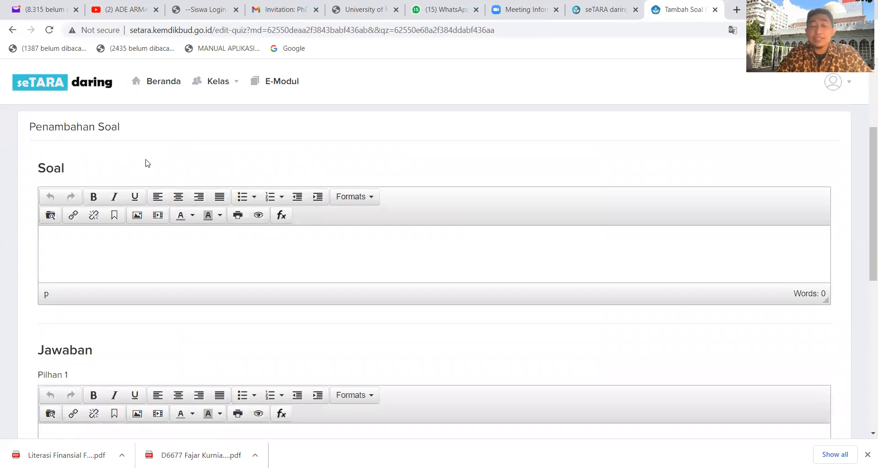
Add two more answer options to the new question, Pilihan 3 and Pilihan 4.
{"action": "scroll", "coordinate": [89, 178], "scroll_direction": "down", "scroll_amount": 3}
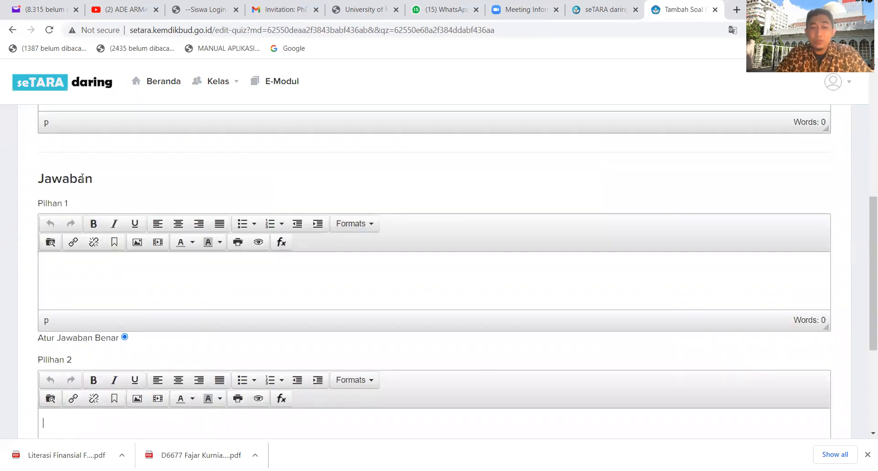
{"action": "scroll", "coordinate": [81, 206], "scroll_direction": "down", "scroll_amount": 2}
{"action": "scroll", "coordinate": [84, 146], "scroll_direction": "up", "scroll_amount": 1}
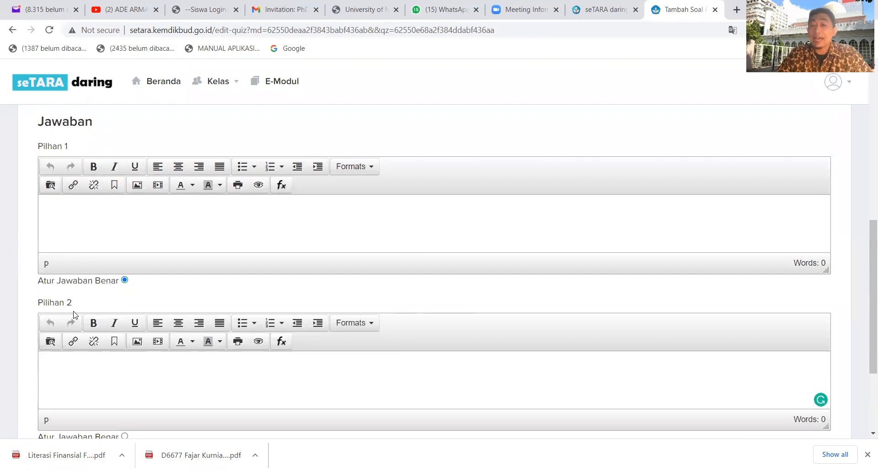
{"action": "scroll", "coordinate": [74, 315], "scroll_direction": "down", "scroll_amount": 3}
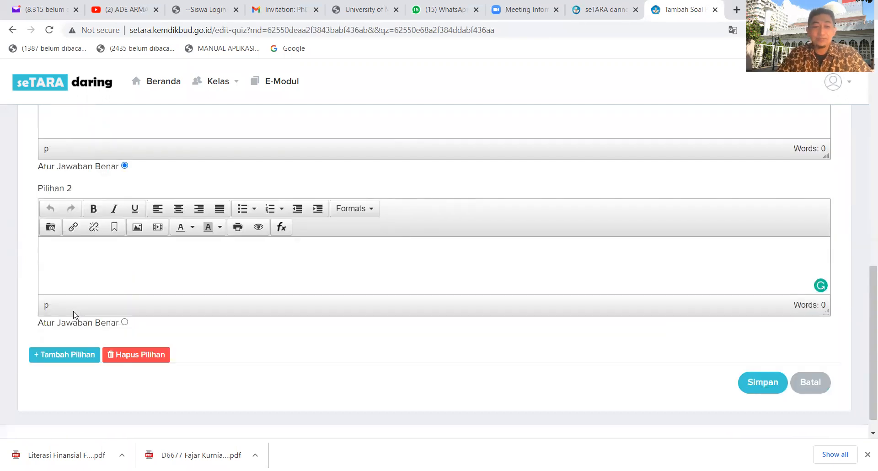
{"action": "left_click", "coordinate": [66, 357]}
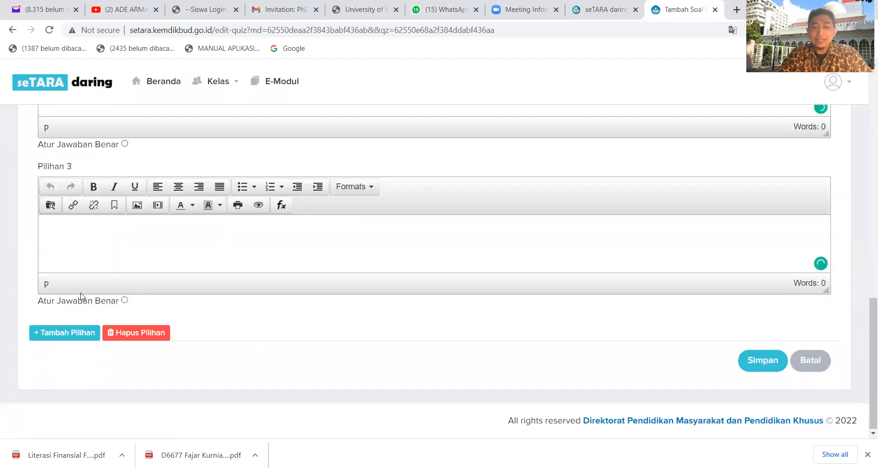
{"action": "left_click", "coordinate": [82, 334]}
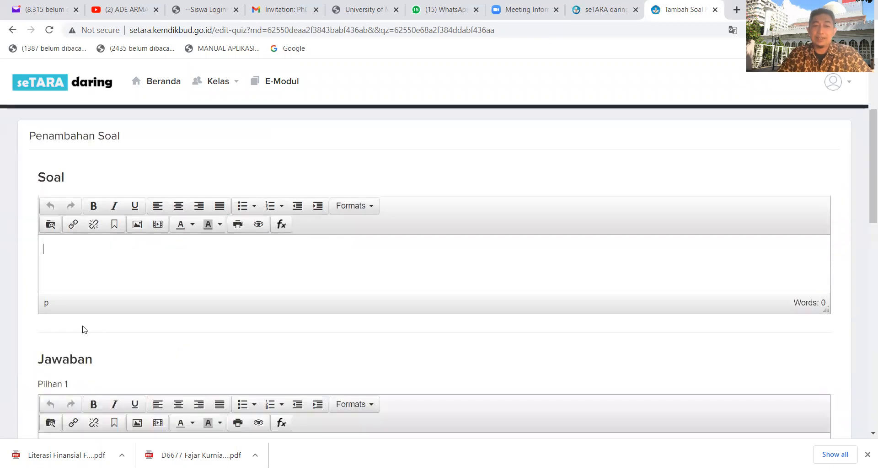
{"action": "scroll", "coordinate": [85, 314], "scroll_direction": "up", "scroll_amount": 9}
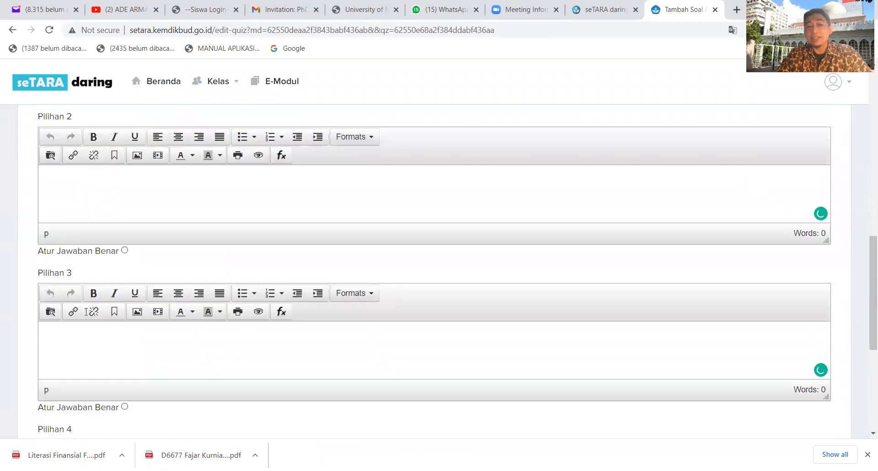
{"action": "scroll", "coordinate": [85, 315], "scroll_direction": "up", "scroll_amount": 5}
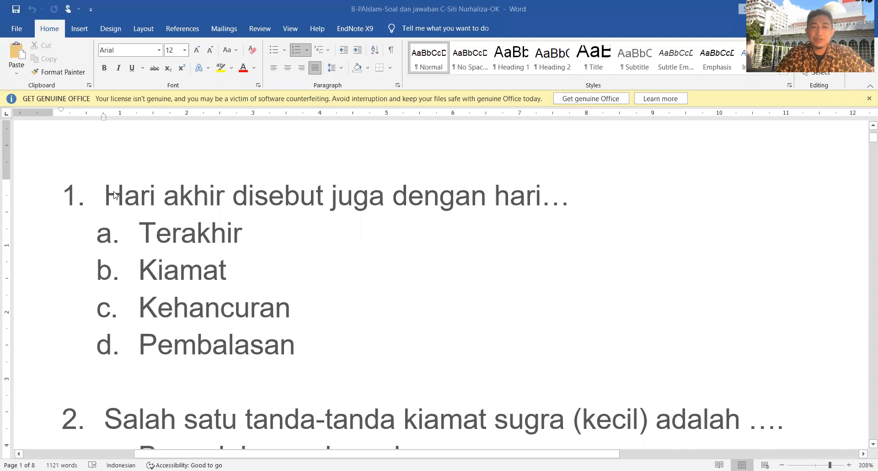
Switch to the Word question document and copy the text of question 1, "Hari akhir disebut juga dengan hari…".
{"action": "left_click", "coordinate": [110, 196]}
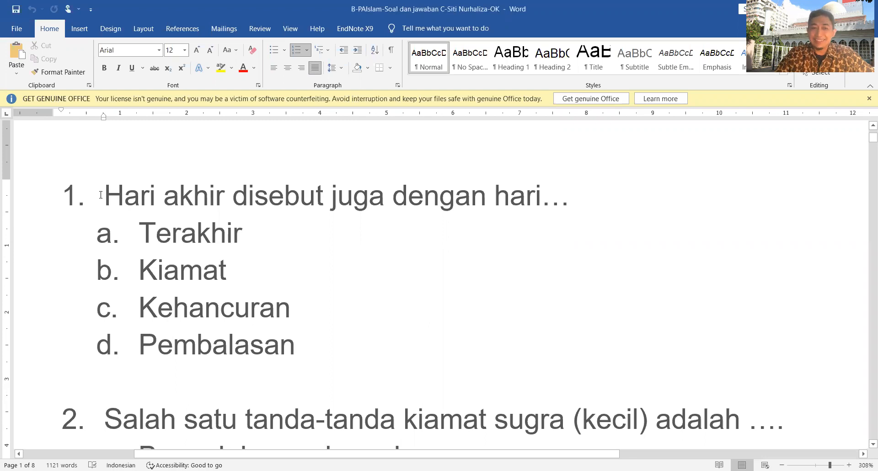
{"action": "left_click_drag", "start_coordinate": [156, 195], "coordinate": [601, 197]}
{"action": "key", "text": "ctrl+c"}
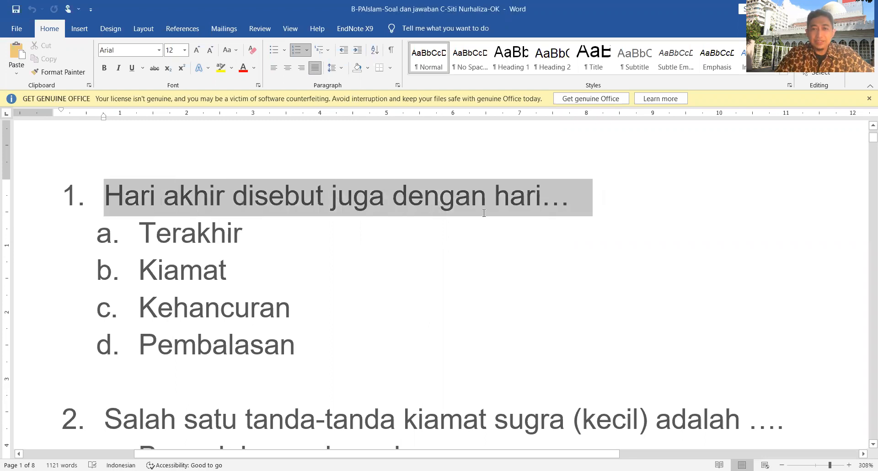
{"action": "right_click", "coordinate": [454, 208]}
{"action": "left_click", "coordinate": [604, 21]}
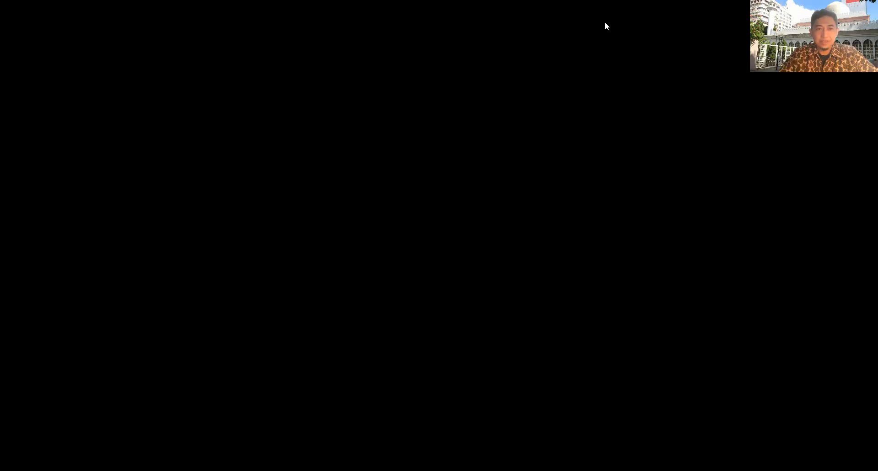
Return to the seTARA question form, paste "Hari akhir disebut juga dengan hari…" into Soal and remove its list numbering.
{"action": "scroll", "coordinate": [471, 257], "scroll_direction": "up", "scroll_amount": 5}
{"action": "scroll", "coordinate": [471, 256], "scroll_direction": "down", "scroll_amount": 3}
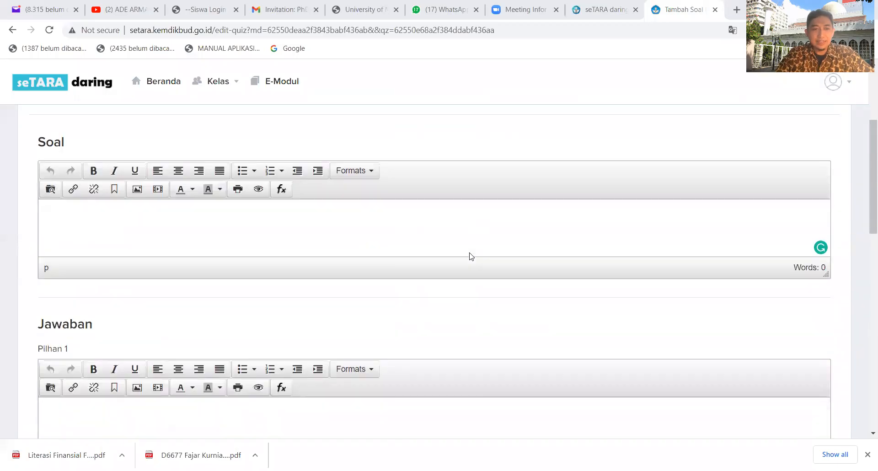
{"action": "scroll", "coordinate": [471, 257], "scroll_direction": "up", "scroll_amount": 1}
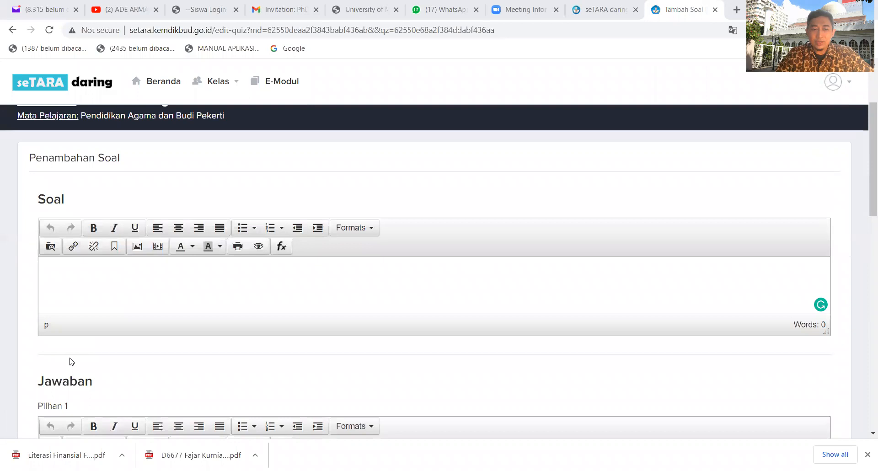
{"action": "left_click", "coordinate": [62, 269]}
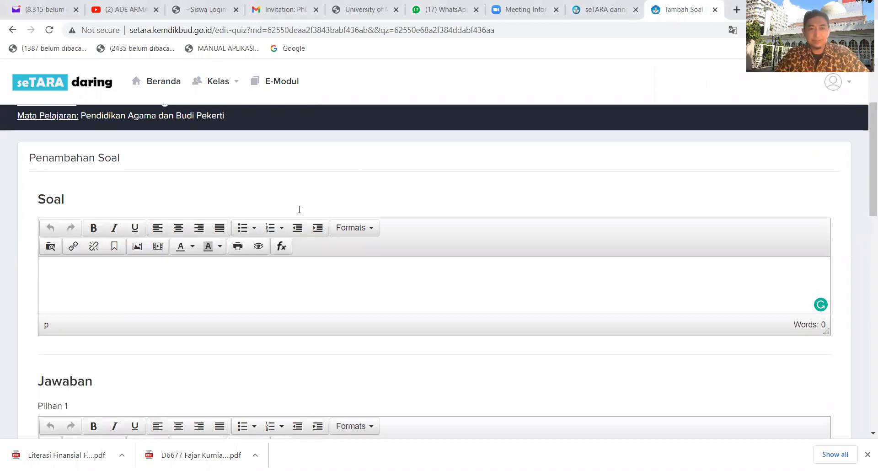
{"action": "key", "text": "ctrl+v"}
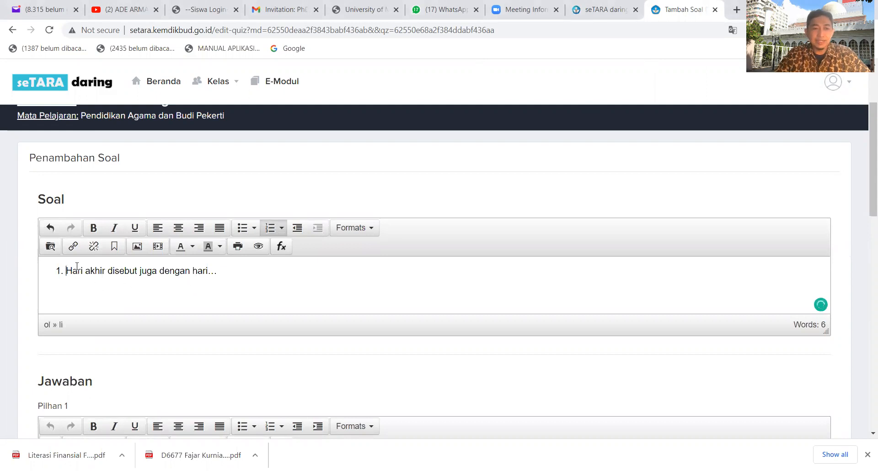
{"action": "key", "text": "BackSpace"}
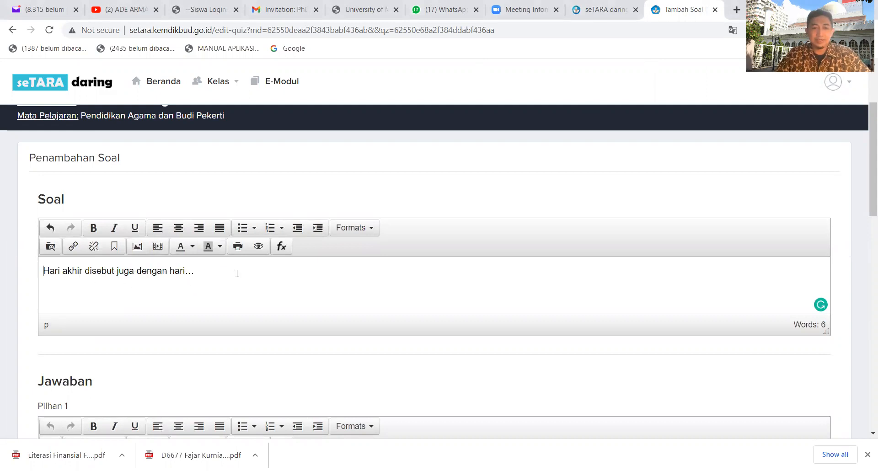
Copy answer a, "Terakhir", from the Word document into Pilihan 1 and remove its list numbering.
{"action": "scroll", "coordinate": [243, 260], "scroll_direction": "down", "scroll_amount": 1}
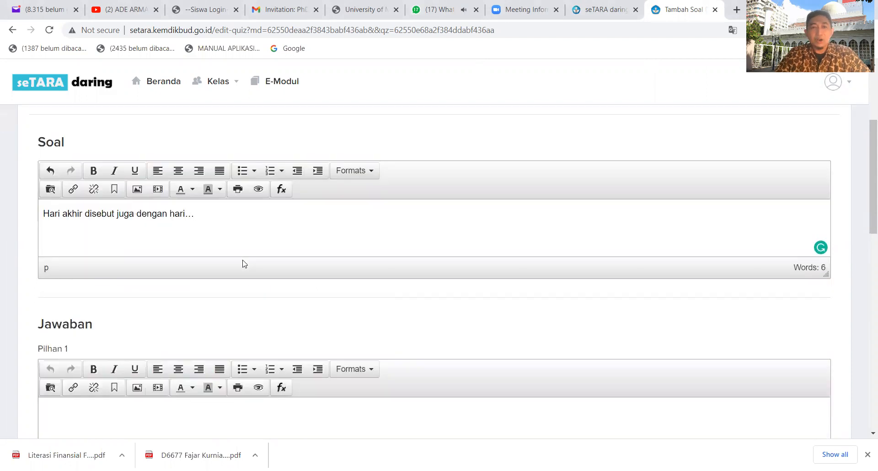
{"action": "scroll", "coordinate": [238, 265], "scroll_direction": "down", "scroll_amount": 1}
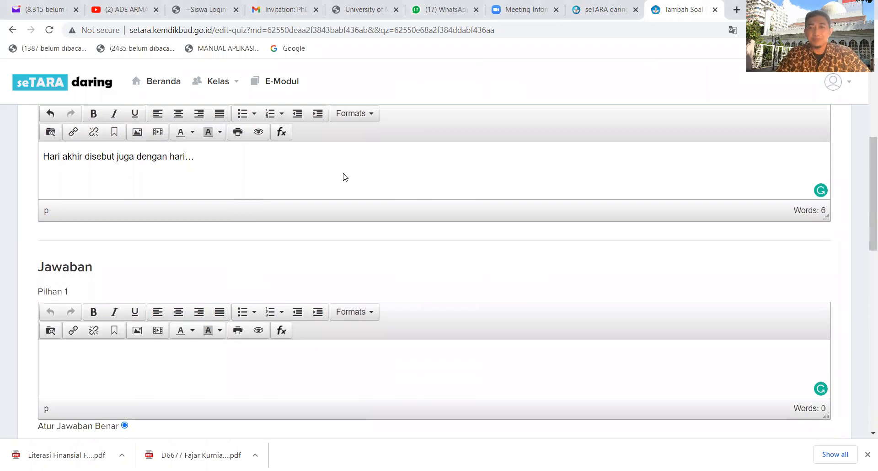
{"action": "left_click", "coordinate": [91, 364]}
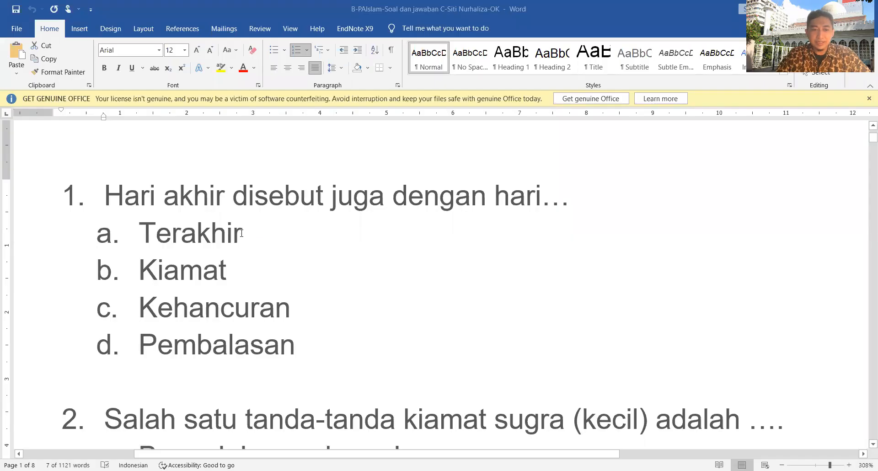
{"action": "left_click", "coordinate": [144, 229]}
{"action": "left_click_drag", "start_coordinate": [150, 227], "coordinate": [251, 236]}
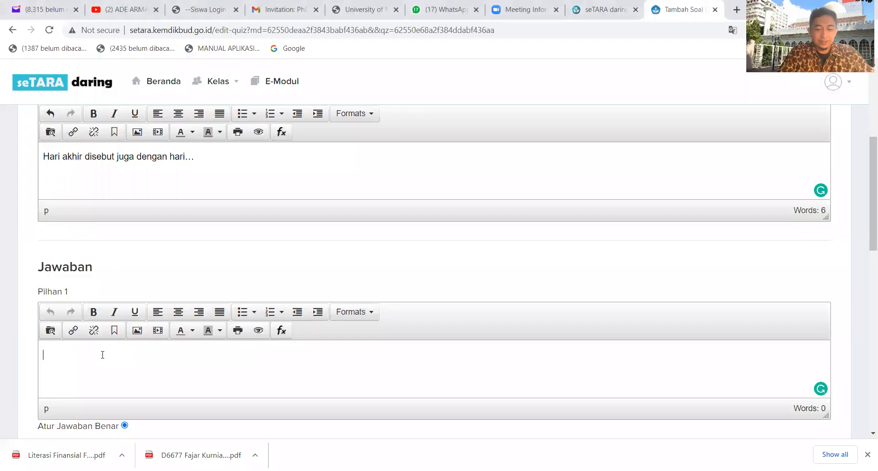
{"action": "type", "text": "Terakhir"}
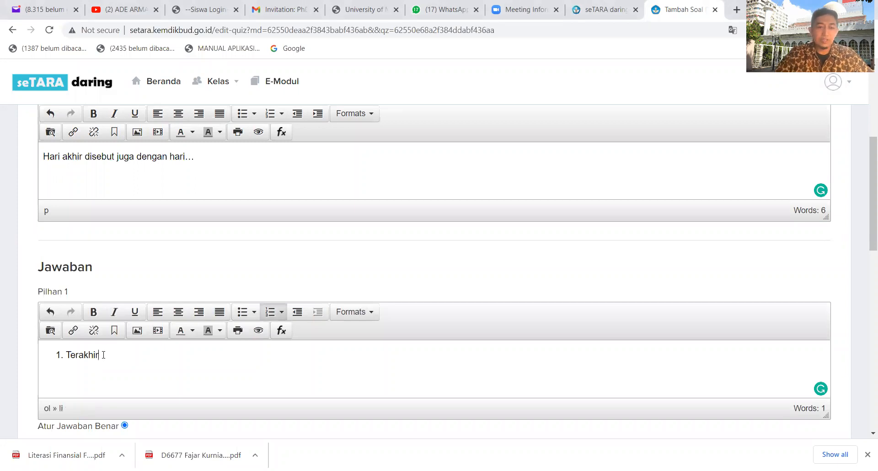
{"action": "key", "text": "Home"}
{"action": "key", "text": "BackSpace"}
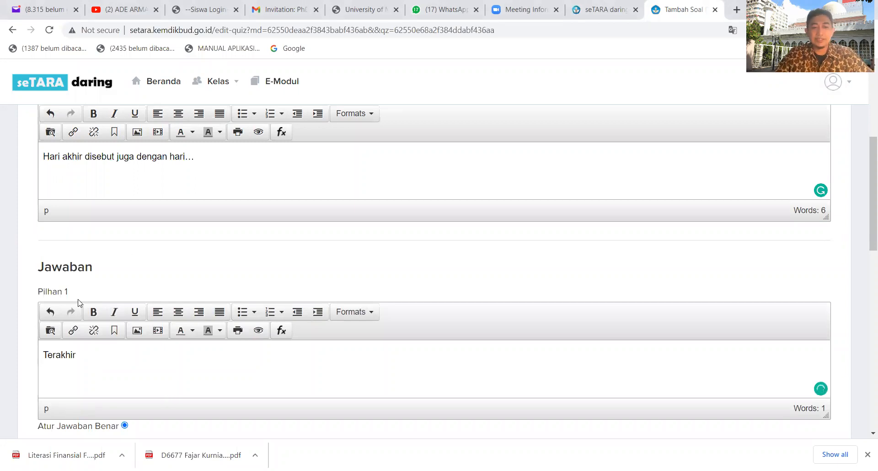
Fill in the remaining answers: "Kiamat" in Pilihan 2, "Kehancuran" in Pilihan 3 and "Pembalasan" in Pilihan 4.
{"action": "scroll", "coordinate": [79, 302], "scroll_direction": "down", "scroll_amount": 4}
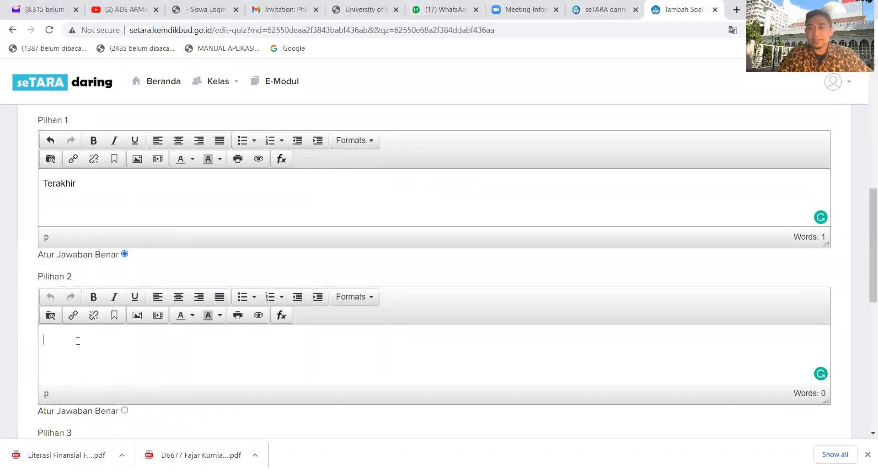
{"action": "scroll", "coordinate": [77, 341], "scroll_direction": "down", "scroll_amount": 3}
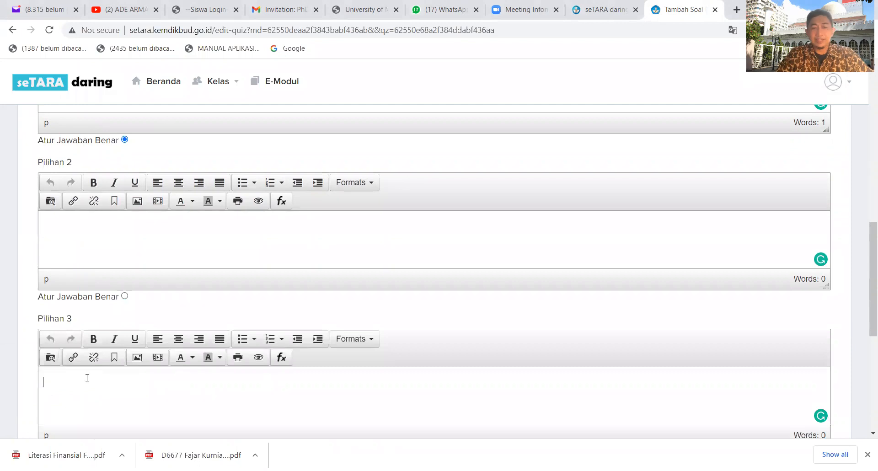
{"action": "left_click", "coordinate": [84, 396]}
{"action": "scroll", "coordinate": [85, 394], "scroll_direction": "down", "scroll_amount": 4}
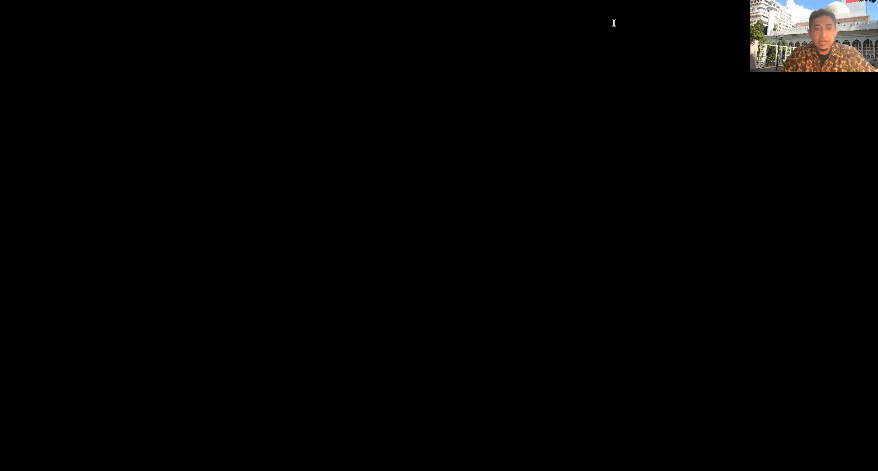
Check the question text, the four answer options and which option is set as the correct answer.
{"action": "scroll", "coordinate": [437, 270], "scroll_direction": "up", "scroll_amount": 3}
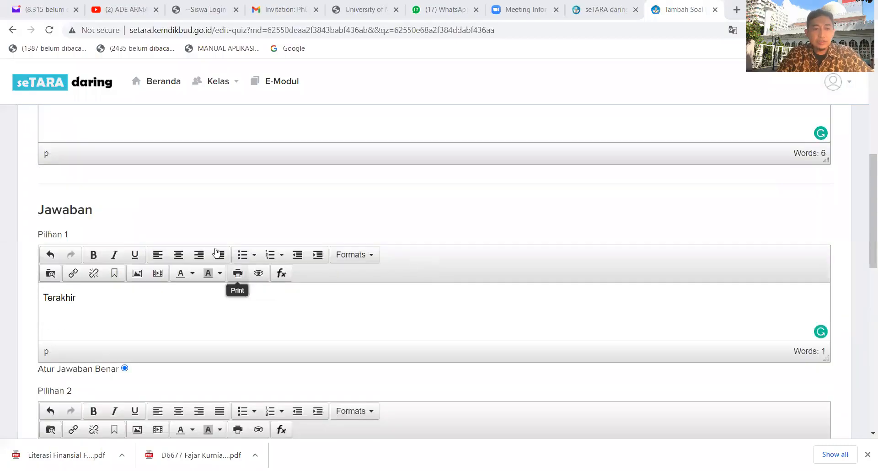
{"action": "scroll", "coordinate": [153, 201], "scroll_direction": "up", "scroll_amount": 3}
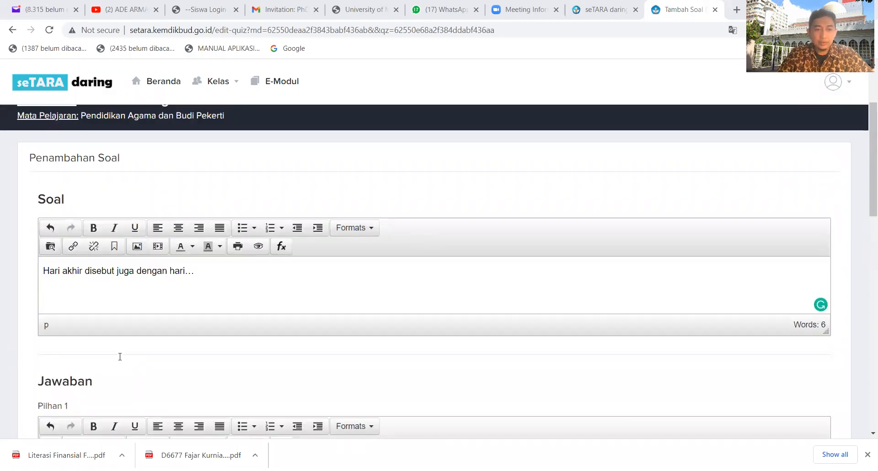
{"action": "scroll", "coordinate": [120, 355], "scroll_direction": "down", "scroll_amount": 5}
{"action": "scroll", "coordinate": [106, 352], "scroll_direction": "down", "scroll_amount": 3}
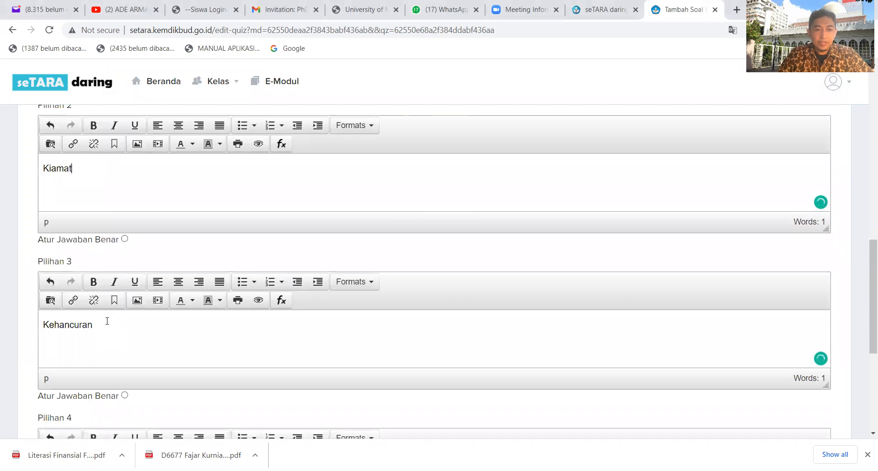
{"action": "scroll", "coordinate": [107, 321], "scroll_direction": "down", "scroll_amount": 3}
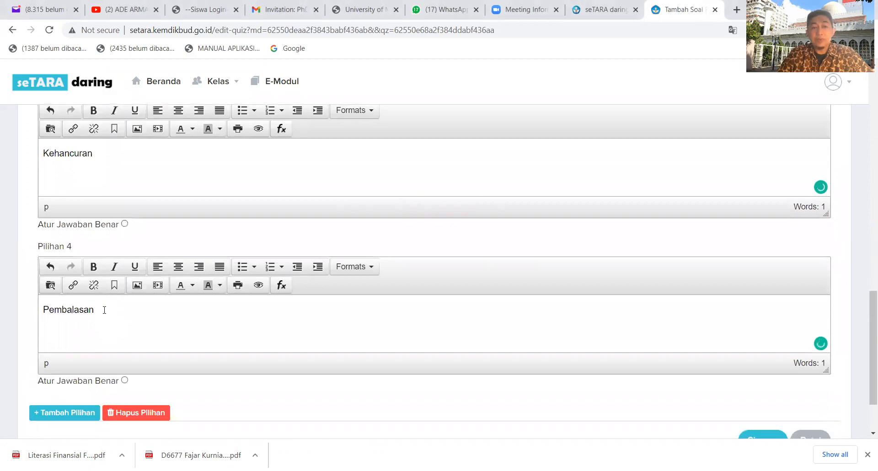
{"action": "scroll", "coordinate": [104, 311], "scroll_direction": "up", "scroll_amount": 3}
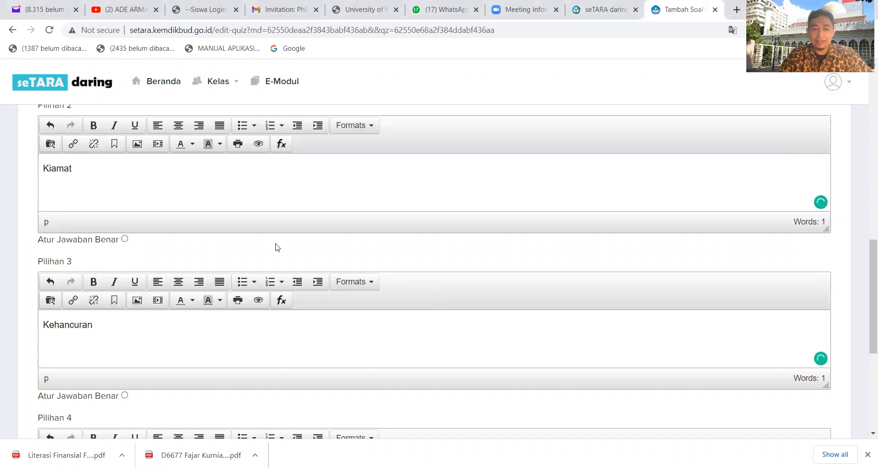
{"action": "scroll", "coordinate": [277, 248], "scroll_direction": "up", "scroll_amount": 4}
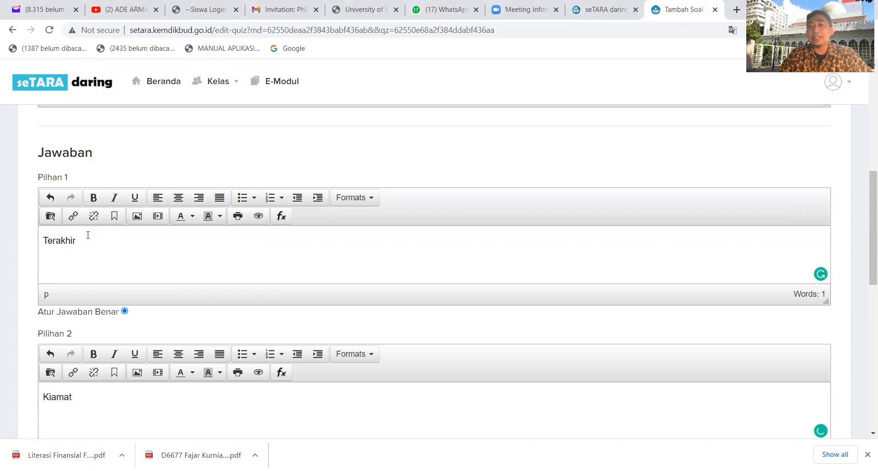
{"action": "scroll", "coordinate": [88, 238], "scroll_direction": "down", "scroll_amount": 2}
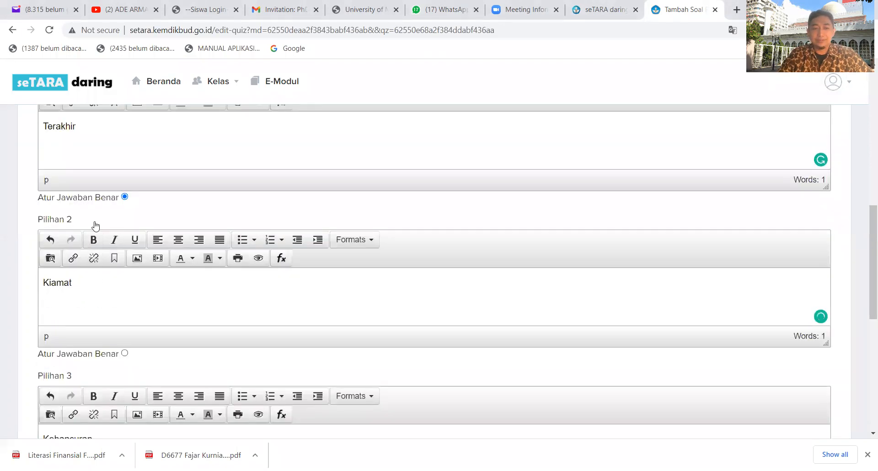
{"action": "scroll", "coordinate": [94, 226], "scroll_direction": "up", "scroll_amount": 4}
{"action": "scroll", "coordinate": [95, 226], "scroll_direction": "up", "scroll_amount": 3}
{"action": "scroll", "coordinate": [92, 227], "scroll_direction": "down", "scroll_amount": 6}
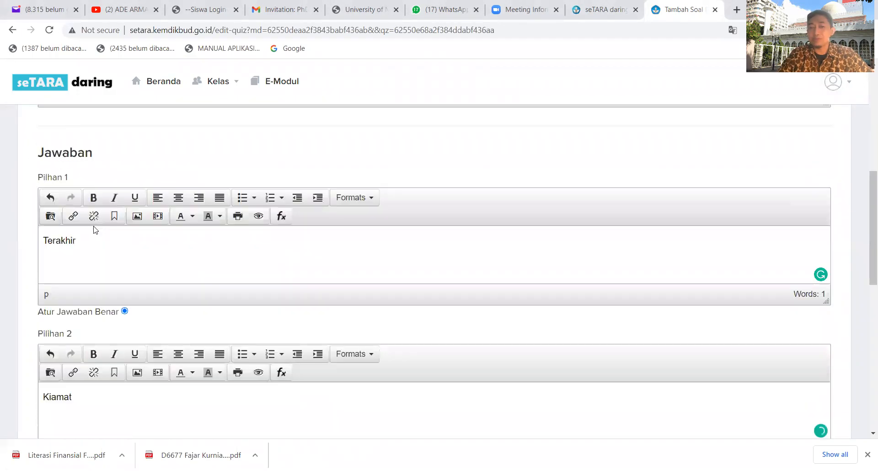
Set Pilihan 2, "Kiamat", as the correct answer and save the question.
{"action": "scroll", "coordinate": [94, 233], "scroll_direction": "down", "scroll_amount": 1}
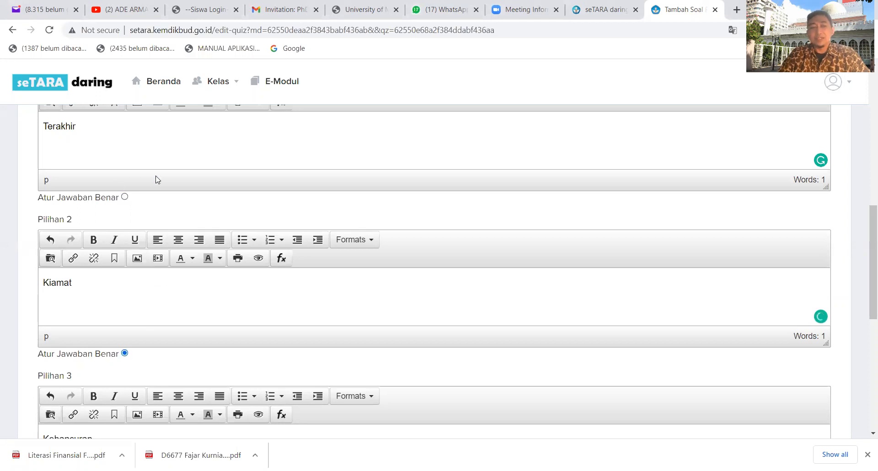
{"action": "scroll", "coordinate": [155, 180], "scroll_direction": "down", "scroll_amount": 8}
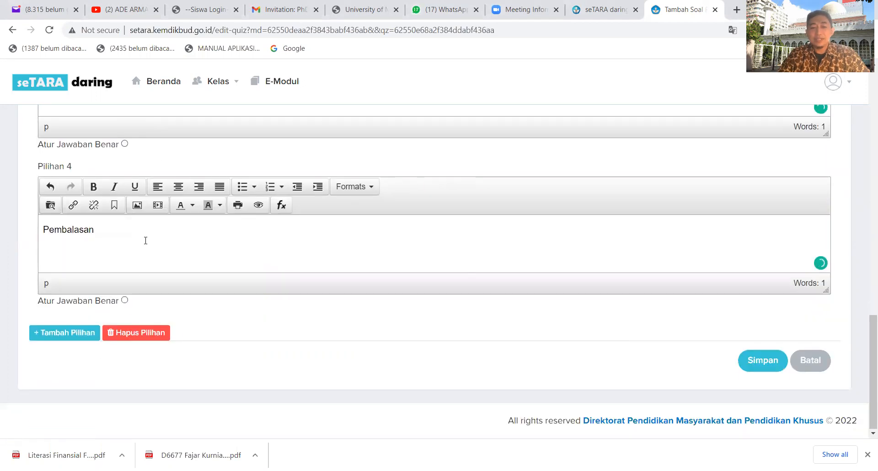
{"action": "scroll", "coordinate": [549, 260], "scroll_direction": "up", "scroll_amount": 2}
{"action": "scroll", "coordinate": [574, 284], "scroll_direction": "down", "scroll_amount": 2}
{"action": "left_click", "coordinate": [772, 359]}
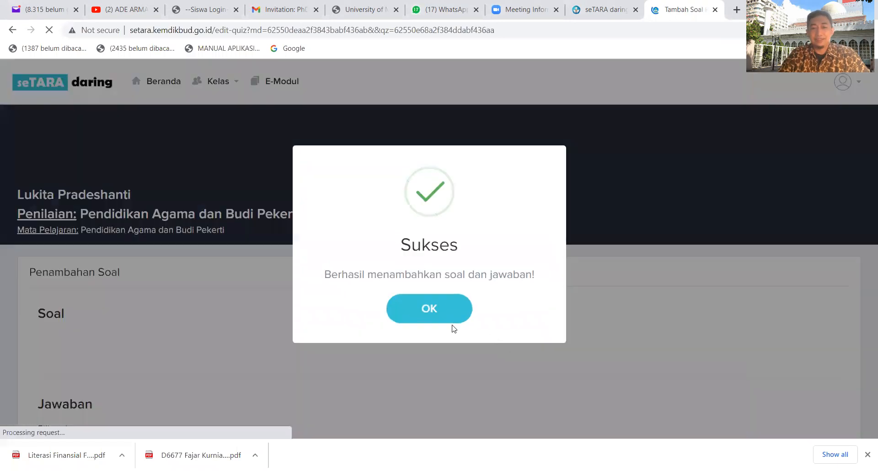
Confirm saving the question and review it in the question list of the Pendidikan Agama assessment.
{"action": "left_click", "coordinate": [440, 308]}
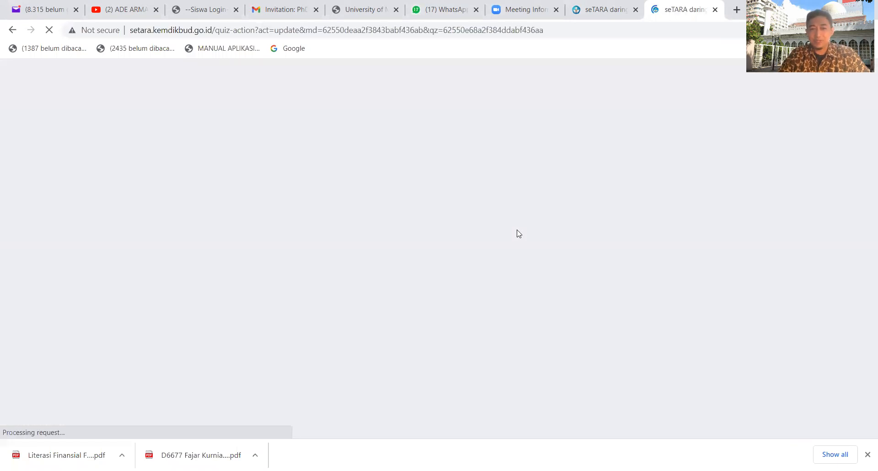
{"action": "scroll", "coordinate": [501, 241], "scroll_direction": "down", "scroll_amount": 2}
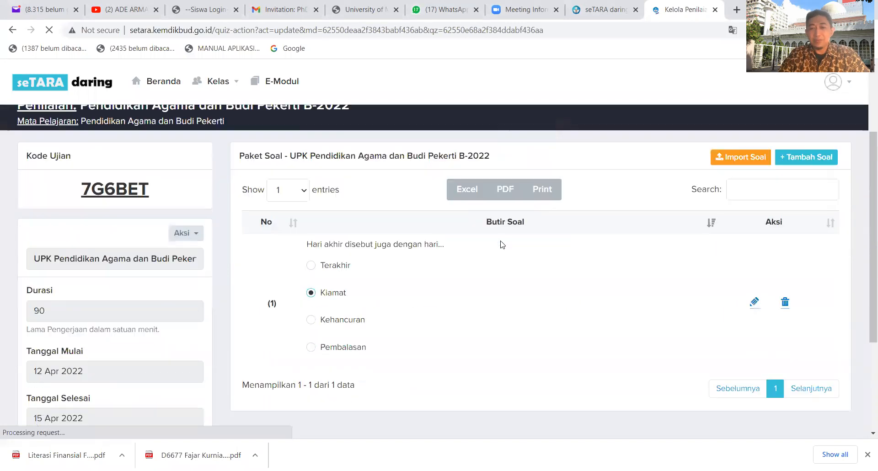
{"action": "scroll", "coordinate": [498, 245], "scroll_direction": "up", "scroll_amount": 3}
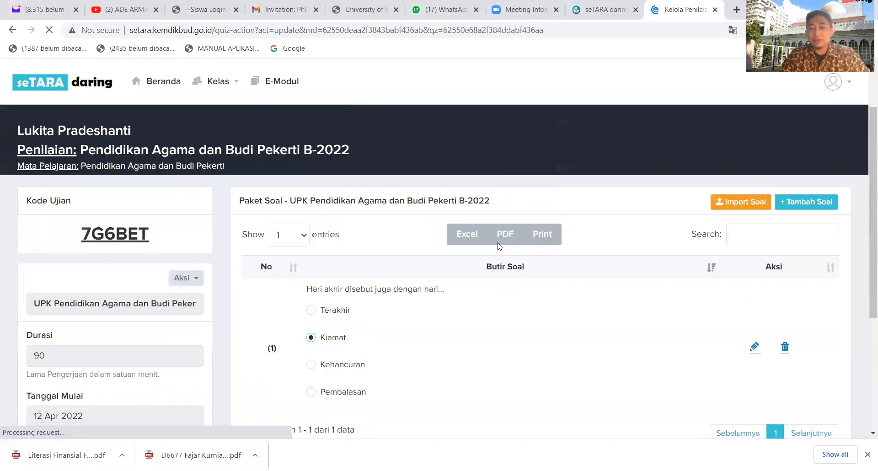
Start another blank question and add answer fields up to Pilihan 4.
{"action": "left_click", "coordinate": [818, 274]}
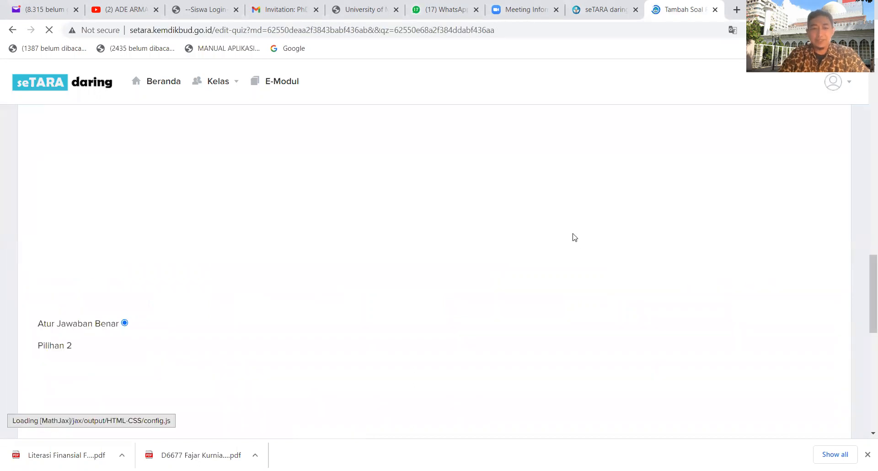
{"action": "scroll", "coordinate": [572, 236], "scroll_direction": "up", "scroll_amount": 10}
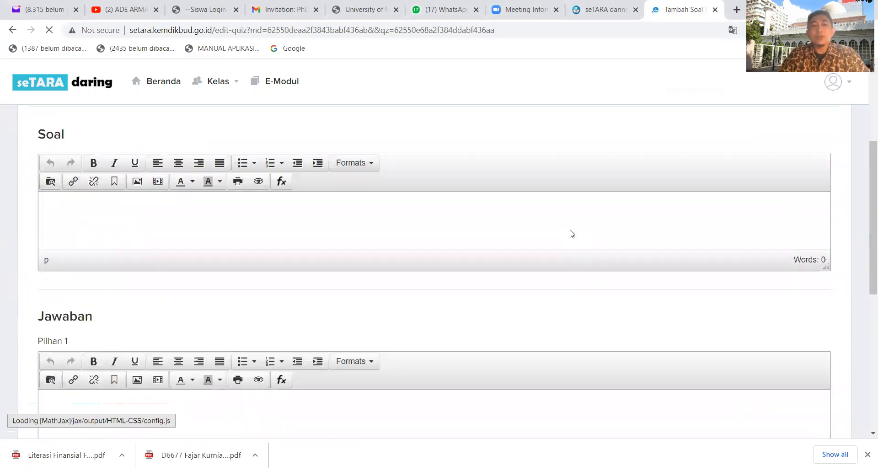
{"action": "left_click", "coordinate": [131, 362]}
{"action": "scroll", "coordinate": [128, 356], "scroll_direction": "down", "scroll_amount": 3}
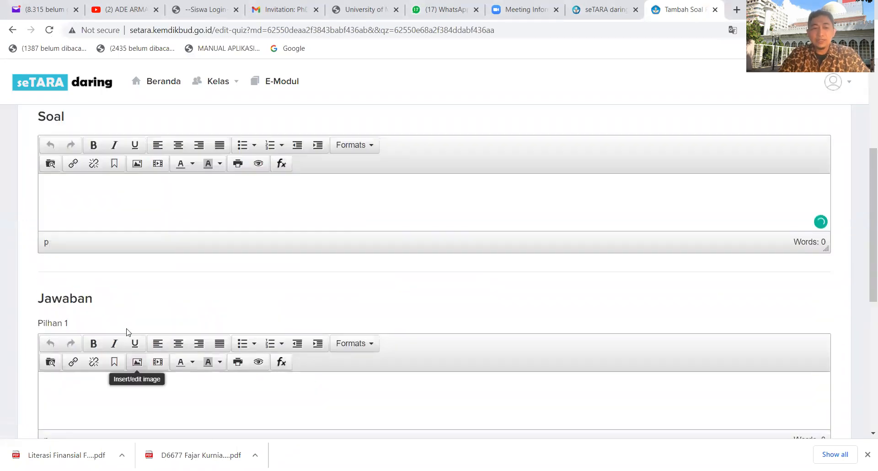
{"action": "left_click", "coordinate": [111, 388]}
{"action": "scroll", "coordinate": [113, 379], "scroll_direction": "down", "scroll_amount": 3}
{"action": "scroll", "coordinate": [107, 372], "scroll_direction": "down", "scroll_amount": 2}
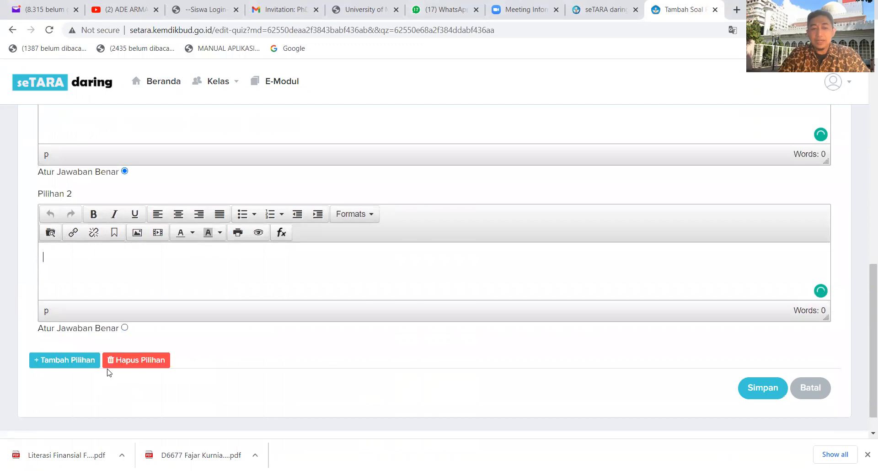
{"action": "scroll", "coordinate": [94, 364], "scroll_direction": "up", "scroll_amount": 1}
{"action": "left_click", "coordinate": [96, 359]}
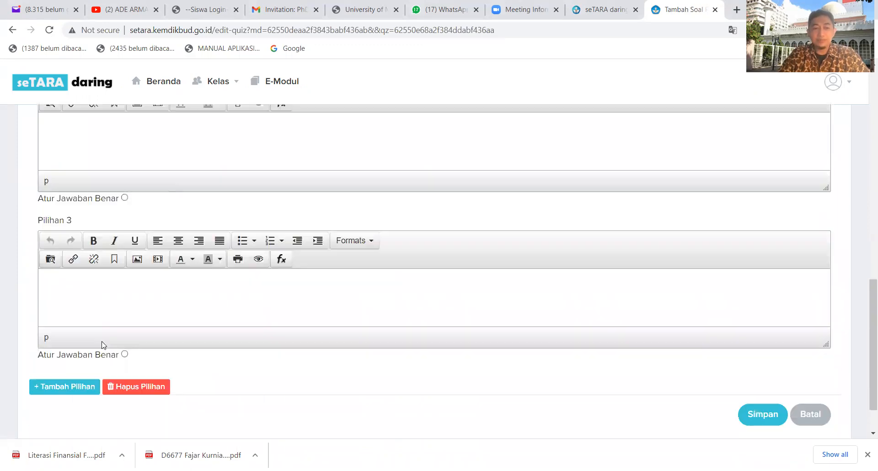
{"action": "scroll", "coordinate": [103, 344], "scroll_direction": "up", "scroll_amount": 5}
{"action": "scroll", "coordinate": [94, 340], "scroll_direction": "down", "scroll_amount": 6}
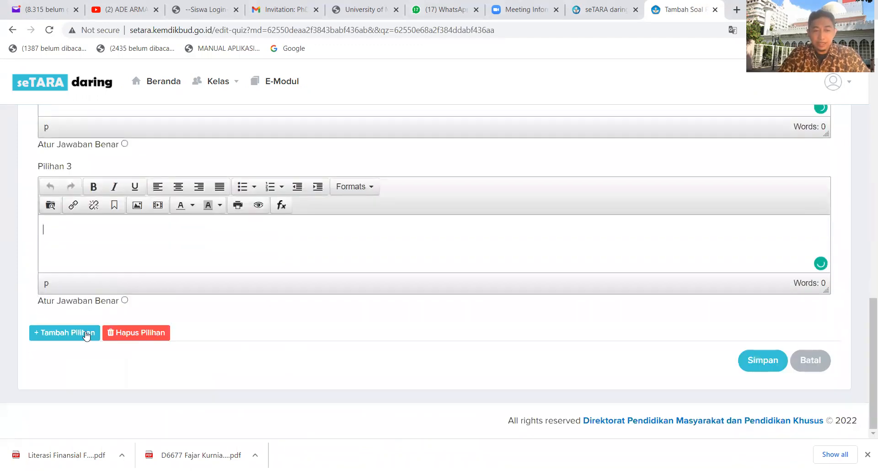
Mark Pilihan 3 as the correct answer in the blank question form and cancel the question.
{"action": "scroll", "coordinate": [93, 330], "scroll_direction": "up", "scroll_amount": 6}
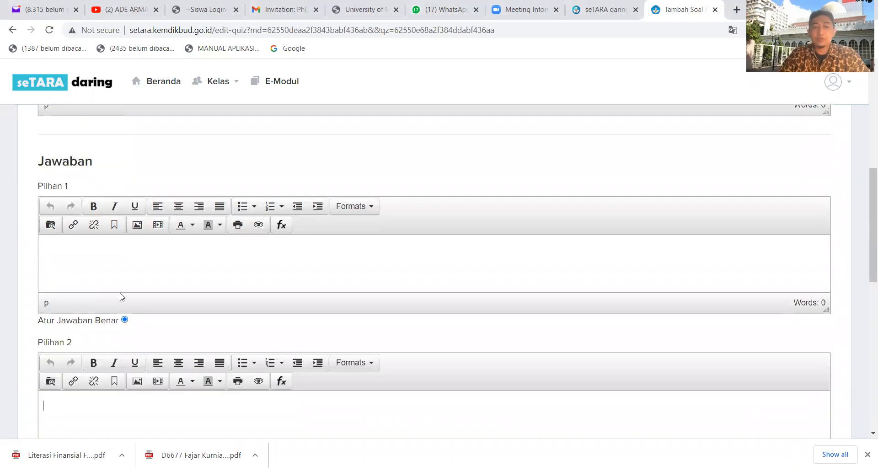
{"action": "scroll", "coordinate": [124, 296], "scroll_direction": "down", "scroll_amount": 6}
{"action": "scroll", "coordinate": [123, 292], "scroll_direction": "up", "scroll_amount": 3}
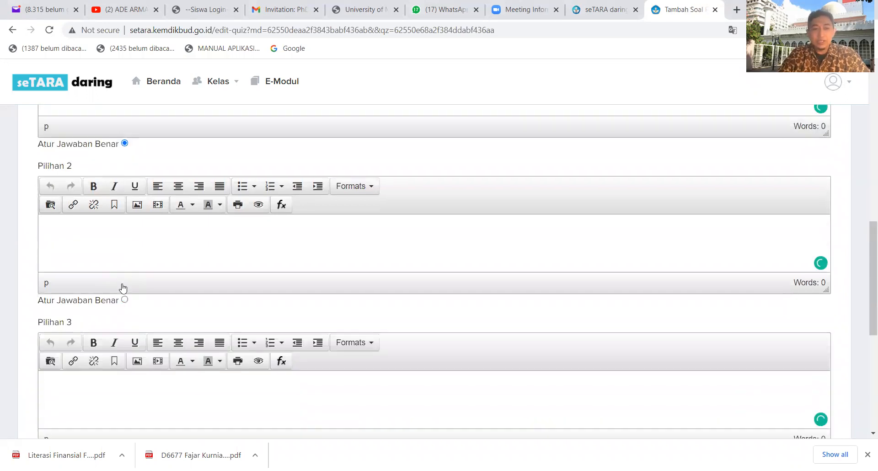
{"action": "scroll", "coordinate": [122, 289], "scroll_direction": "up", "scroll_amount": 2}
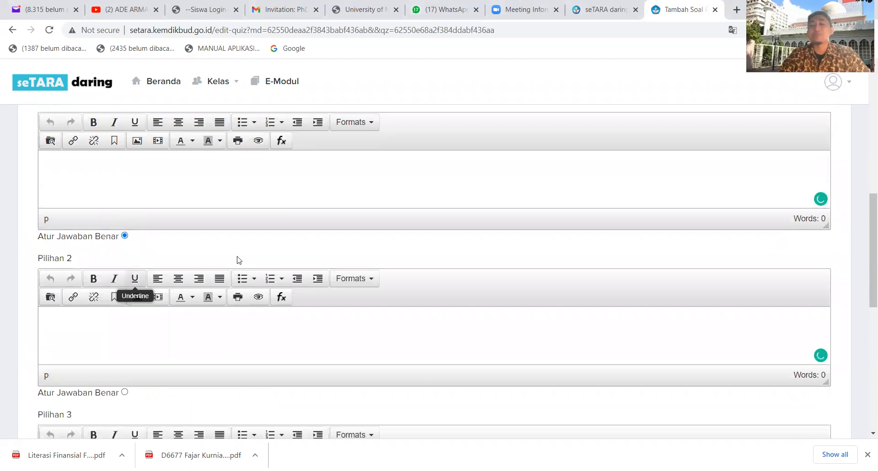
{"action": "scroll", "coordinate": [170, 230], "scroll_direction": "up", "scroll_amount": 1}
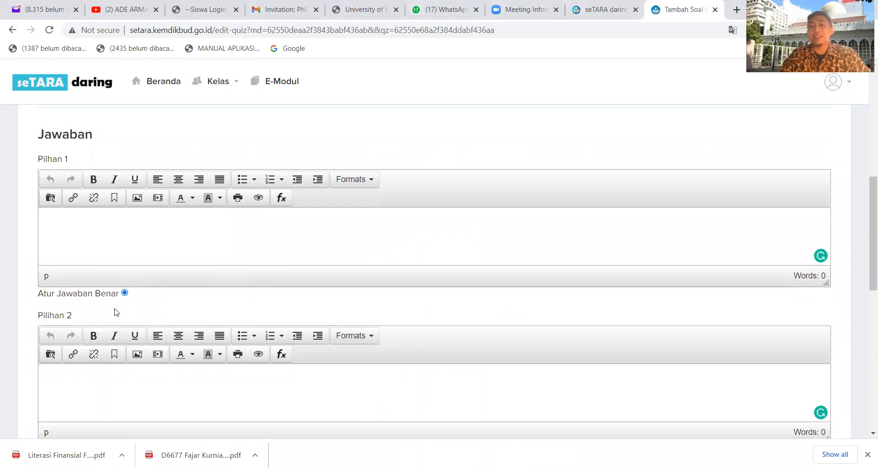
{"action": "scroll", "coordinate": [115, 295], "scroll_direction": "down", "scroll_amount": 2}
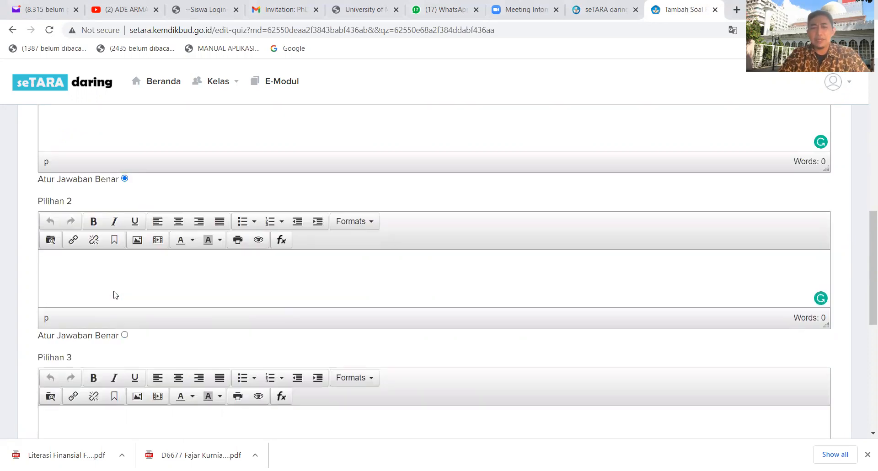
{"action": "scroll", "coordinate": [114, 298], "scroll_direction": "down", "scroll_amount": 4}
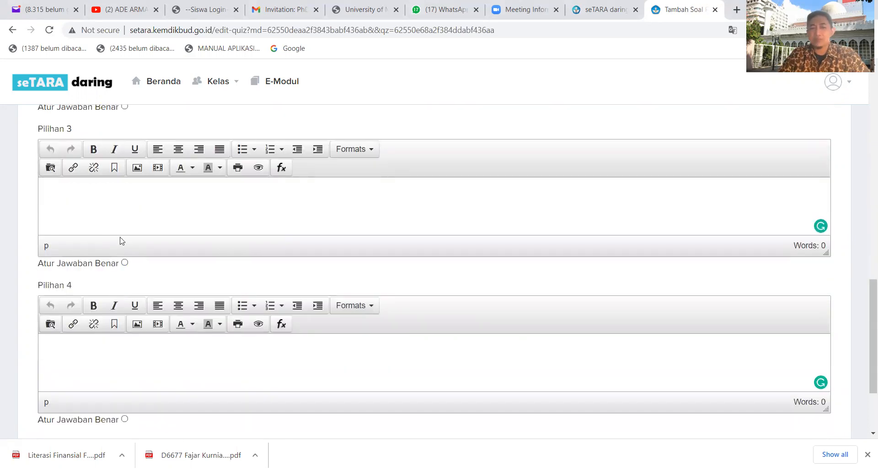
{"action": "left_click", "coordinate": [124, 263]}
{"action": "scroll", "coordinate": [542, 212], "scroll_direction": "down", "scroll_amount": 1}
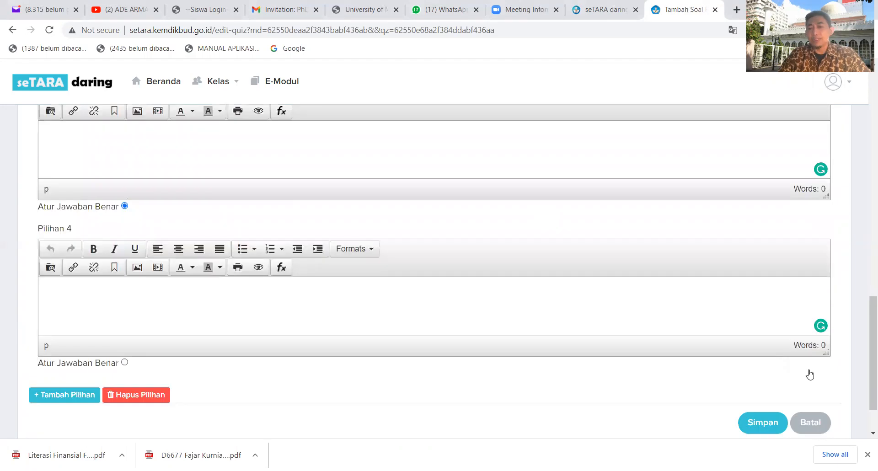
{"action": "scroll", "coordinate": [779, 362], "scroll_direction": "down", "scroll_amount": 1}
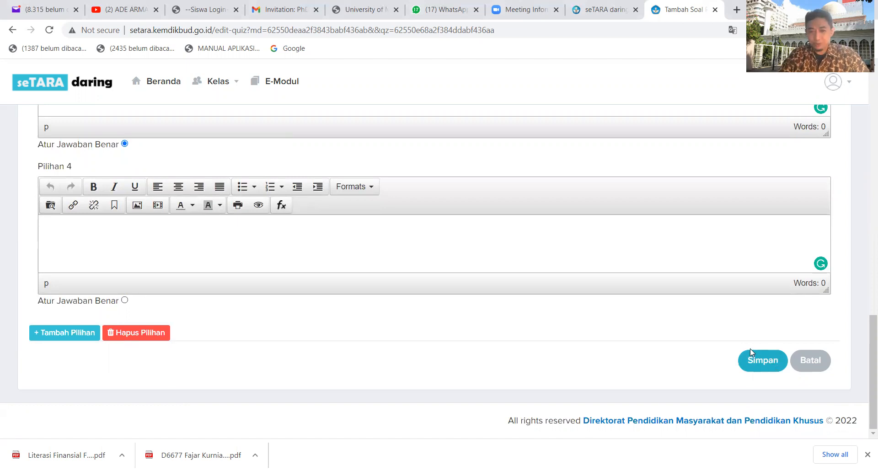
{"action": "left_click", "coordinate": [821, 363]}
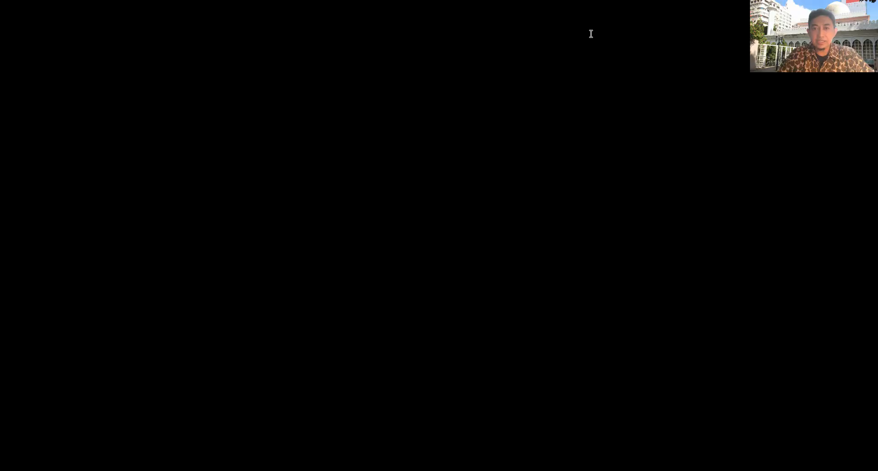
Try choosing the daftar_pd Excel workbook from the Desktop as the question import file, and cancel the import.
{"action": "scroll", "coordinate": [643, 333], "scroll_direction": "down", "scroll_amount": 2}
{"action": "scroll", "coordinate": [646, 335], "scroll_direction": "up", "scroll_amount": 1}
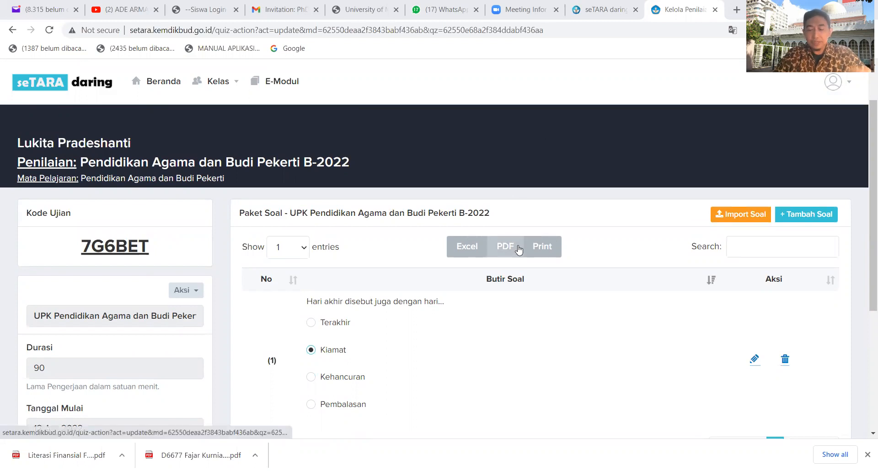
{"action": "left_click", "coordinate": [744, 216]}
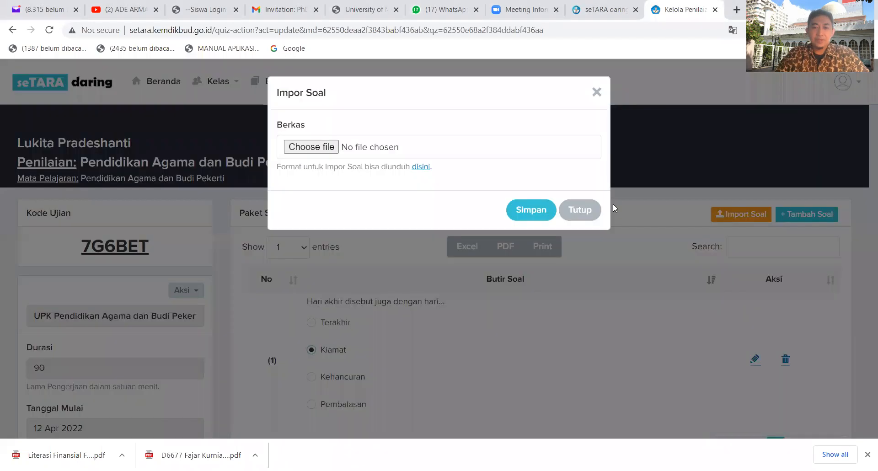
{"action": "left_click", "coordinate": [306, 145]}
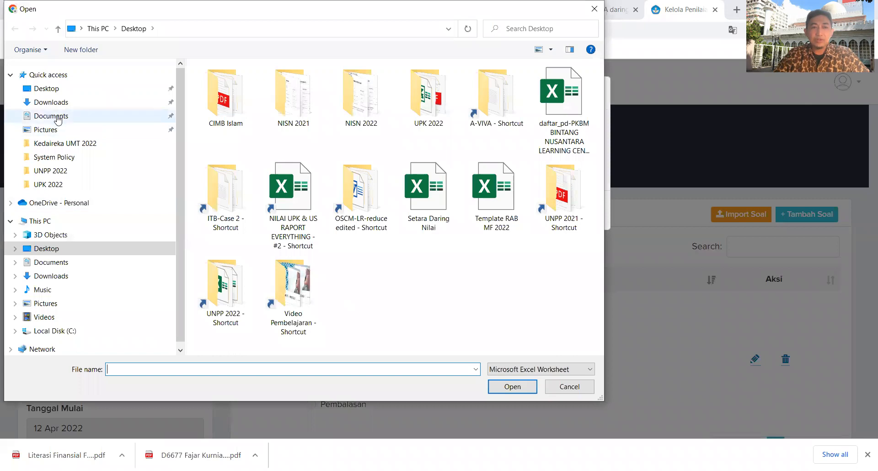
{"action": "left_click", "coordinate": [57, 117]}
{"action": "left_click", "coordinate": [56, 103]}
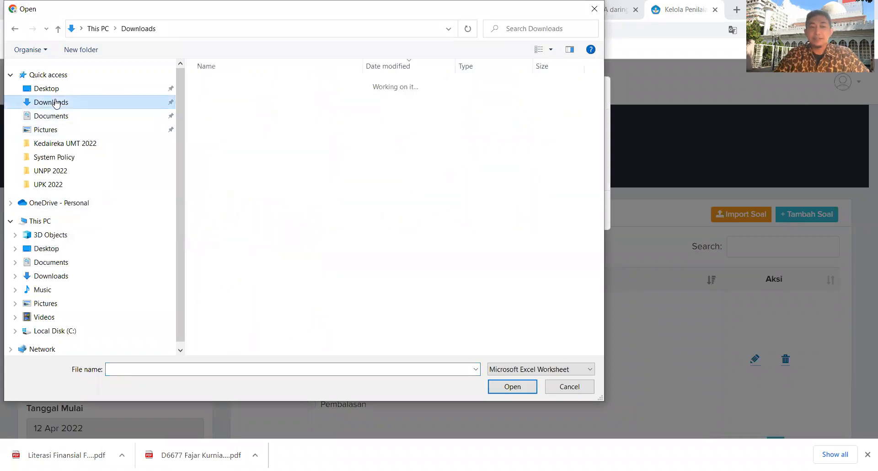
{"action": "left_click", "coordinate": [50, 89]}
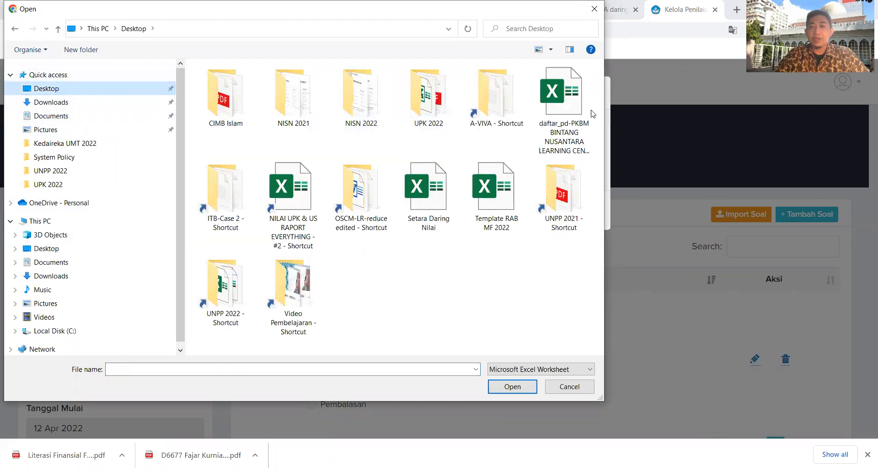
{"action": "left_click", "coordinate": [576, 106]}
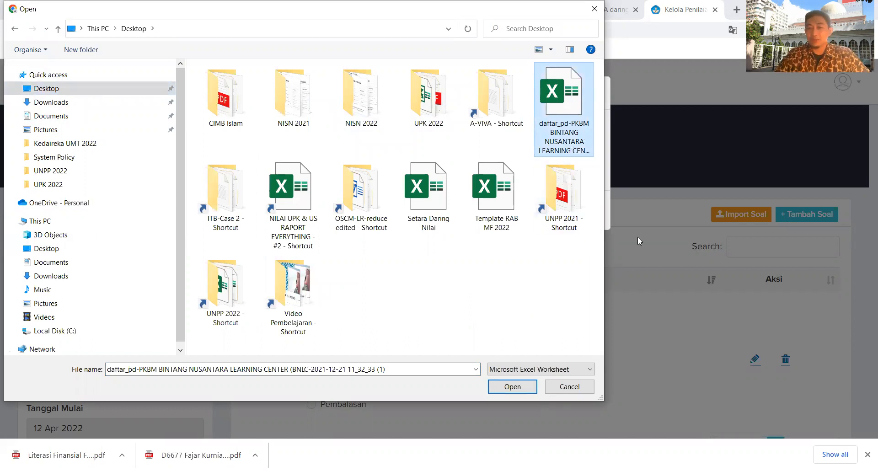
{"action": "left_click", "coordinate": [587, 391]}
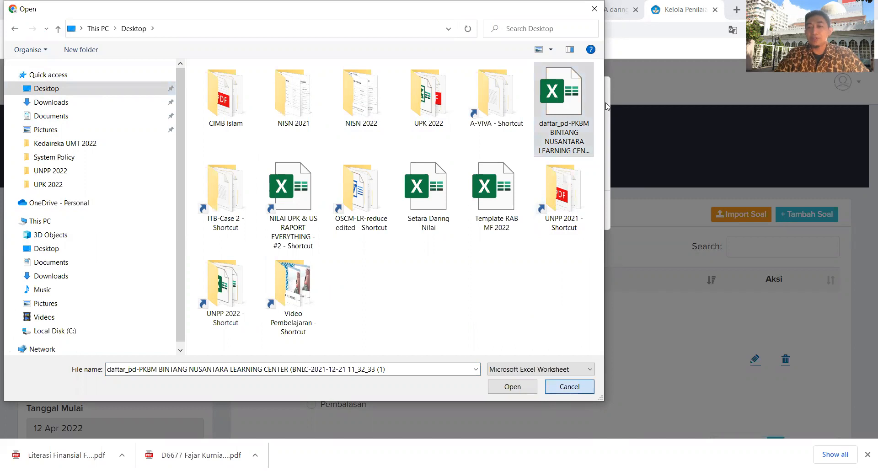
{"action": "left_click", "coordinate": [596, 93]}
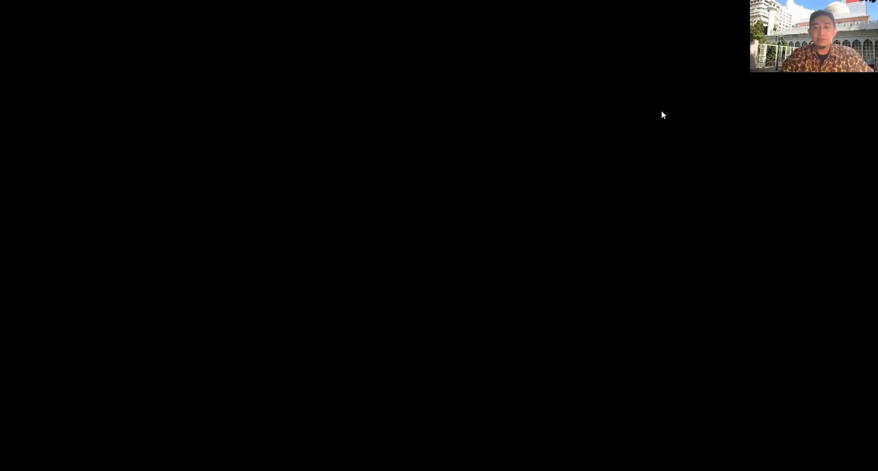
Switch to the B-PAI-Is-UPK workbook in Excel and examine the number, question and answer columns for question 1.
{"action": "scroll", "coordinate": [529, 304], "scroll_direction": "up", "scroll_amount": 3}
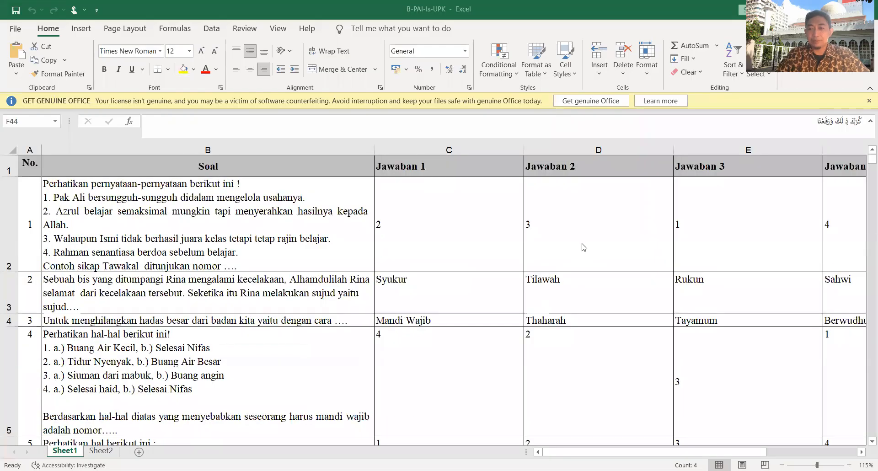
{"action": "left_click", "coordinate": [22, 203]}
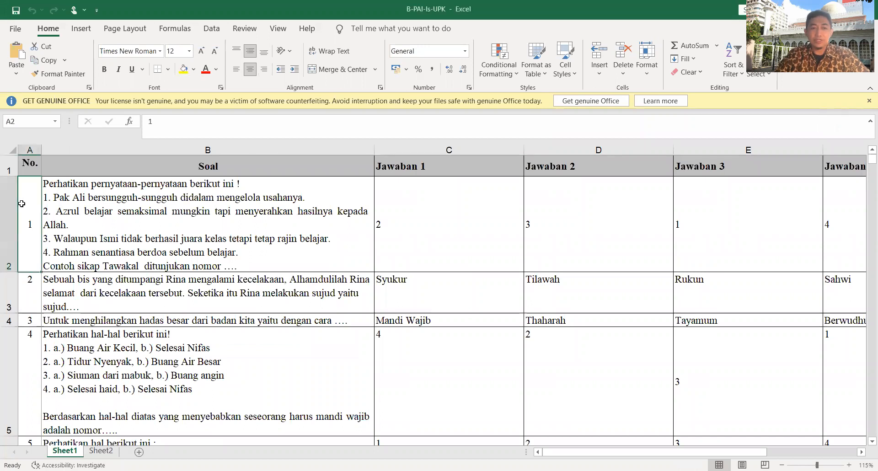
{"action": "left_click", "coordinate": [157, 196]}
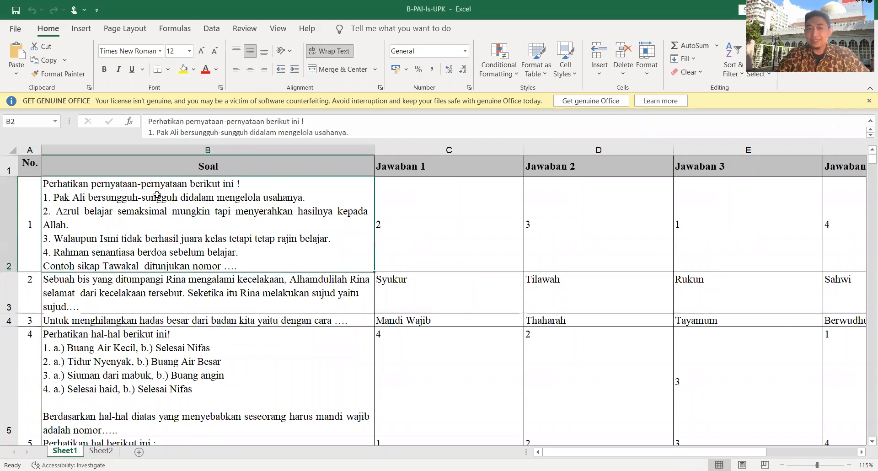
{"action": "left_click", "coordinate": [419, 223]}
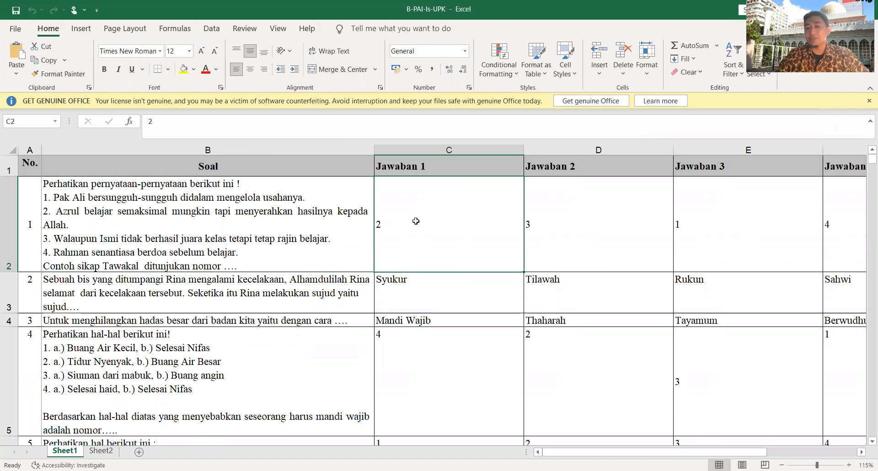
{"action": "left_click", "coordinate": [543, 219]}
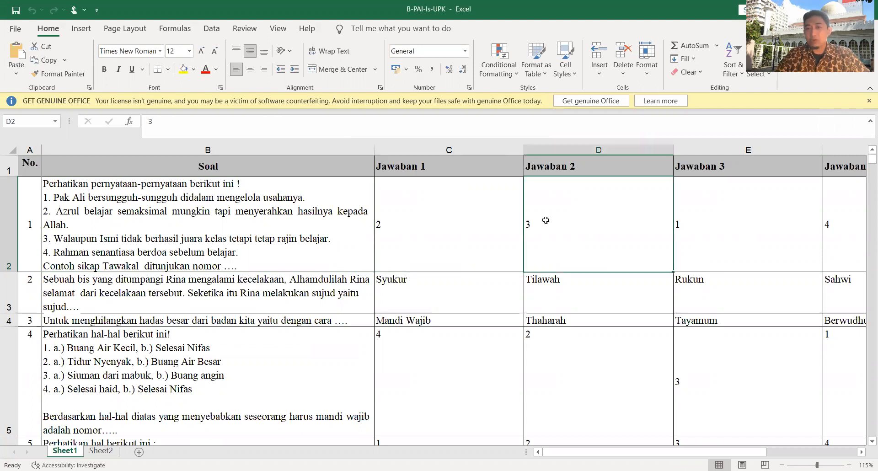
{"action": "left_click", "coordinate": [710, 227]}
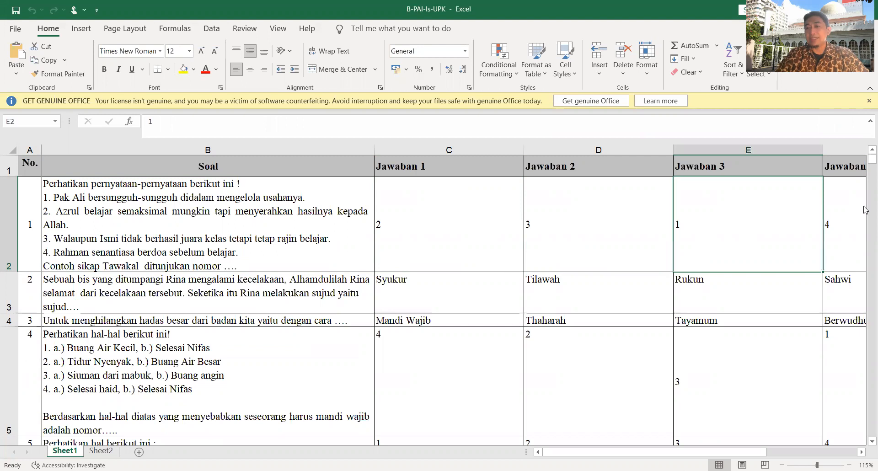
{"action": "left_click", "coordinate": [839, 201]}
{"action": "scroll", "coordinate": [331, 227], "scroll_direction": "down", "scroll_amount": 1}
{"action": "scroll", "coordinate": [330, 227], "scroll_direction": "up", "scroll_amount": 1}
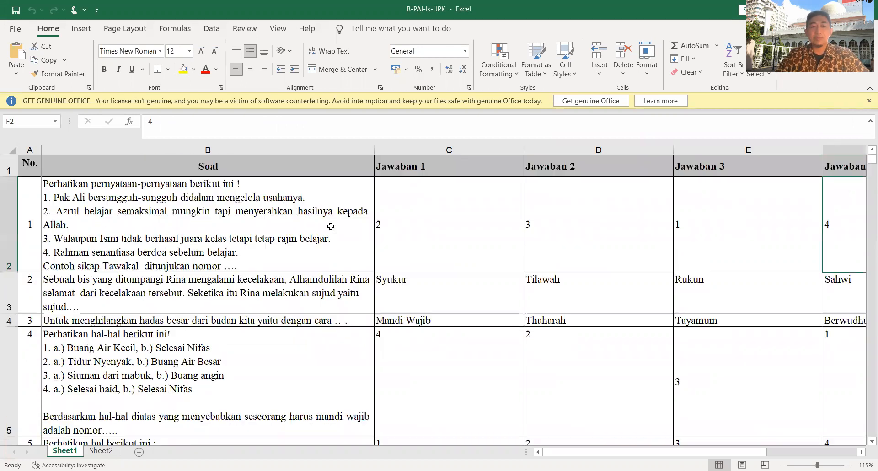
{"action": "left_click", "coordinate": [36, 202]}
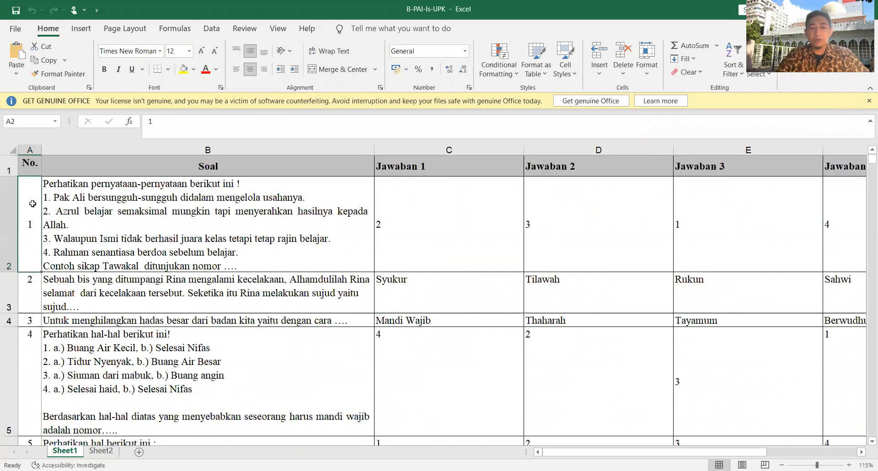
{"action": "left_click", "coordinate": [209, 207]}
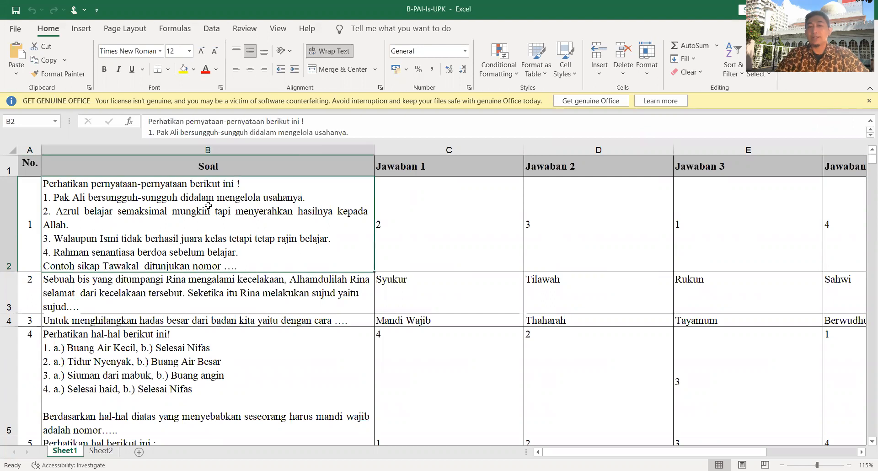
Examine the Jawaban columns for question 1 and look through the remaining questions on Sheet1 down to number 50.
{"action": "left_click", "coordinate": [429, 206]}
{"action": "left_click", "coordinate": [588, 215]}
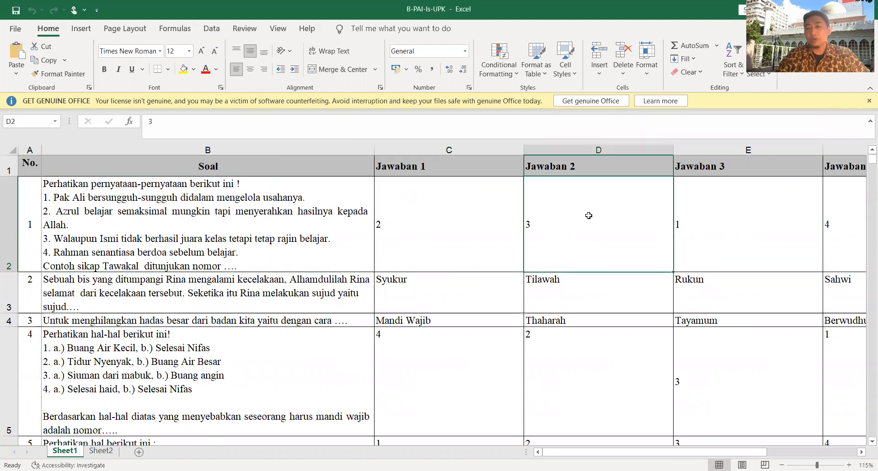
{"action": "left_click", "coordinate": [730, 217]}
{"action": "left_click", "coordinate": [840, 203]}
{"action": "scroll", "coordinate": [496, 238], "scroll_direction": "down", "scroll_amount": 2}
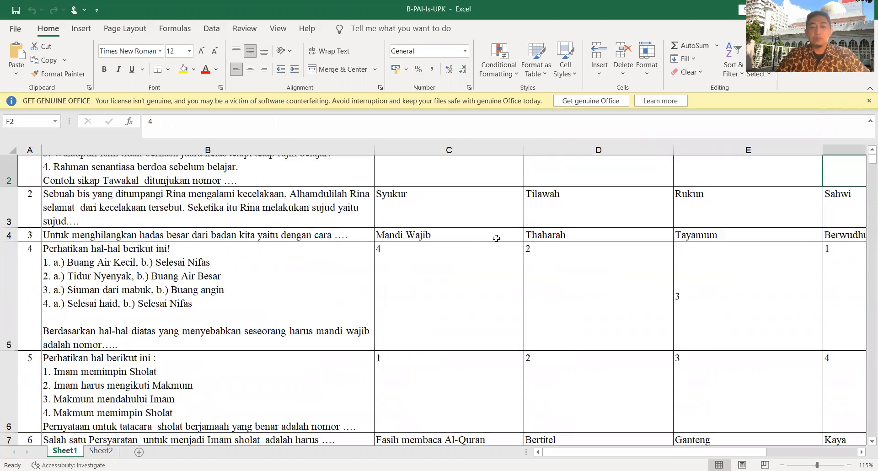
{"action": "scroll", "coordinate": [496, 238], "scroll_direction": "down", "scroll_amount": 5}
{"action": "scroll", "coordinate": [496, 239], "scroll_direction": "down", "scroll_amount": 15}
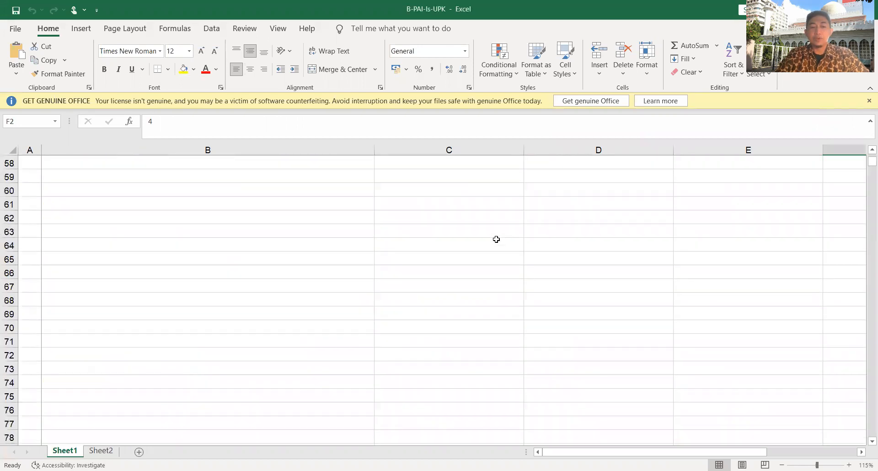
{"action": "scroll", "coordinate": [496, 239], "scroll_direction": "up", "scroll_amount": 7}
{"action": "scroll", "coordinate": [496, 239], "scroll_direction": "down", "scroll_amount": 1}
{"action": "left_click", "coordinate": [247, 288]}
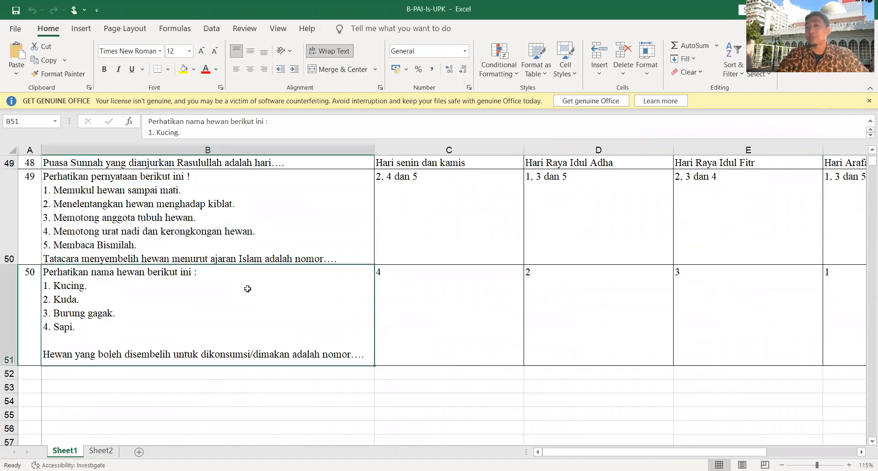
{"action": "scroll", "coordinate": [247, 285], "scroll_direction": "up", "scroll_amount": 4}
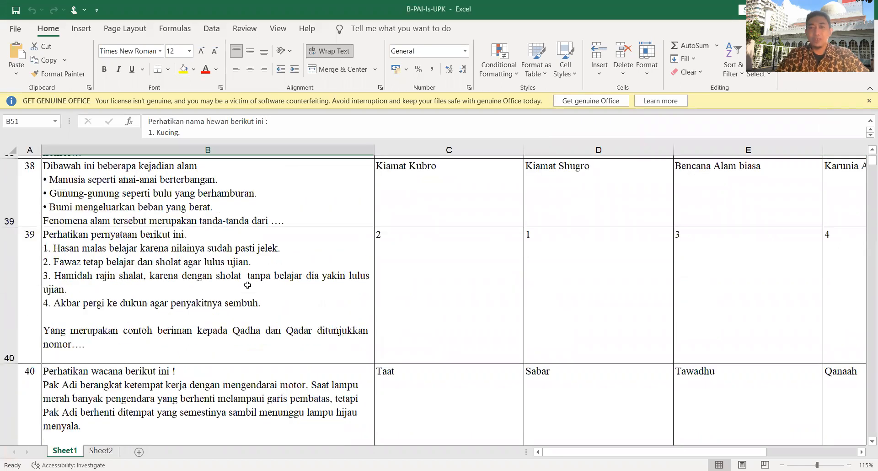
{"action": "scroll", "coordinate": [248, 285], "scroll_direction": "up", "scroll_amount": 5}
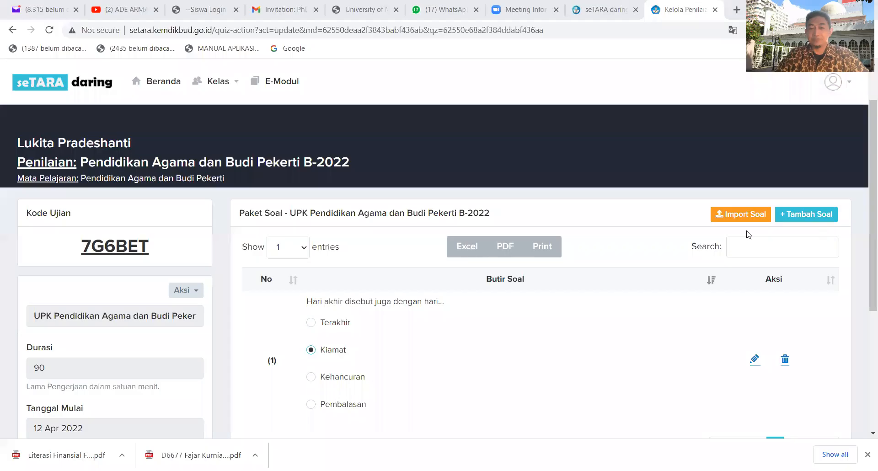
Switch back to seTARA daring, publish the UPK assessment by saving Terbitkan as Ya, and highlight its Kode Ujian.
{"action": "scroll", "coordinate": [693, 241], "scroll_direction": "down", "scroll_amount": 1}
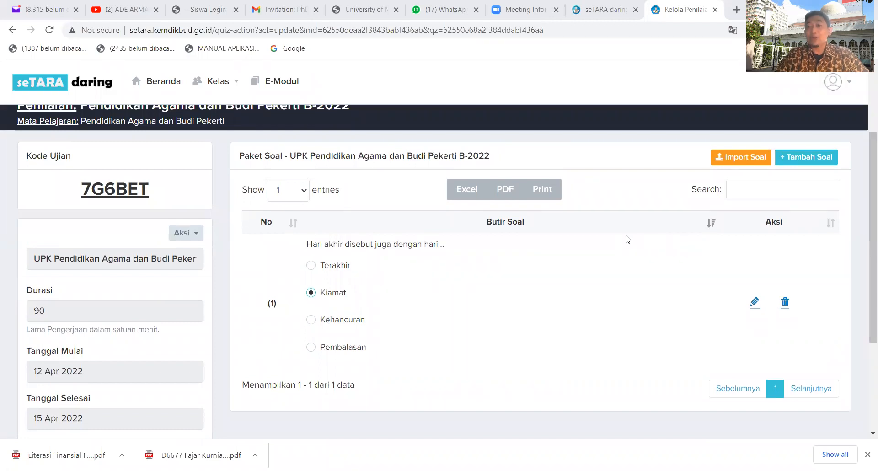
{"action": "scroll", "coordinate": [577, 244], "scroll_direction": "down", "scroll_amount": 2}
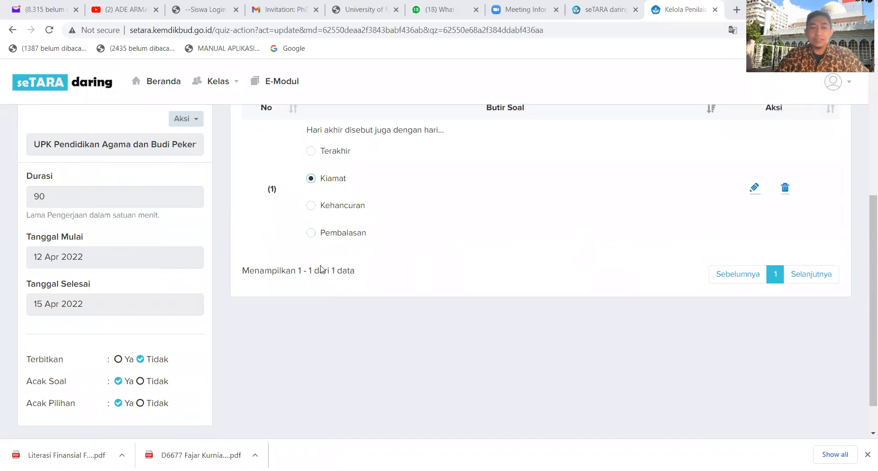
{"action": "scroll", "coordinate": [274, 256], "scroll_direction": "up", "scroll_amount": 2}
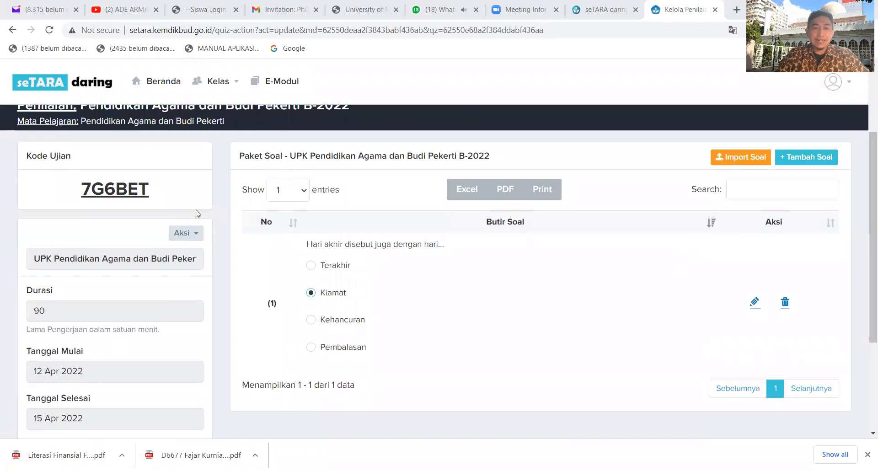
{"action": "left_click", "coordinate": [193, 233]}
{"action": "left_click", "coordinate": [181, 260]}
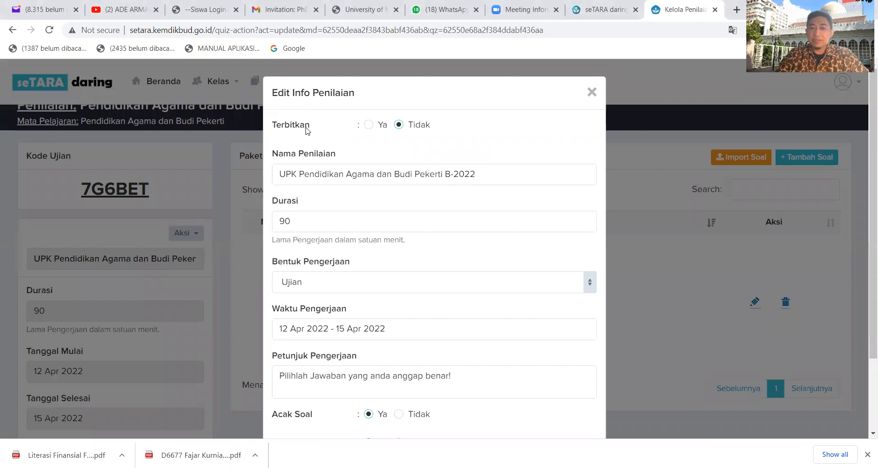
{"action": "left_click", "coordinate": [369, 125]}
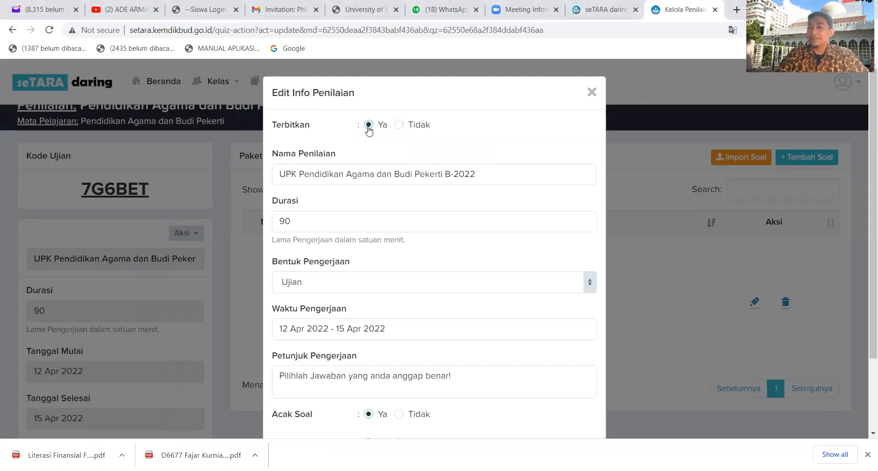
{"action": "scroll", "coordinate": [369, 131], "scroll_direction": "down", "scroll_amount": 2}
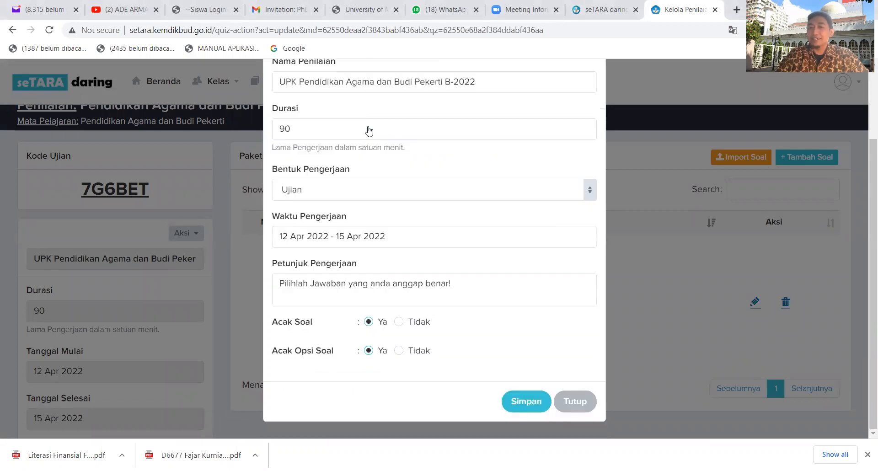
{"action": "left_click", "coordinate": [529, 403]}
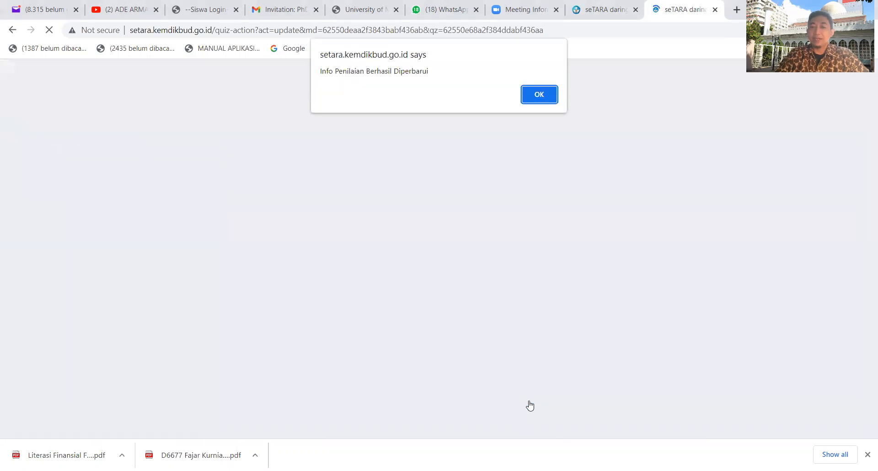
{"action": "left_click", "coordinate": [538, 95]}
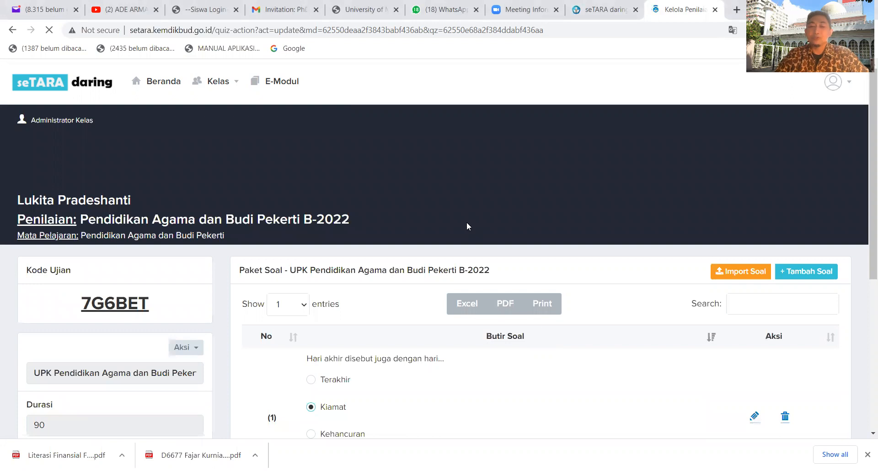
{"action": "scroll", "coordinate": [465, 221], "scroll_direction": "down", "scroll_amount": 2}
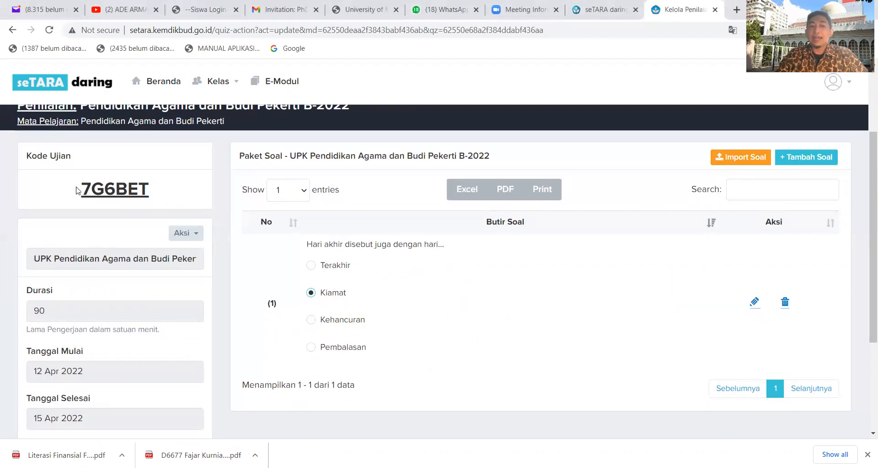
{"action": "left_click_drag", "start_coordinate": [82, 188], "coordinate": [161, 190]}
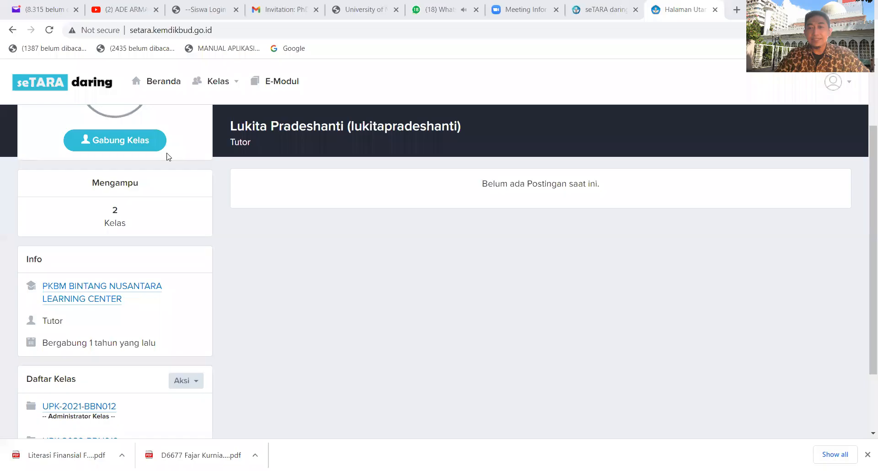
Open class UPK-2022-BBN013 and go to its Pendidikan Agama dan Budi Pekerti subject.
{"action": "scroll", "coordinate": [157, 229], "scroll_direction": "down", "scroll_amount": 2}
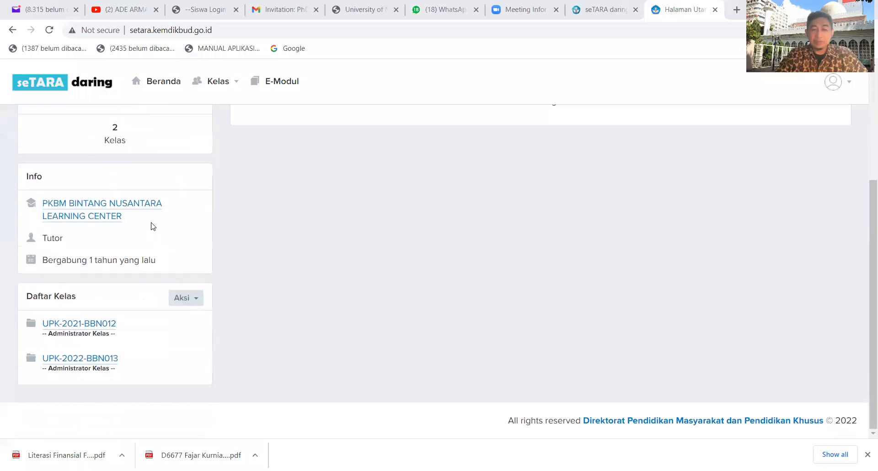
{"action": "left_click", "coordinate": [108, 359]}
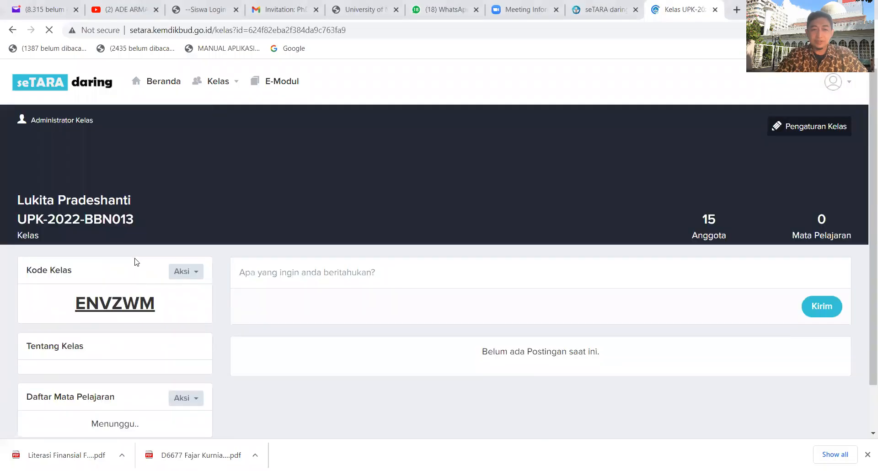
{"action": "scroll", "coordinate": [133, 259], "scroll_direction": "down", "scroll_amount": 5}
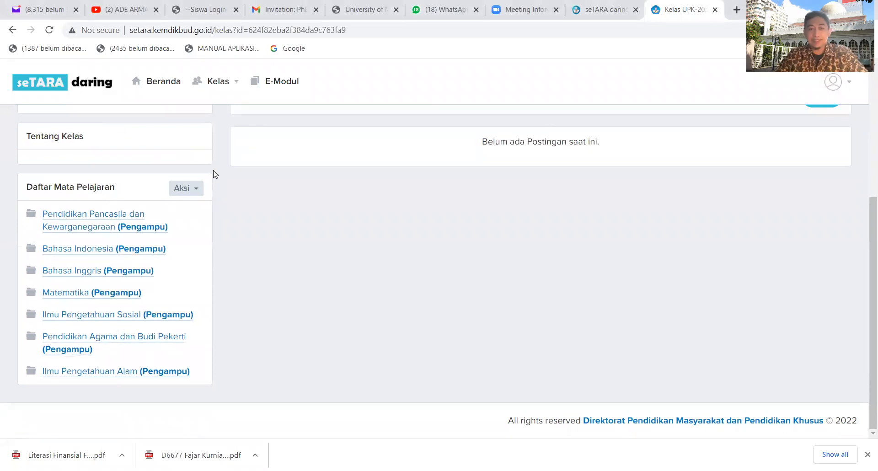
{"action": "left_click", "coordinate": [198, 192]}
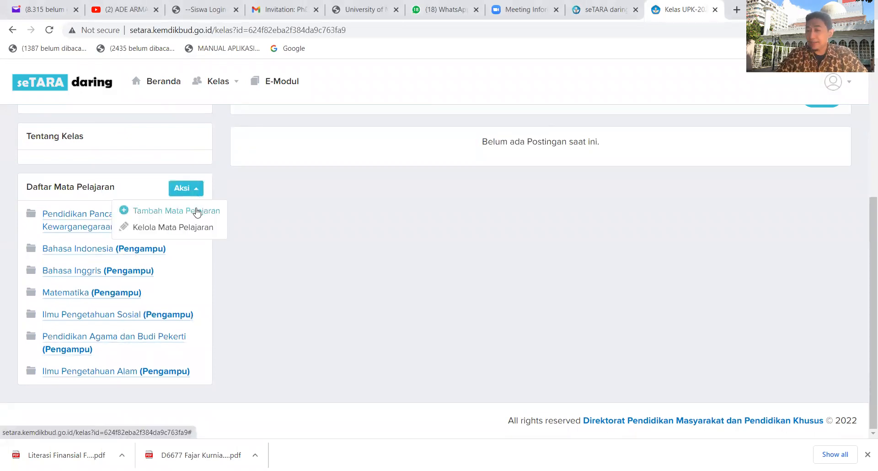
{"action": "left_click", "coordinate": [233, 228]}
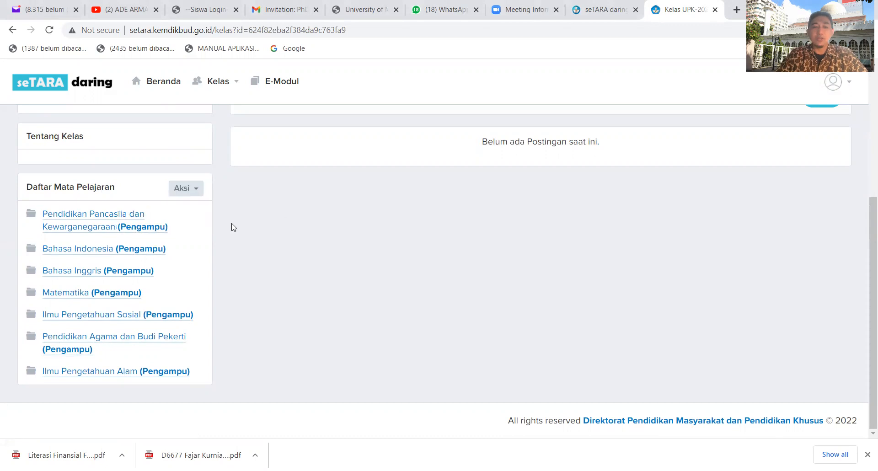
{"action": "left_click", "coordinate": [101, 339]}
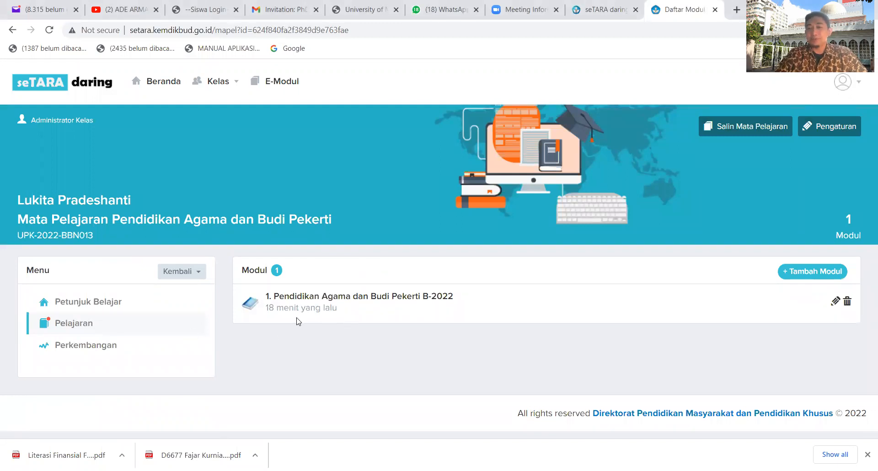
Start a new module named Pendidikan Agama dan Budi Pekerti B-2022 with Prasyarat left at Tidak ada.
{"action": "left_click", "coordinate": [816, 272]}
{"action": "left_click", "coordinate": [448, 132]}
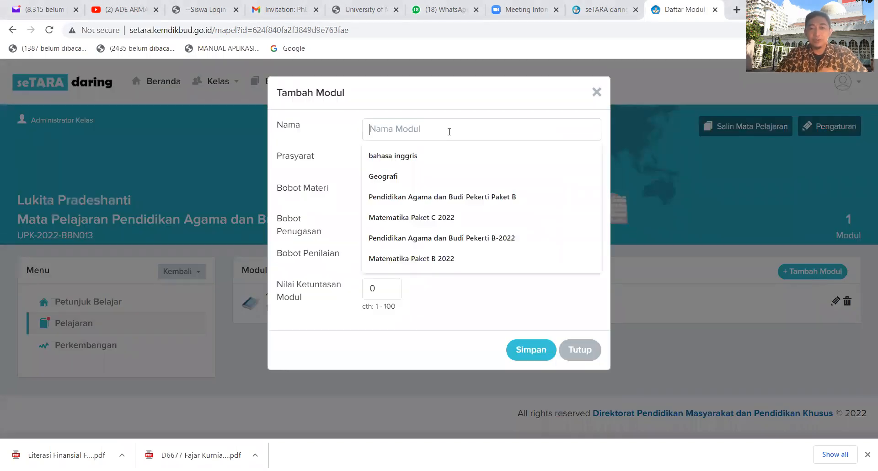
{"action": "type", "text": "Pedn"}
{"action": "key", "text": "BackSpace"}
{"action": "key", "text": "BackSpace"}
{"action": "key", "text": "BackSpace"}
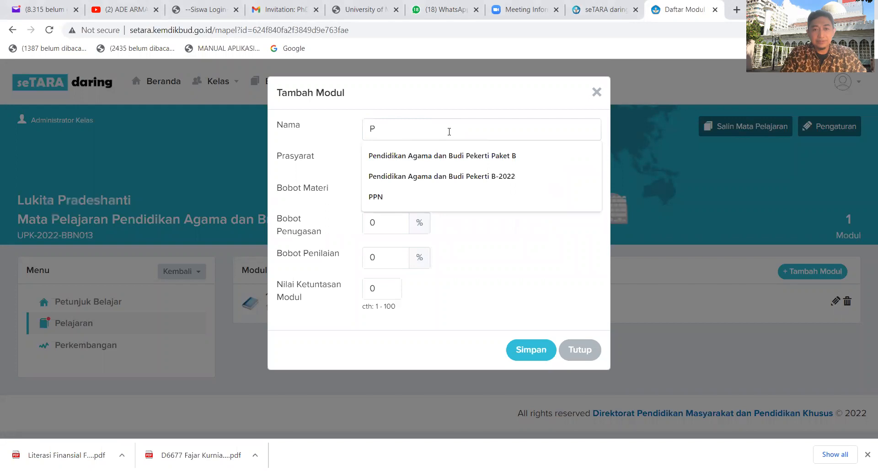
{"action": "type", "text": "kan Agama dan Budi Pekerti B-2022"}
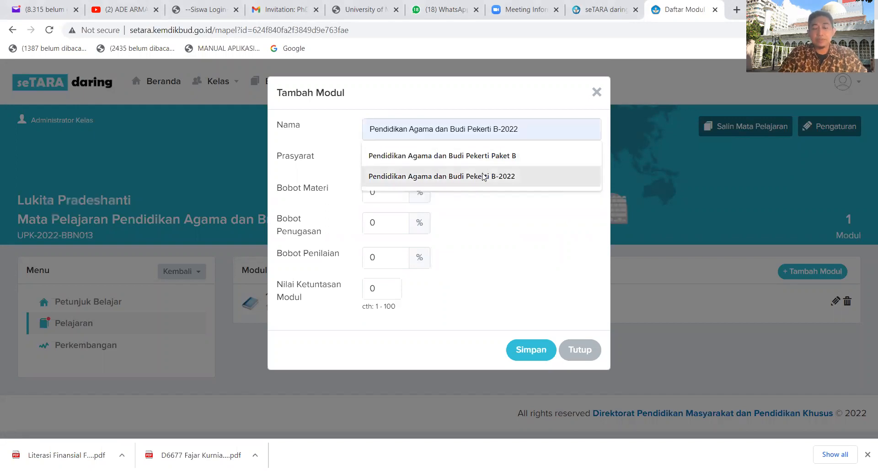
{"action": "left_click", "coordinate": [468, 176]}
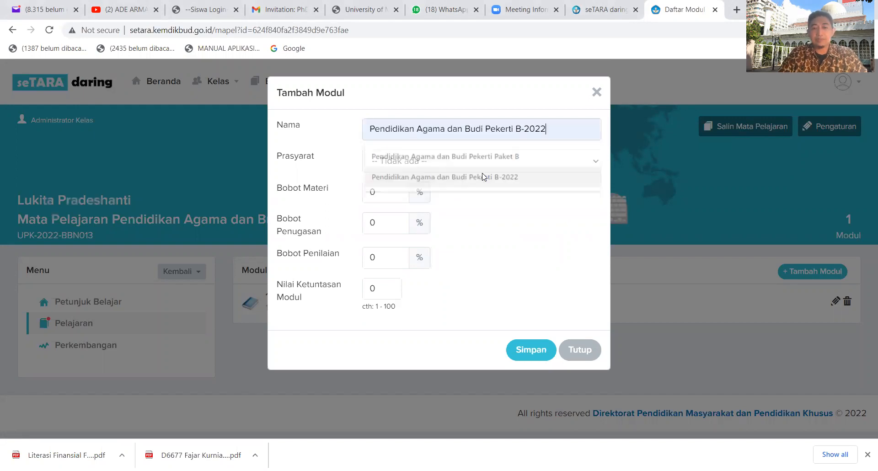
{"action": "left_click", "coordinate": [596, 161]}
{"action": "left_click", "coordinate": [594, 214]}
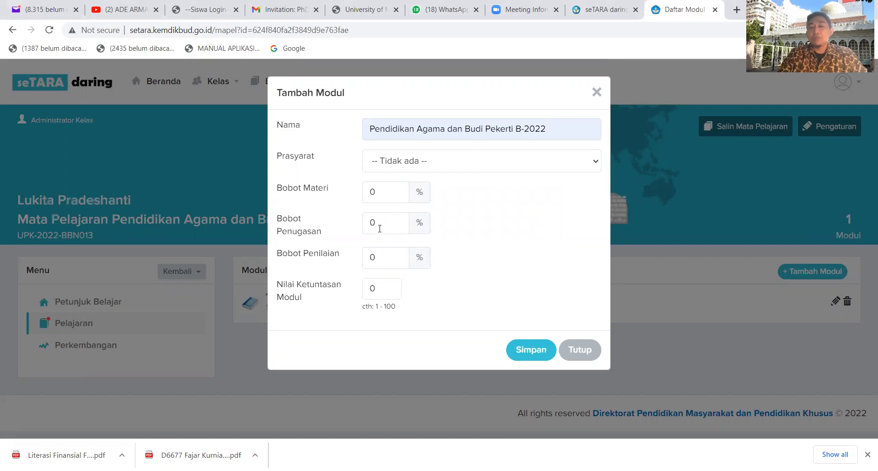
Set the module's Bobot Penilaian to 70%, Bobot Penugasan to 30% and Nilai Ketuntasan Modul to 100.
{"action": "left_click_drag", "start_coordinate": [379, 262], "coordinate": [359, 261]}
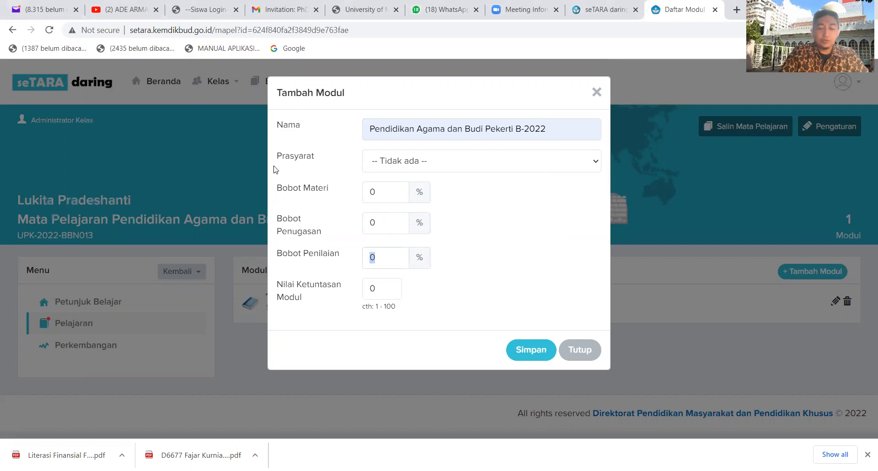
{"action": "type", "text": "7"}
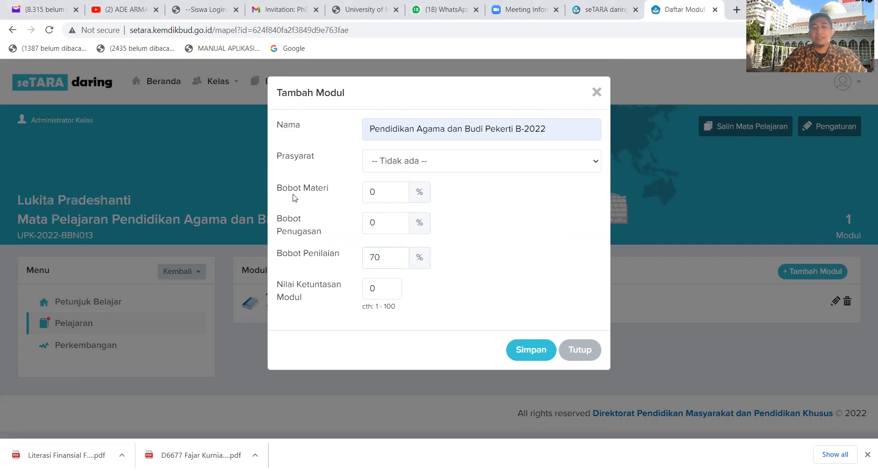
{"action": "left_click_drag", "start_coordinate": [387, 227], "coordinate": [362, 227]}
{"action": "type", "text": "30"}
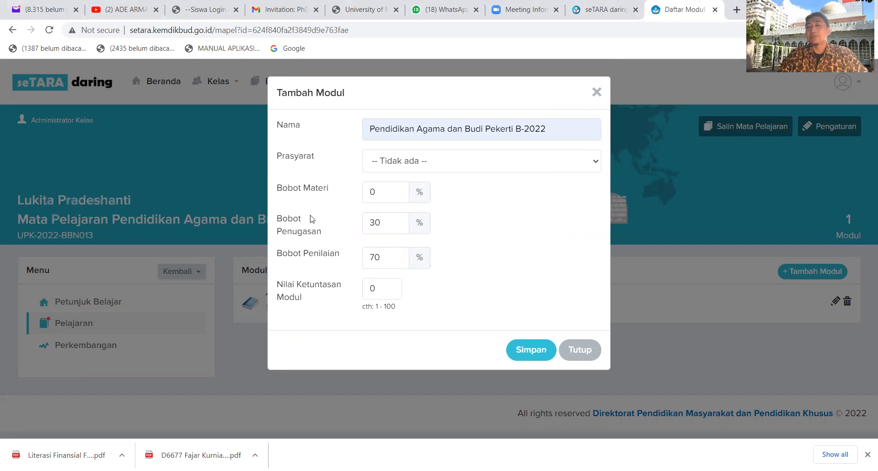
{"action": "left_click_drag", "start_coordinate": [382, 288], "coordinate": [351, 286]}
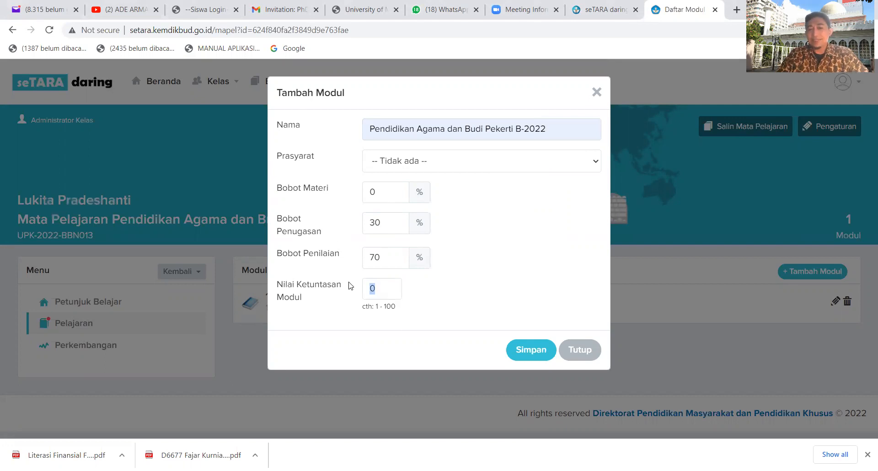
{"action": "type", "text": "100"}
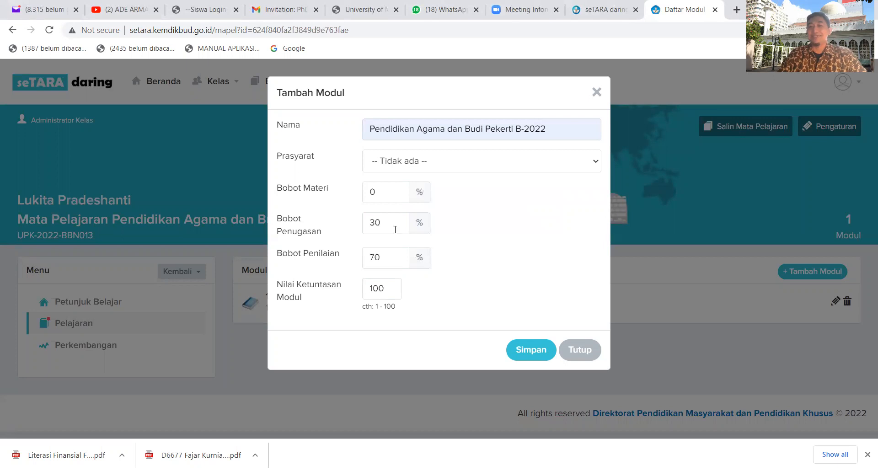
Save the new module and open it from the subject's module list.
{"action": "left_click", "coordinate": [522, 352]}
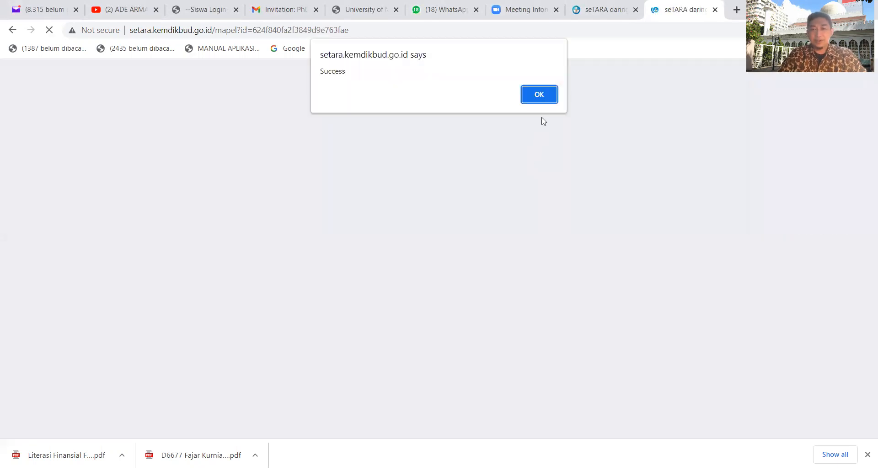
{"action": "left_click", "coordinate": [542, 92]}
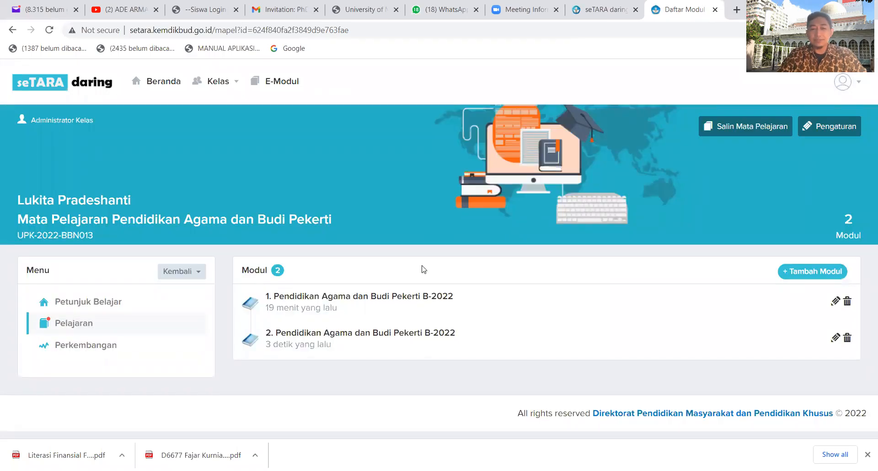
{"action": "left_click", "coordinate": [383, 336]}
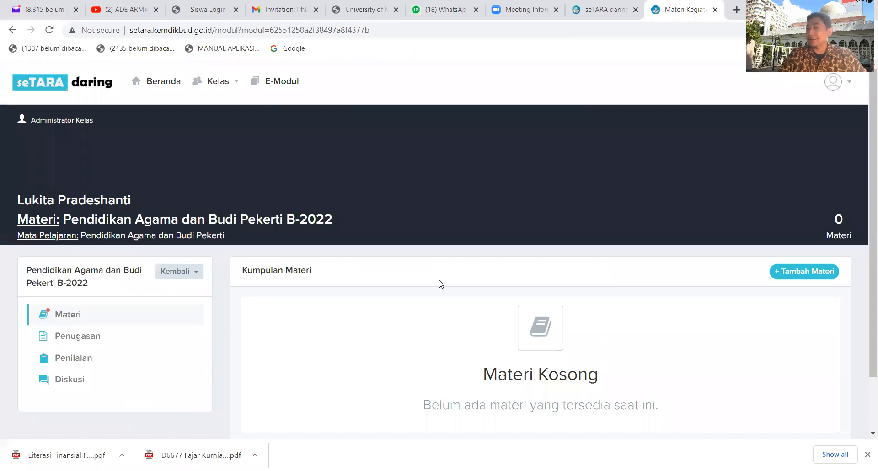
View the Penilaian section of the Pendidikan Agama dan Budi Pekerti B-2022 module.
{"action": "scroll", "coordinate": [439, 282], "scroll_direction": "down", "scroll_amount": 2}
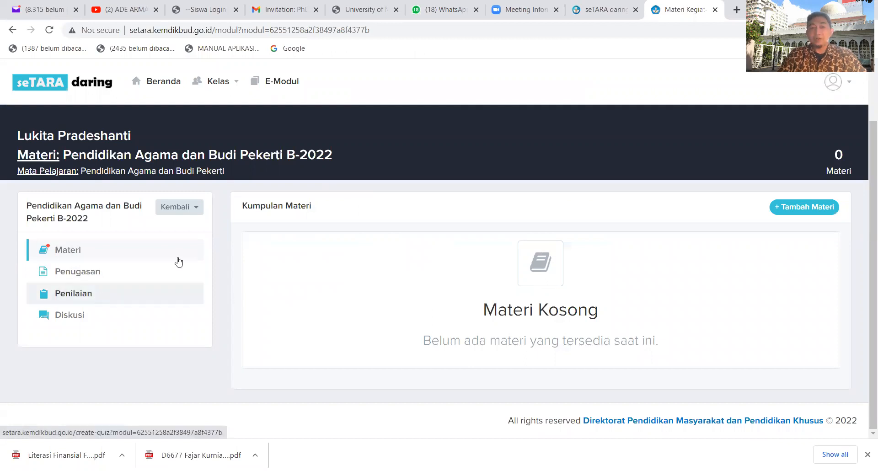
{"action": "left_click", "coordinate": [103, 294]}
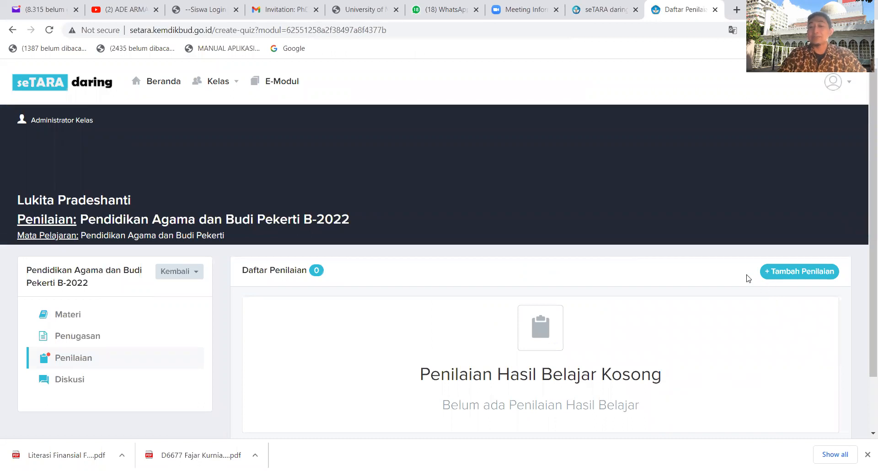
{"action": "scroll", "coordinate": [625, 290], "scroll_direction": "down", "scroll_amount": 2}
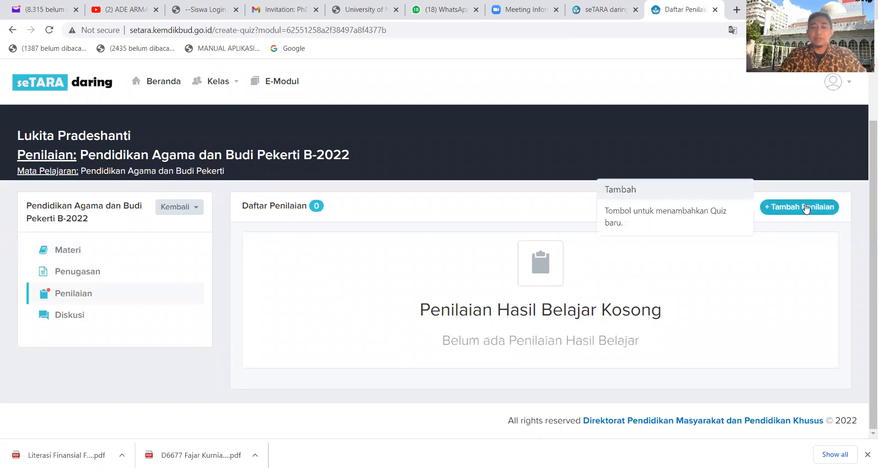
Go to the module's Penugasan section and start a new assignment, ready to enter its Judul.
{"action": "left_click", "coordinate": [115, 271]}
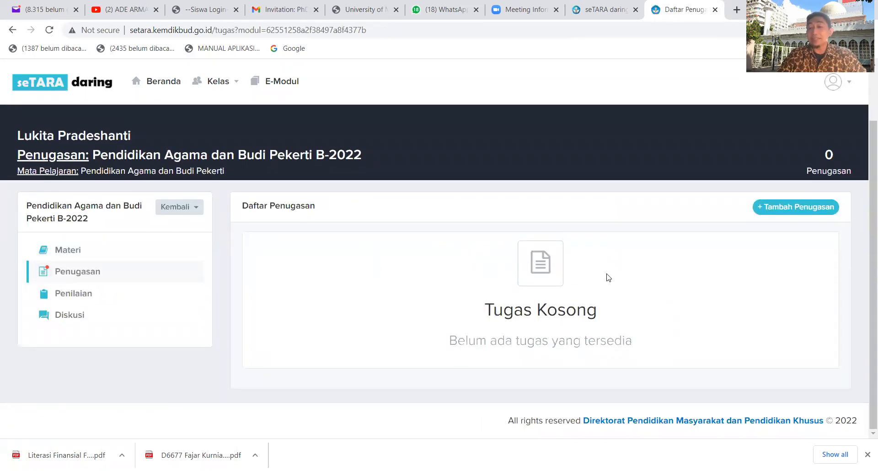
{"action": "left_click", "coordinate": [806, 212]}
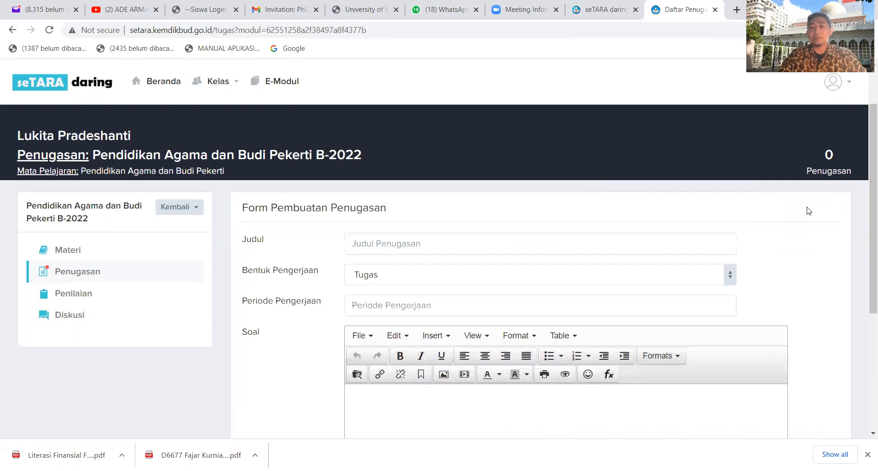
{"action": "left_click", "coordinate": [400, 242]}
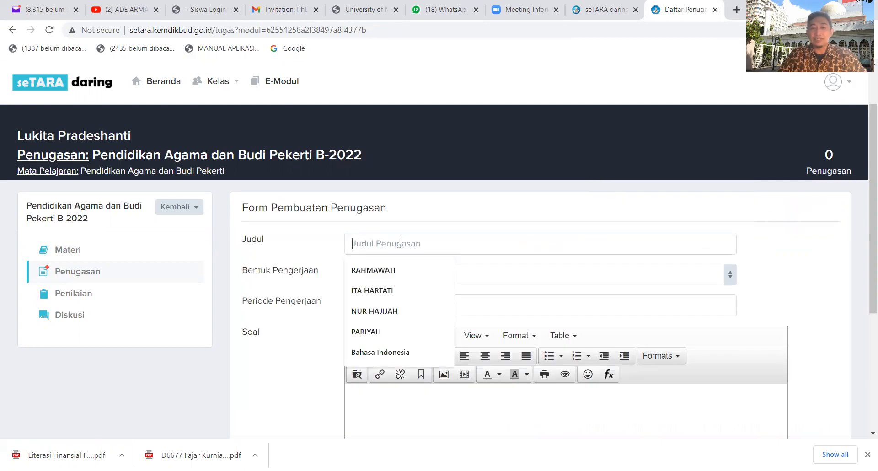
Examine the Bentuk Pengerjaan options and the Soal editor in the new assignment form.
{"action": "scroll", "coordinate": [435, 220], "scroll_direction": "down", "scroll_amount": 3}
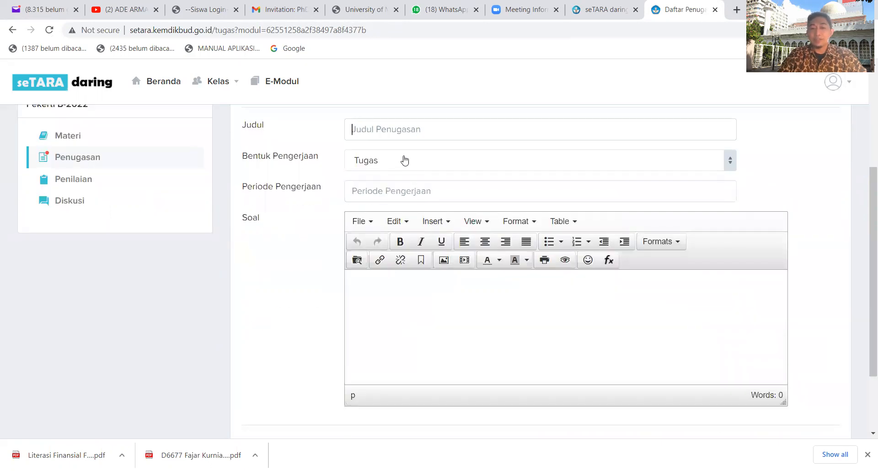
{"action": "left_click", "coordinate": [404, 161]}
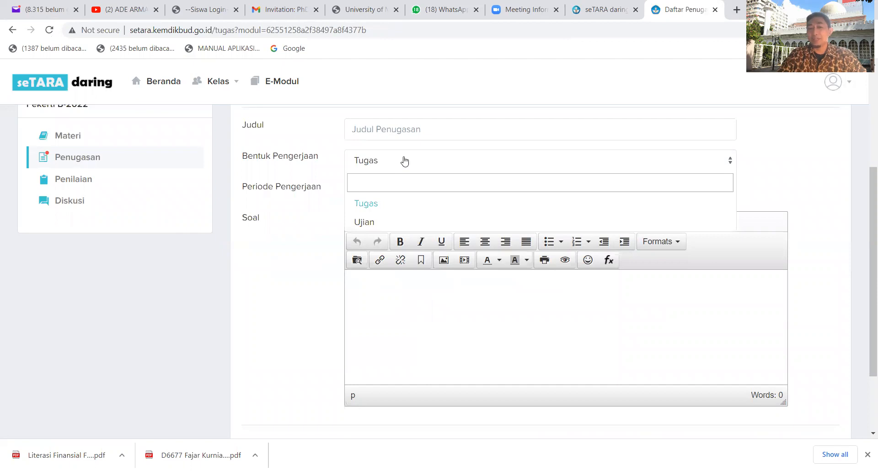
{"action": "left_click", "coordinate": [382, 293]}
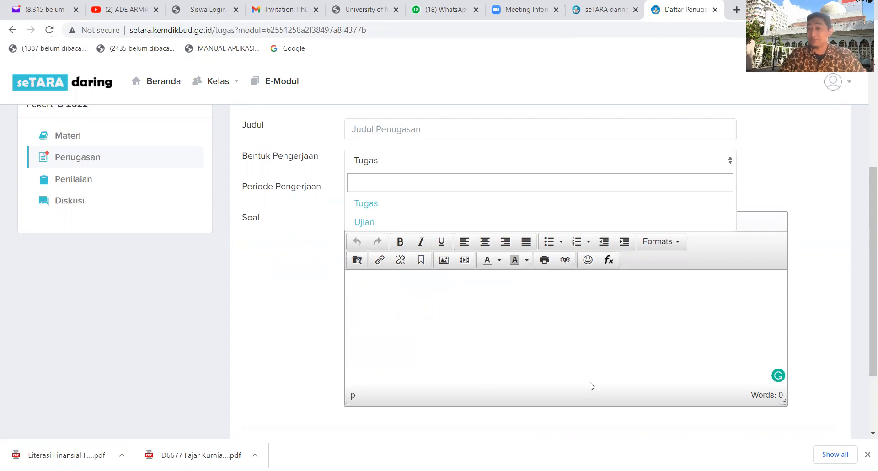
{"action": "scroll", "coordinate": [572, 355], "scroll_direction": "down", "scroll_amount": 2}
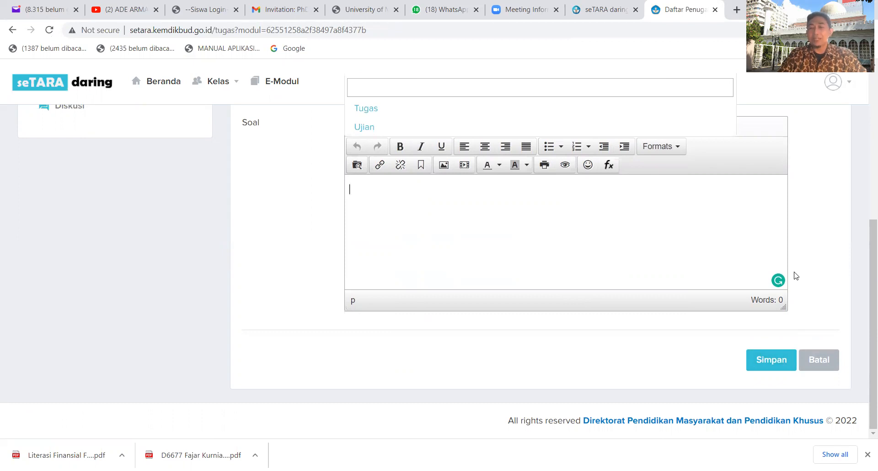
{"action": "scroll", "coordinate": [796, 276], "scroll_direction": "up", "scroll_amount": 4}
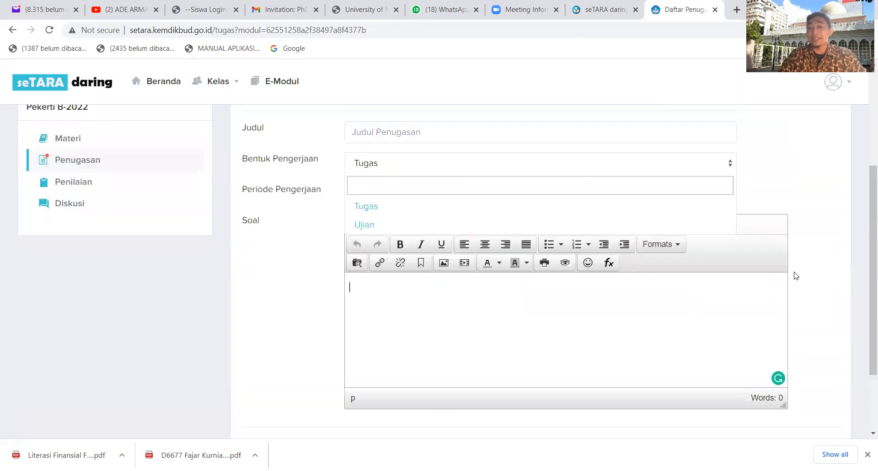